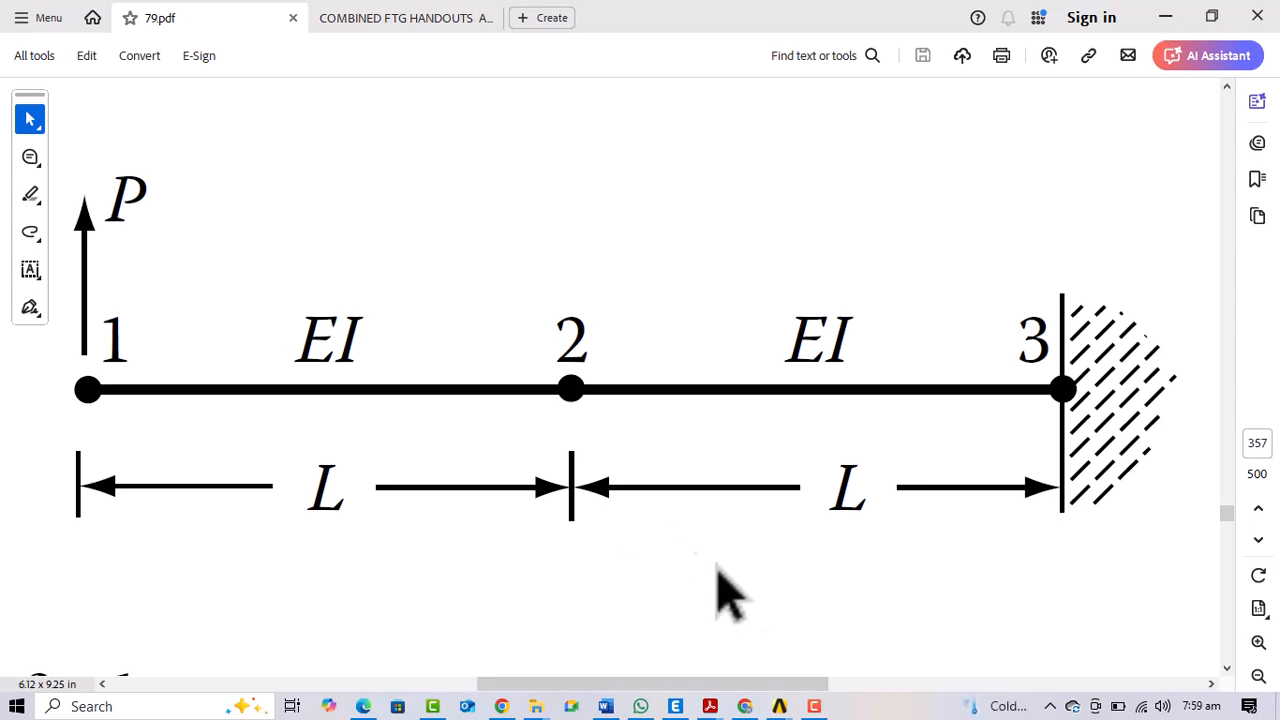
# Switch to the ANSYS Mechanical Enterprise window and limit the GUI filtering preferences to the Structural discipline
pyautogui.moveTo(779, 699)
pyautogui.click(820, 662)
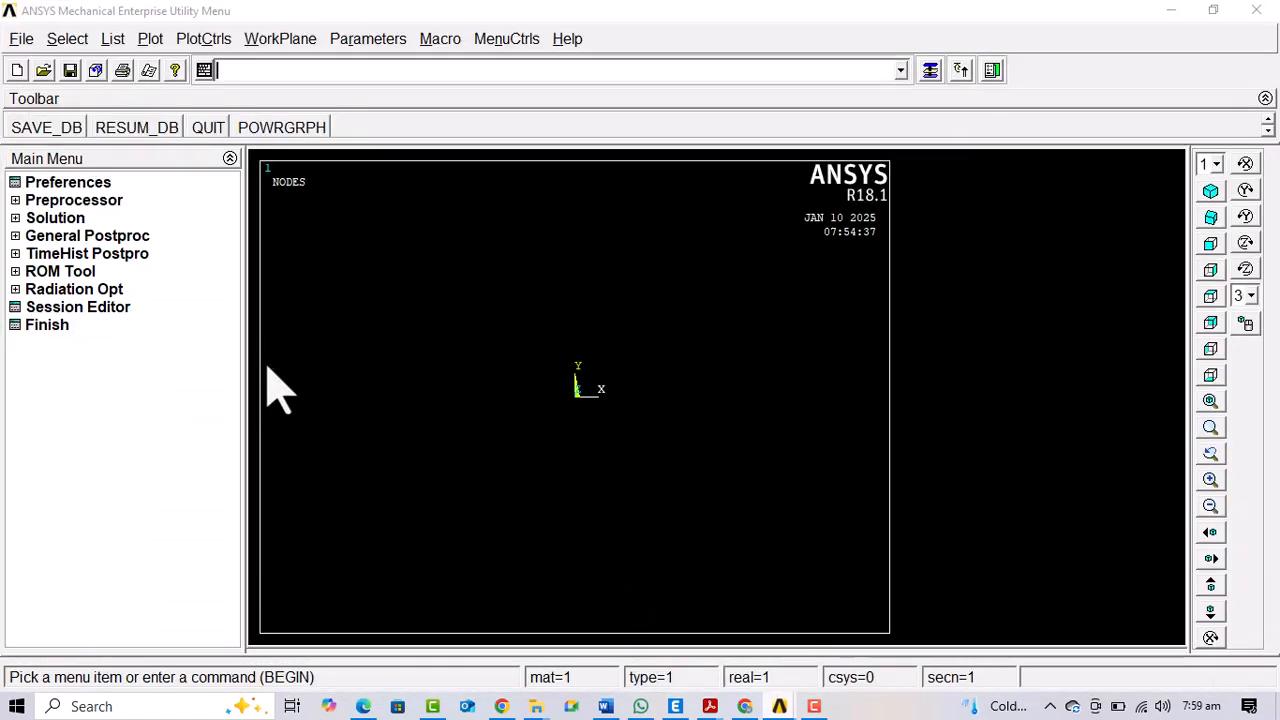
pyautogui.click(94, 186)
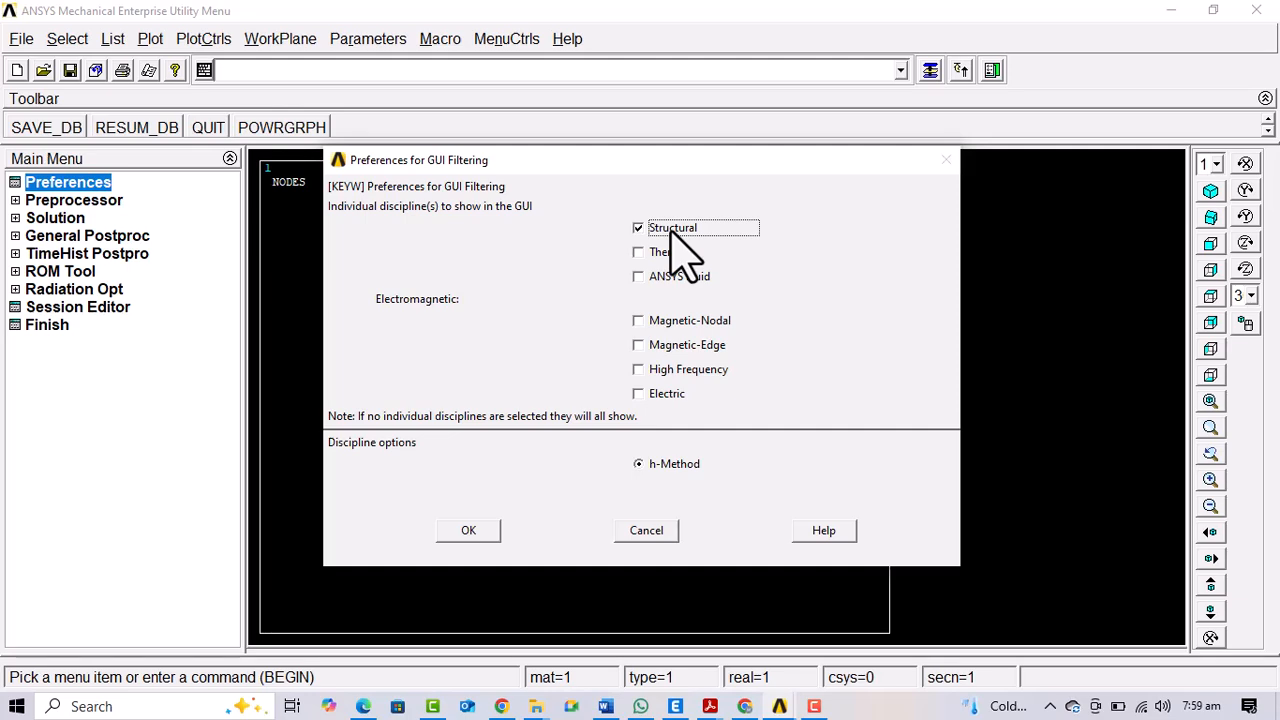
pyautogui.click(468, 530)
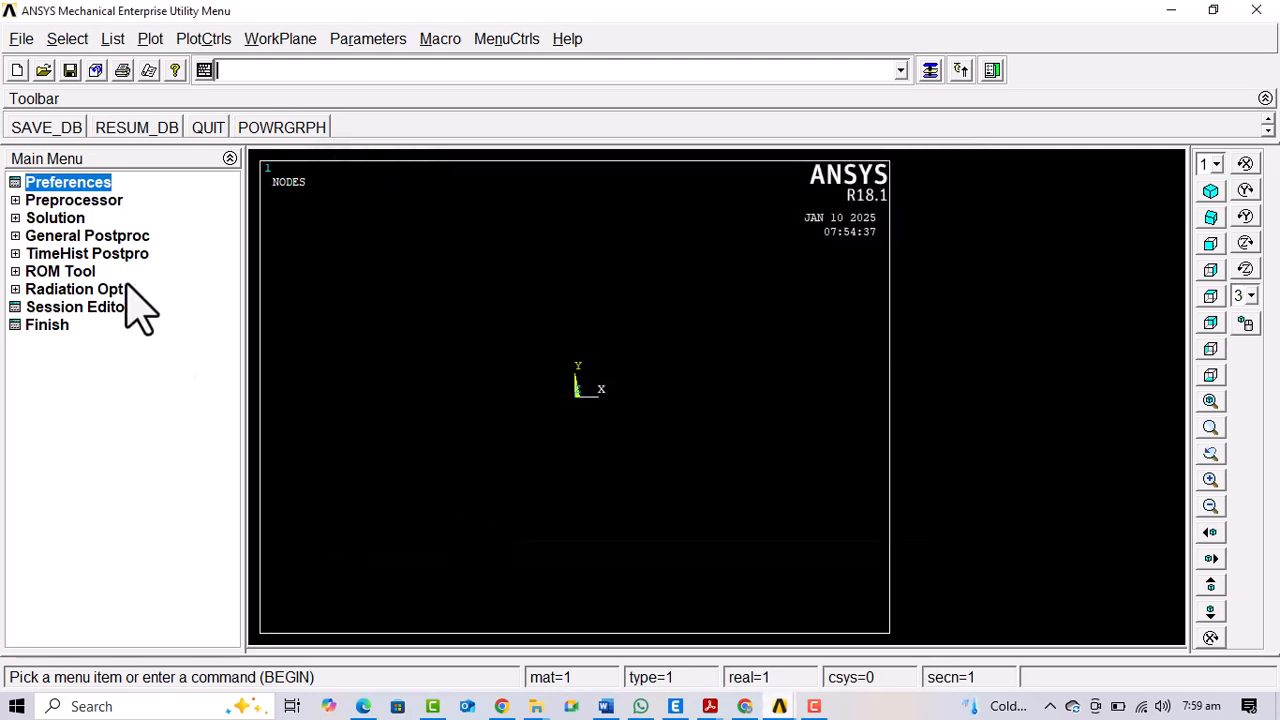
# Add the 2 node 188 beam as element type 1 in the preprocessor
pyautogui.click(72, 200)
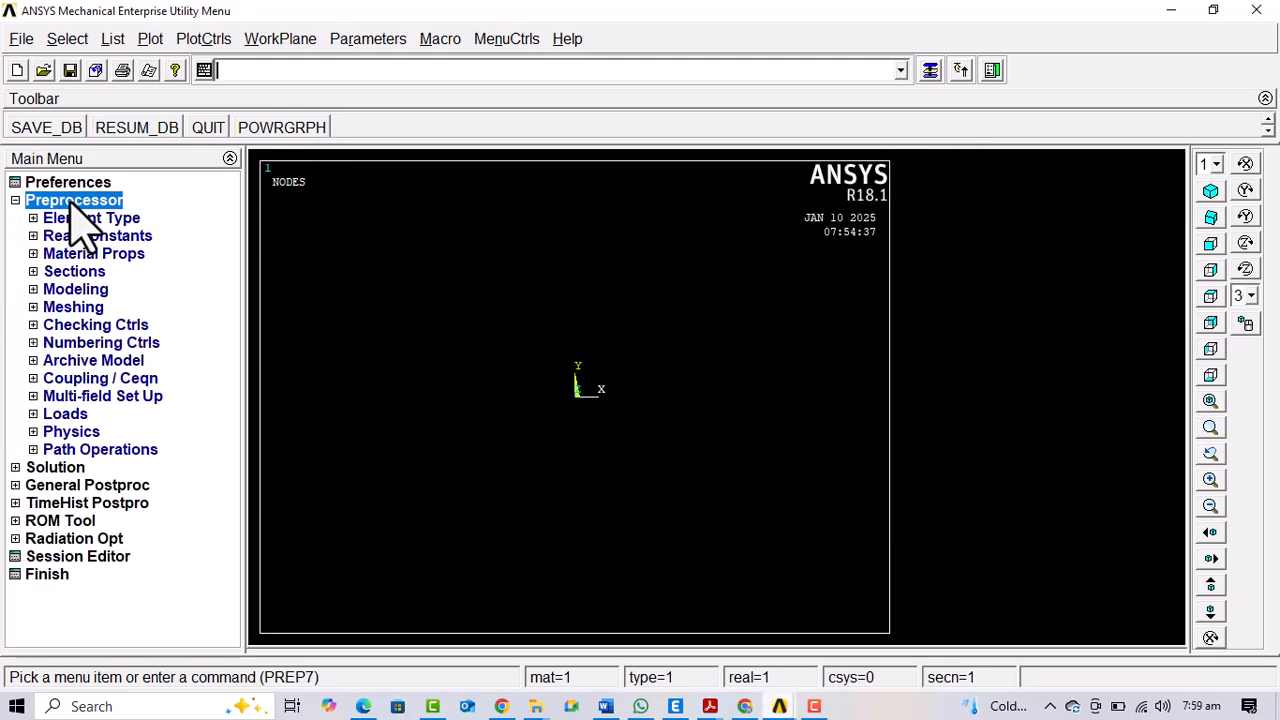
pyautogui.click(104, 219)
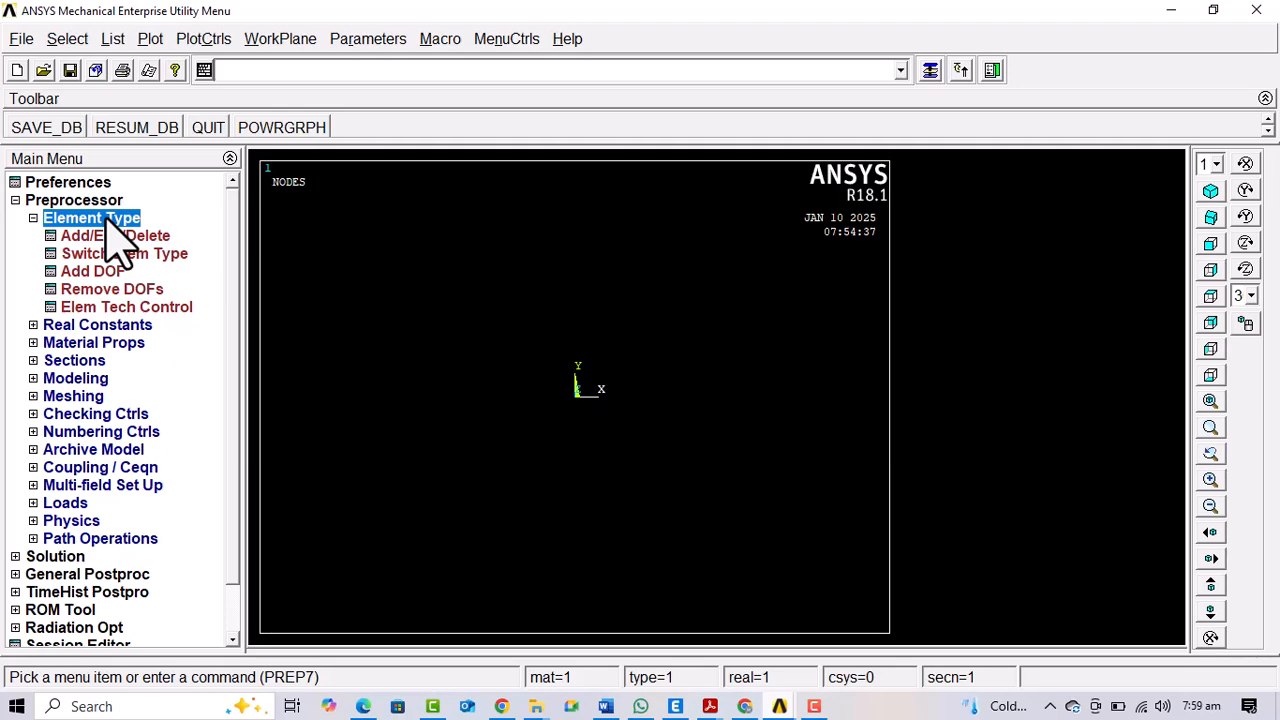
pyautogui.click(82, 236)
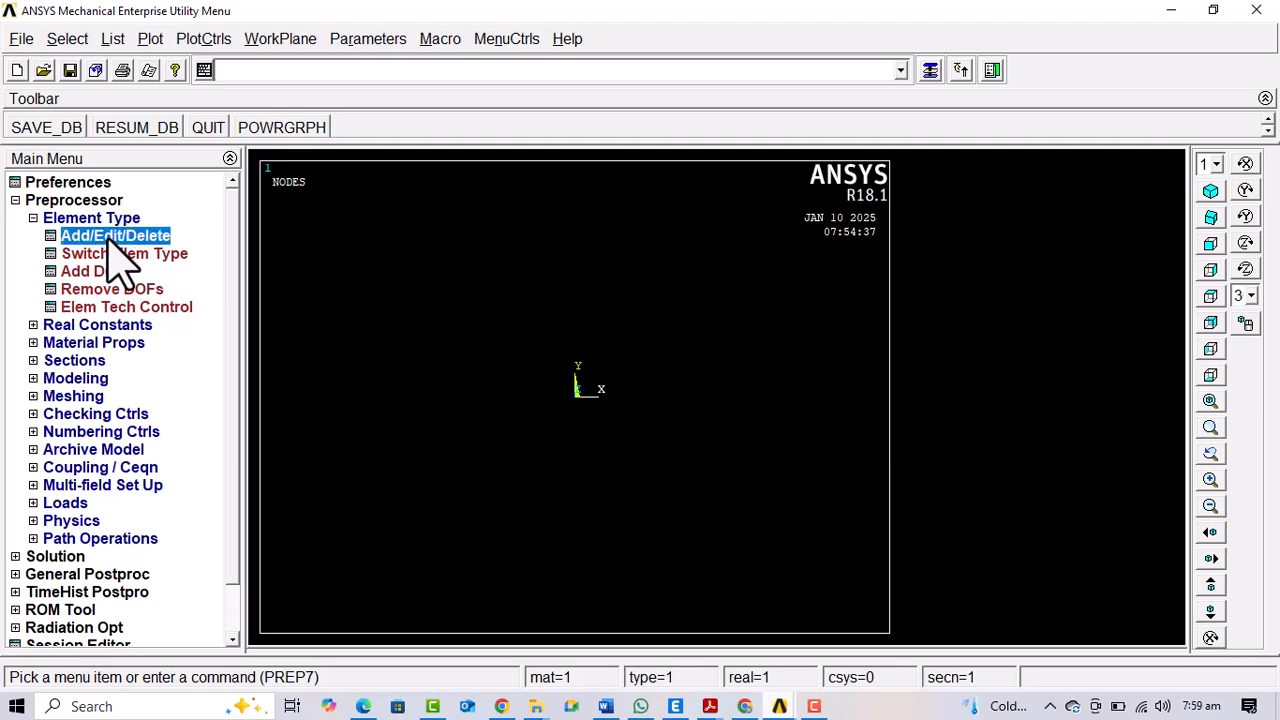
pyautogui.click(130, 482)
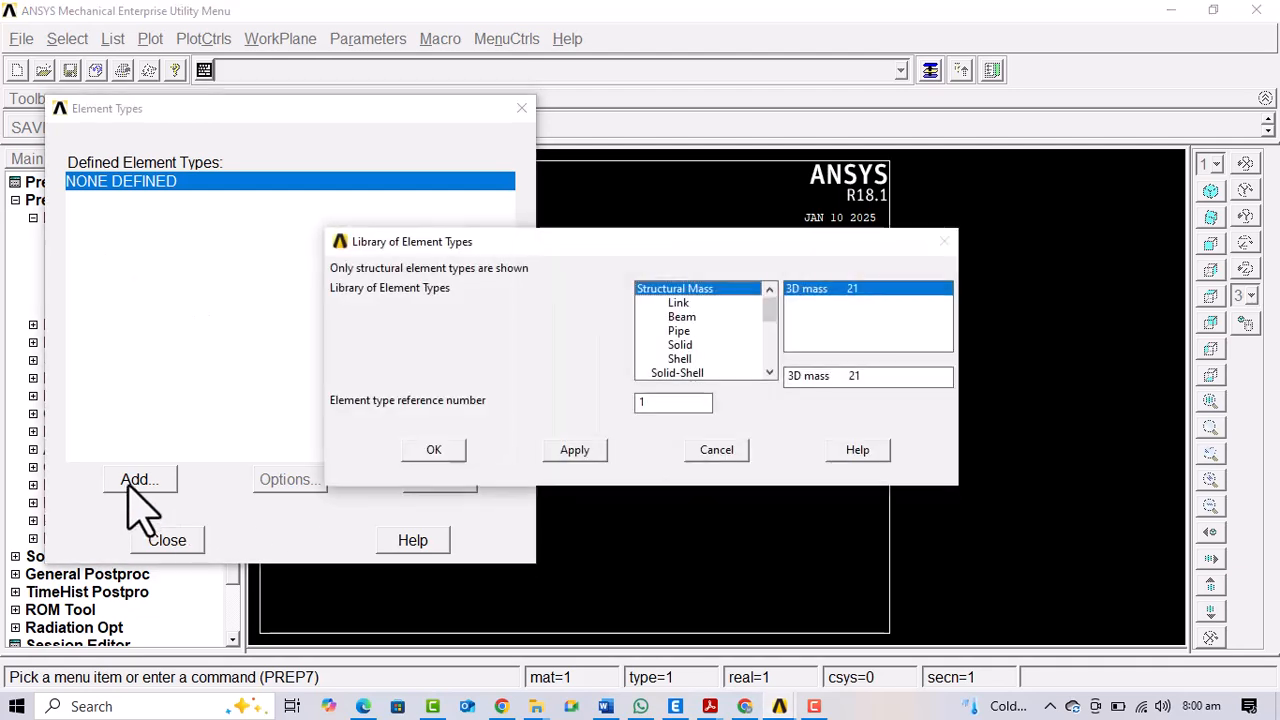
pyautogui.click(680, 318)
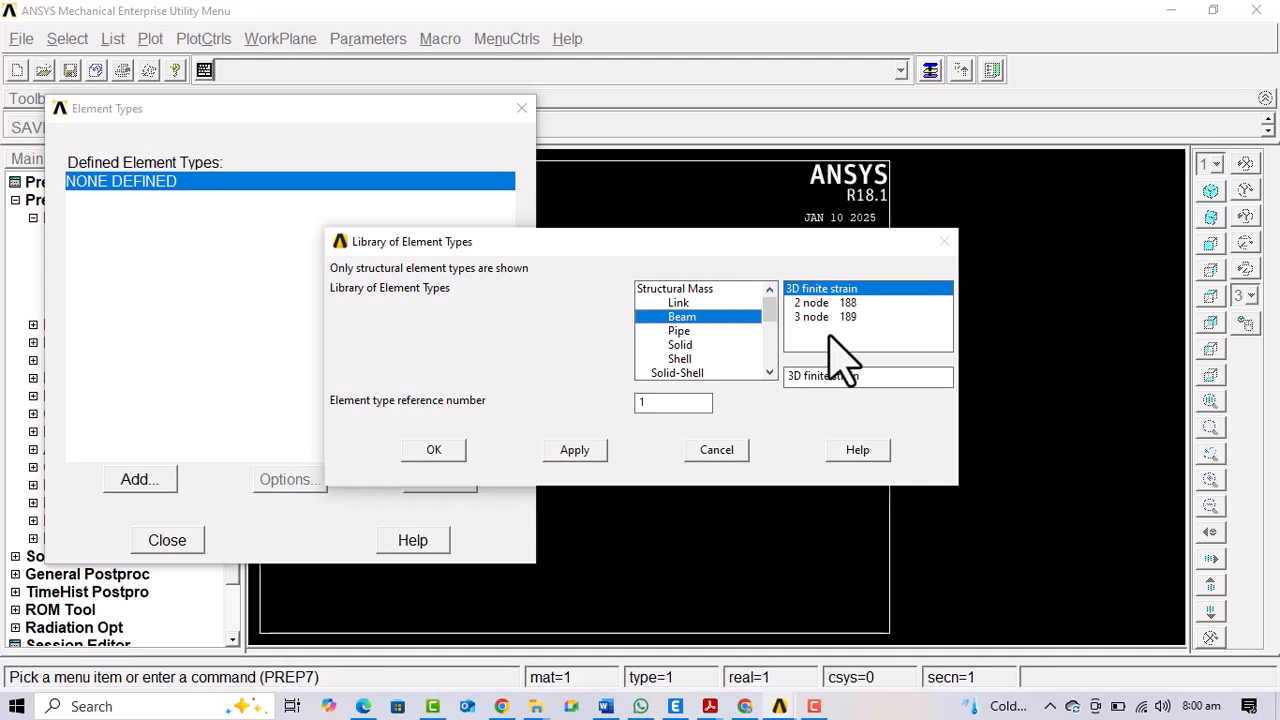
pyautogui.click(812, 303)
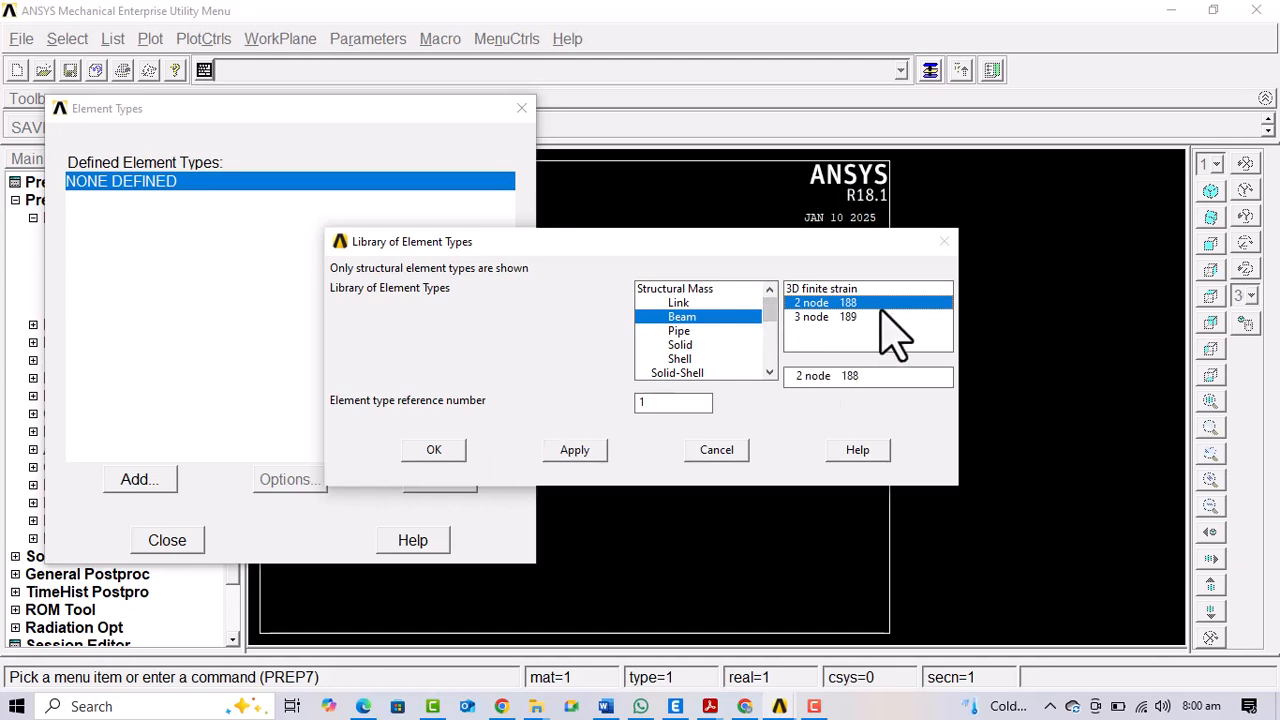
pyautogui.click(433, 450)
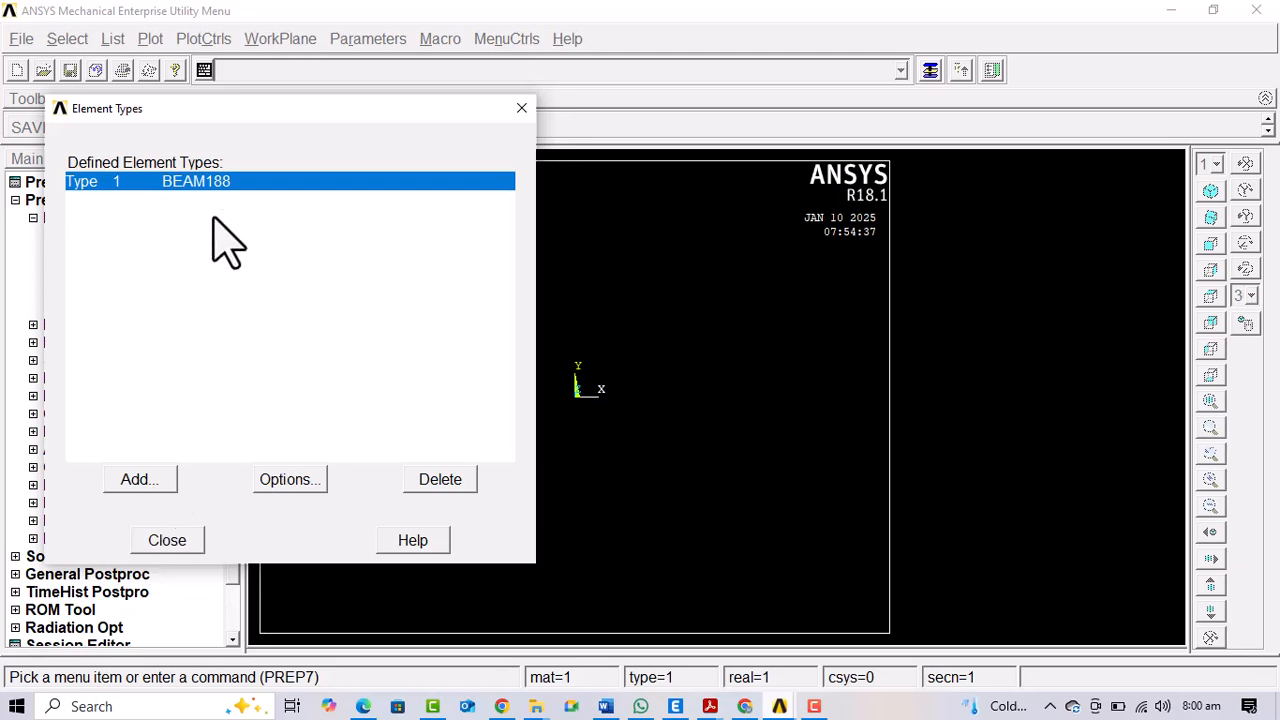
pyautogui.click(170, 543)
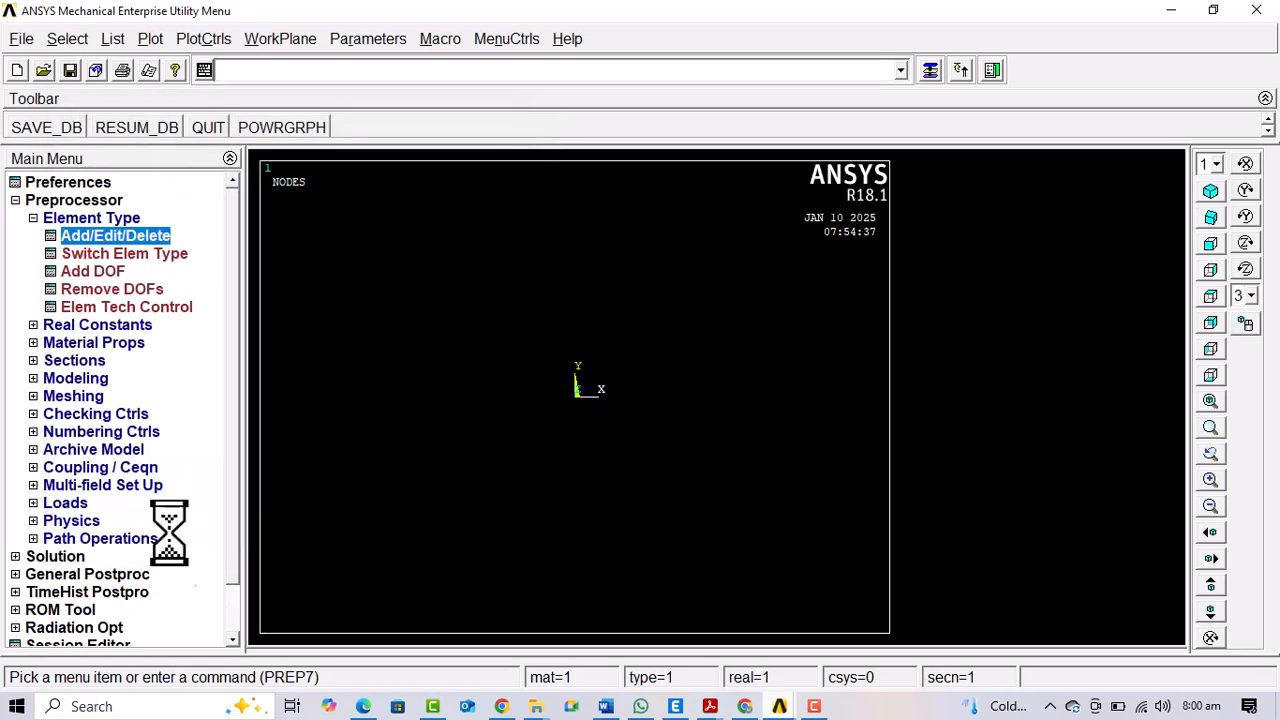
pyautogui.click(85, 219)
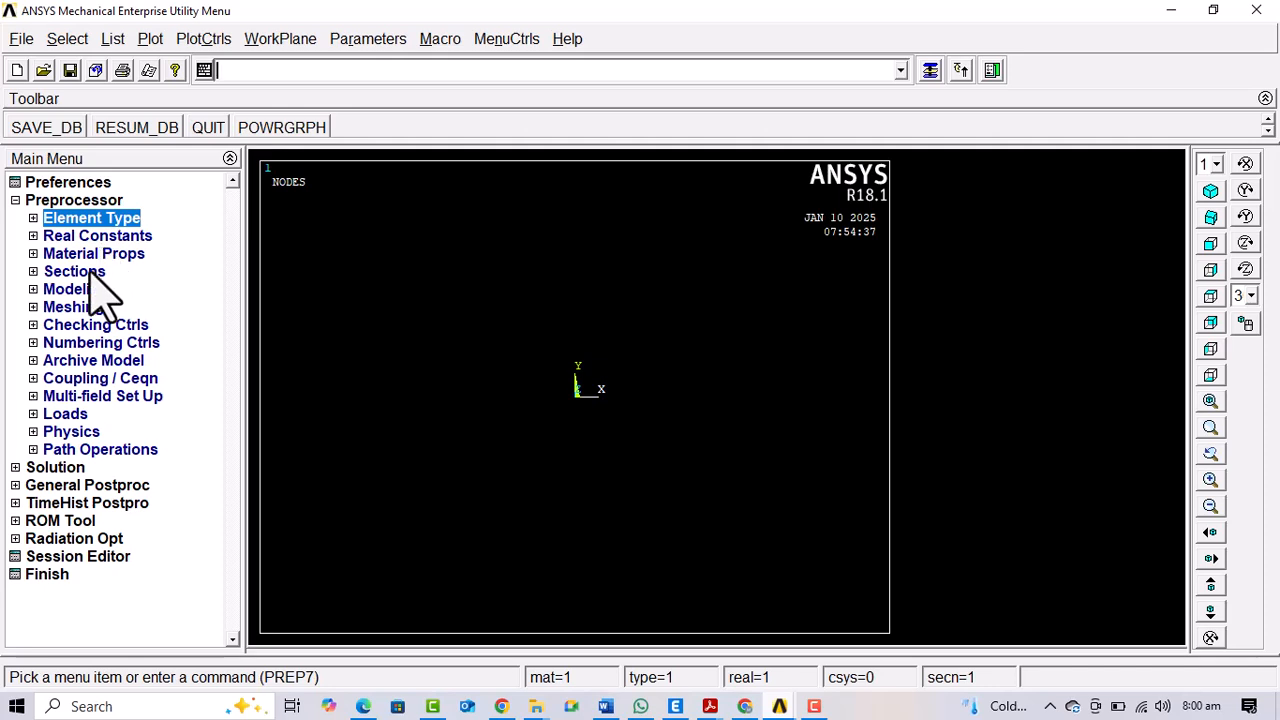
# Define beam section ID 1 as a solid rectangle with B = 1 and H = 2
pyautogui.click(90, 272)
pyautogui.click(88, 308)
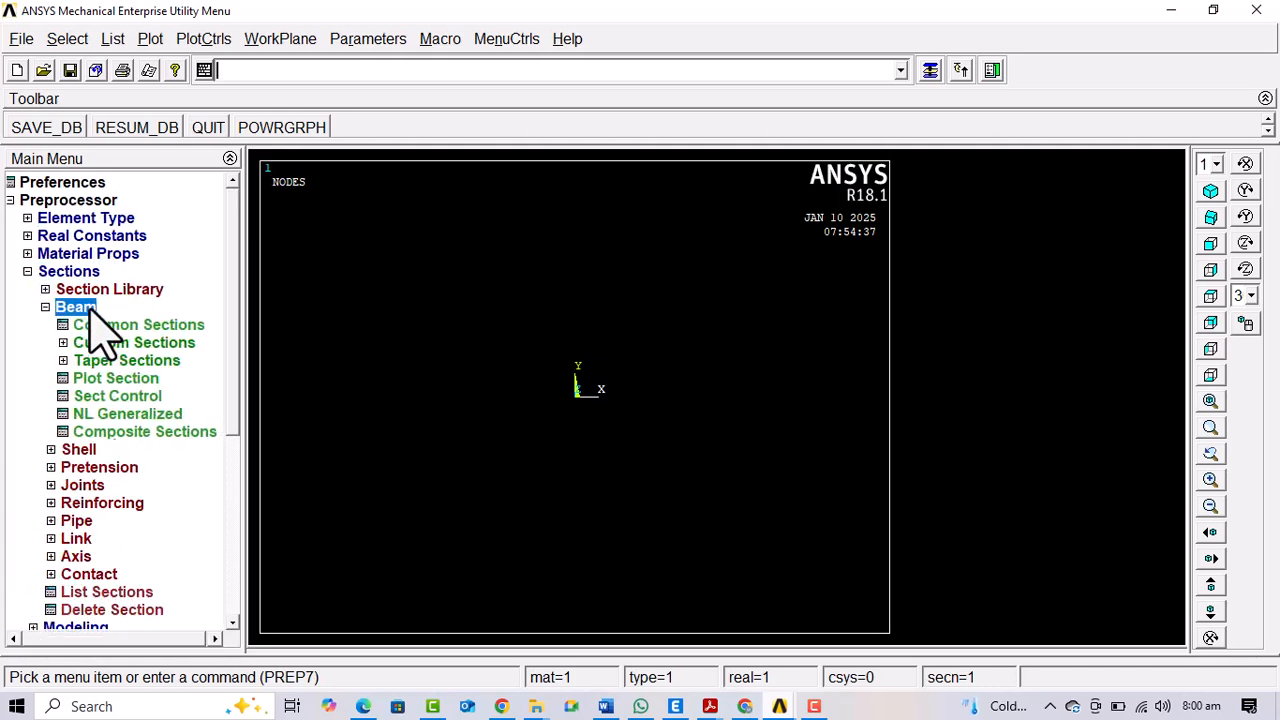
pyautogui.click(105, 326)
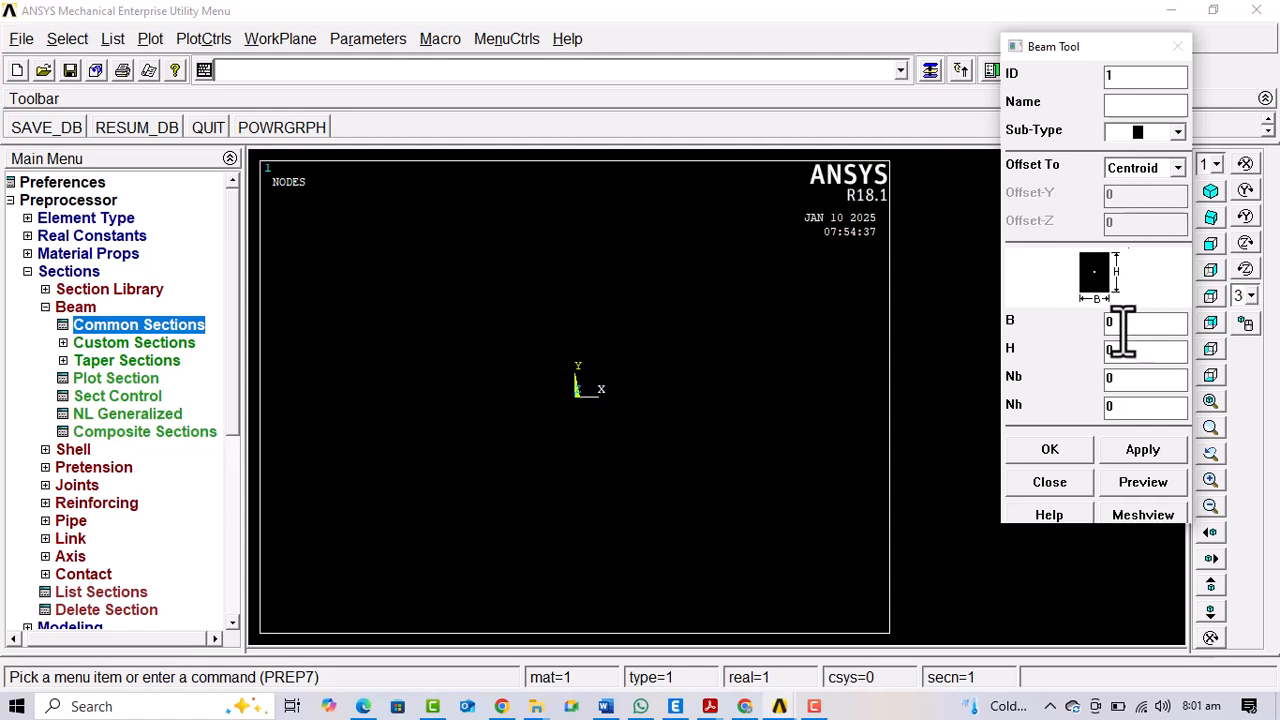
pyautogui.press('BackSpace')
pyautogui.write('1')
pyautogui.press('Tab')
pyautogui.write('2')
pyautogui.click(1052, 452)
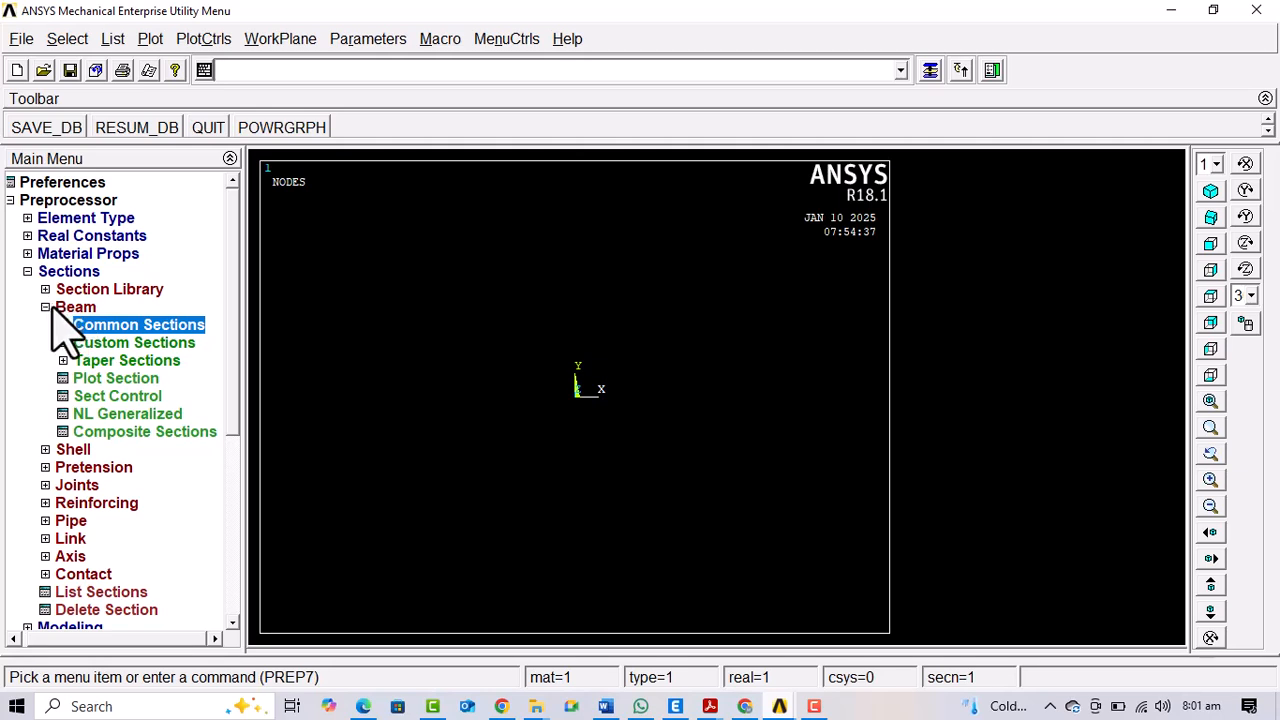
pyautogui.click(56, 308)
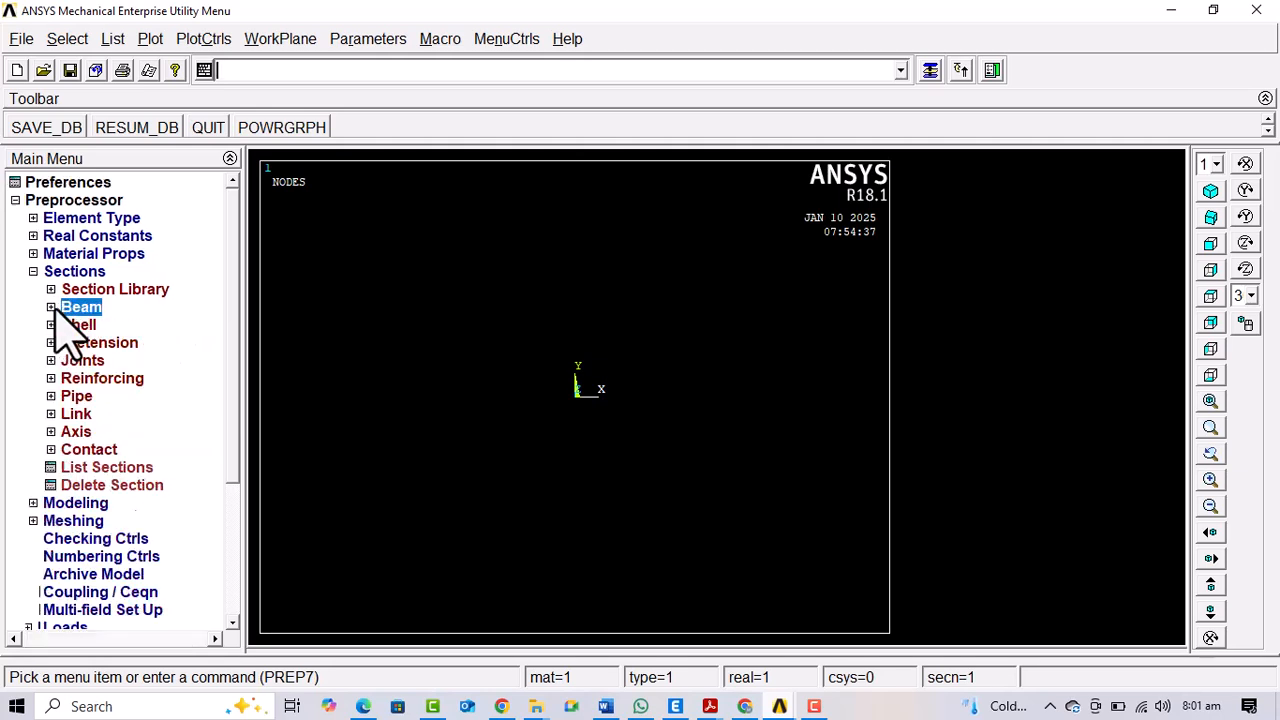
# Define Material Model Number 1 as structural linear elastic isotropic with EX 1000 and PRXY 0.3
pyautogui.click(90, 256)
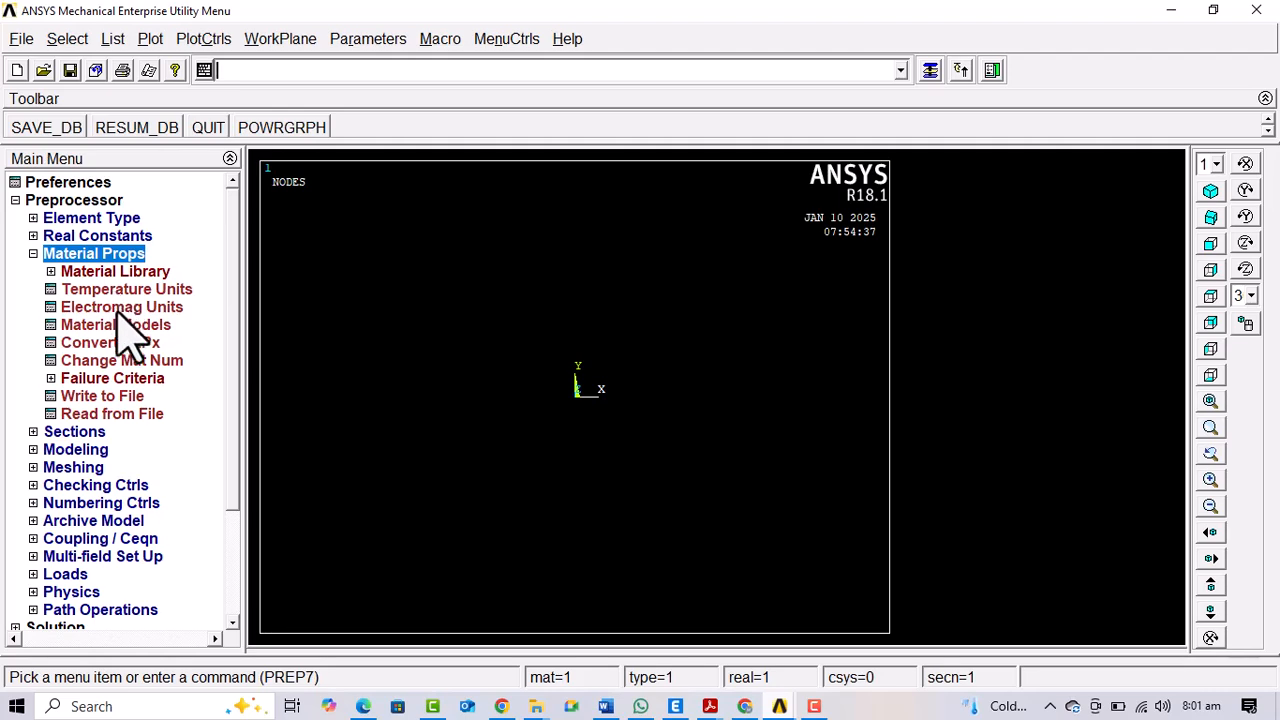
pyautogui.click(115, 326)
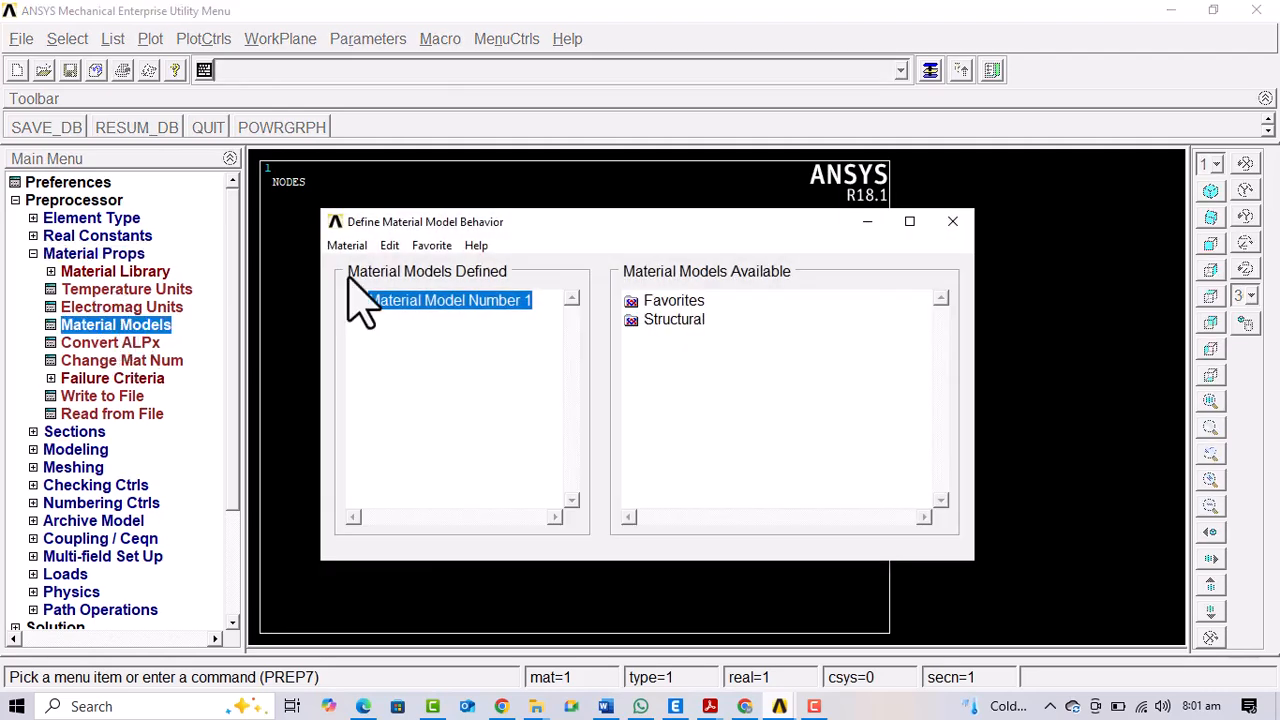
pyautogui.doubleClick(674, 319)
pyautogui.doubleClick(692, 338)
pyautogui.doubleClick(721, 357)
pyautogui.doubleClick(755, 375)
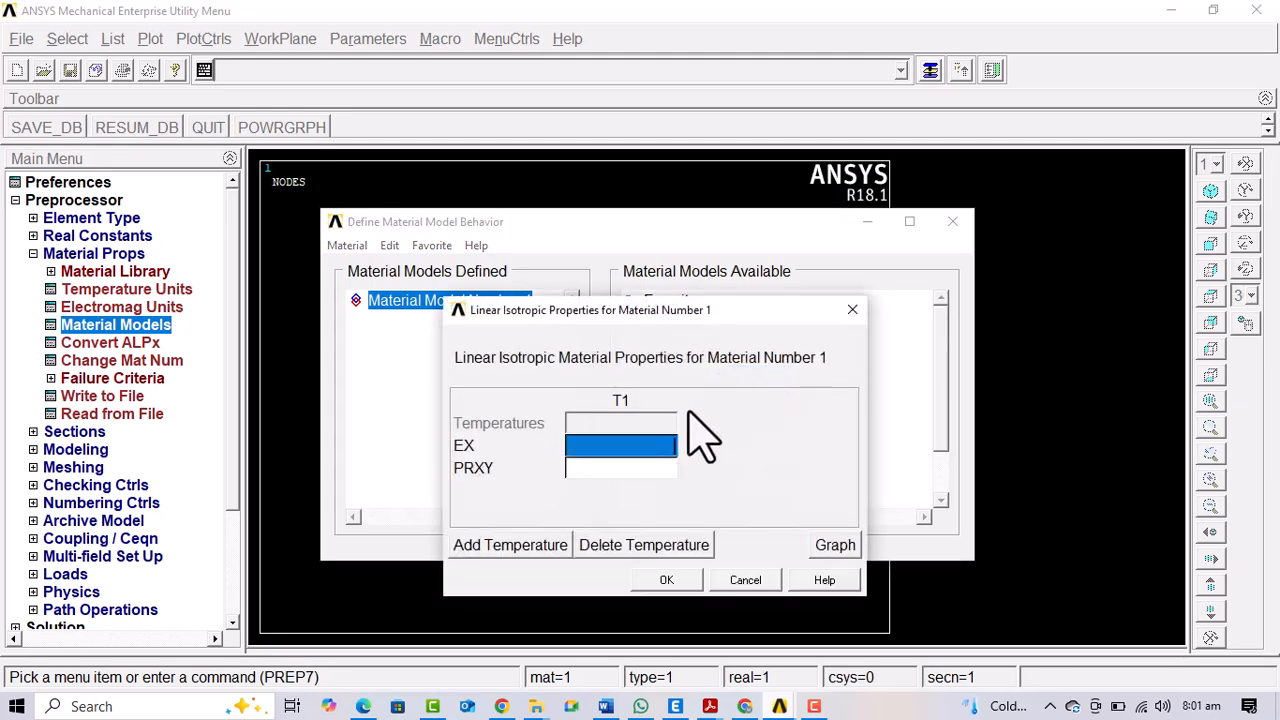
pyautogui.write('1000')
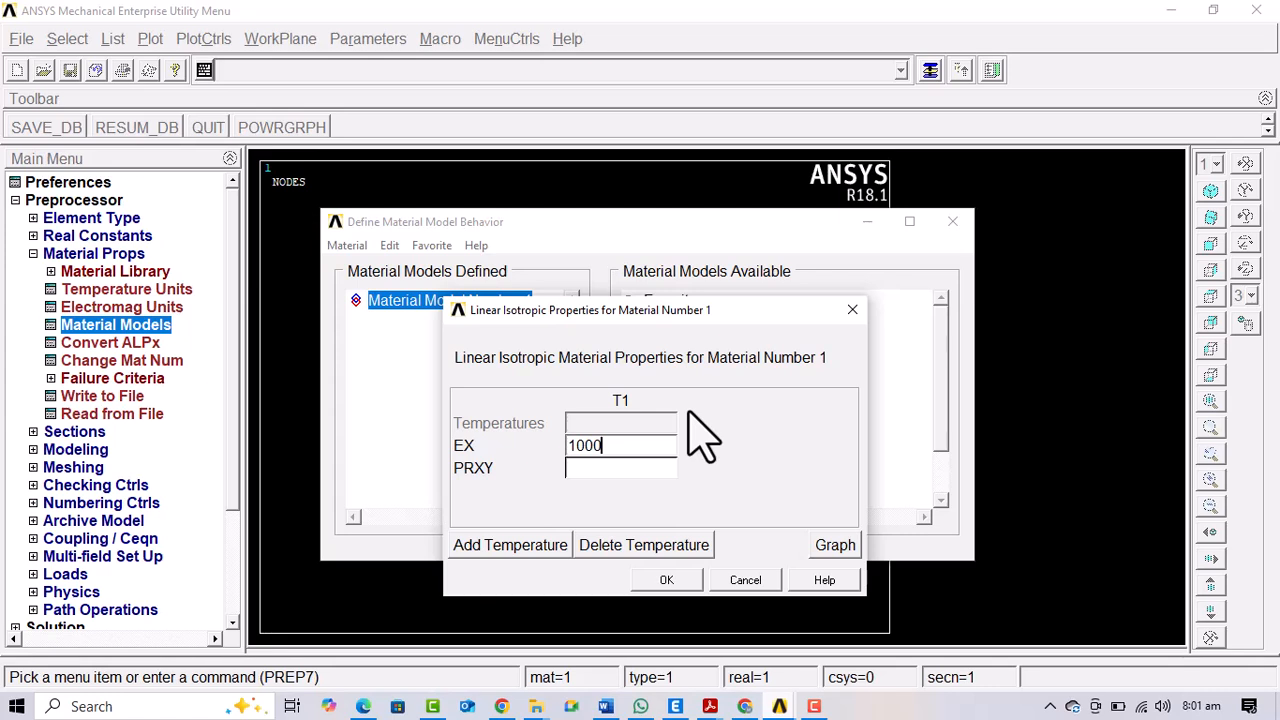
pyautogui.press('Tab')
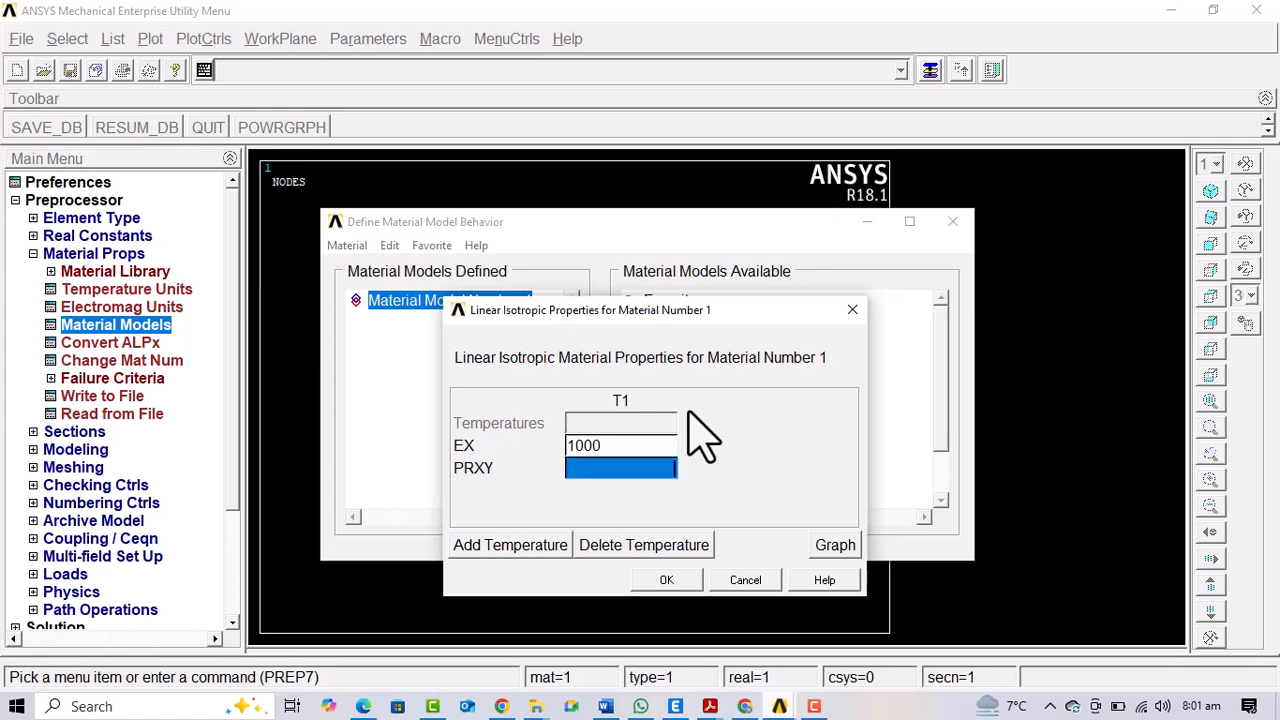
pyautogui.write('0.3')
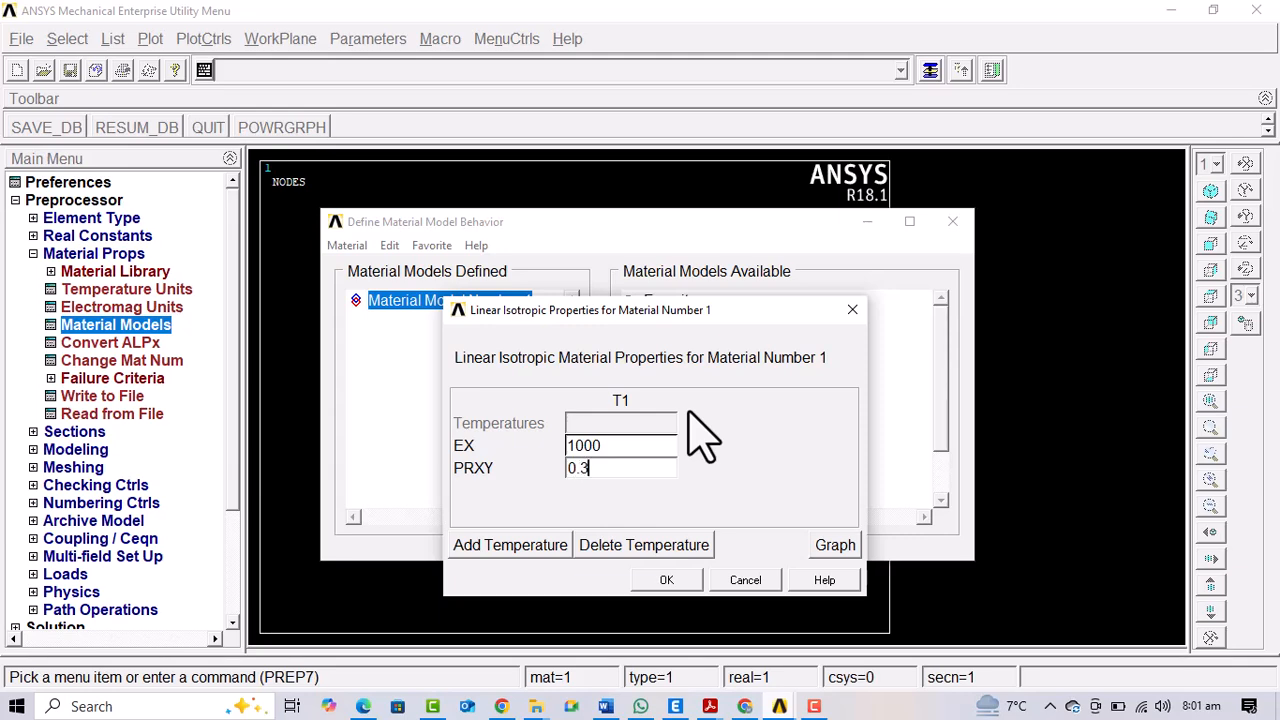
pyautogui.click(670, 582)
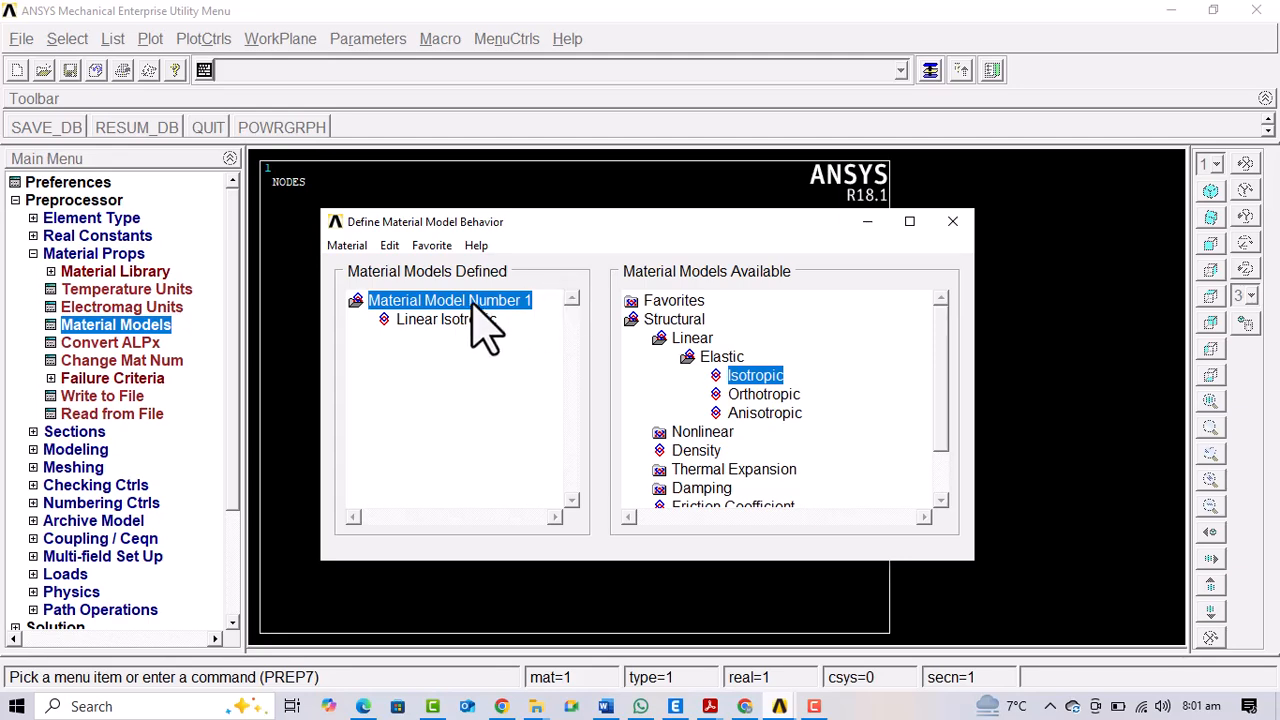
pyautogui.click(952, 222)
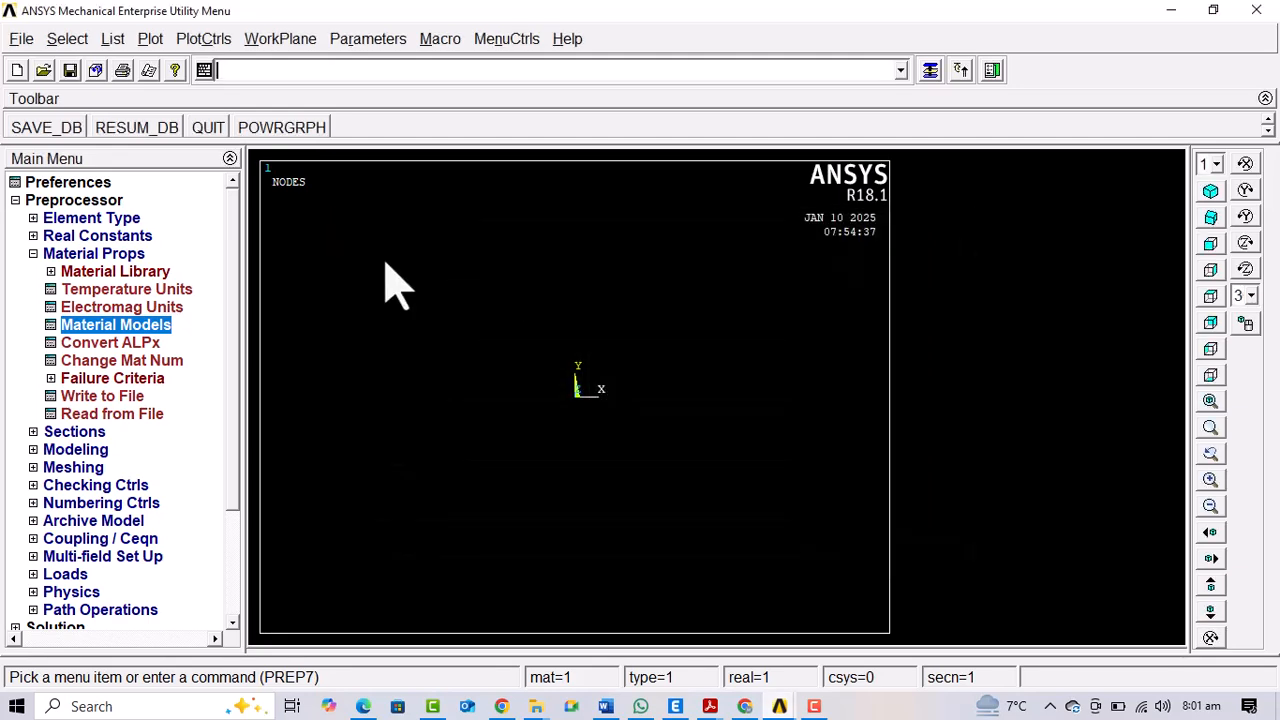
pyautogui.click(120, 253)
pyautogui.click(33, 253)
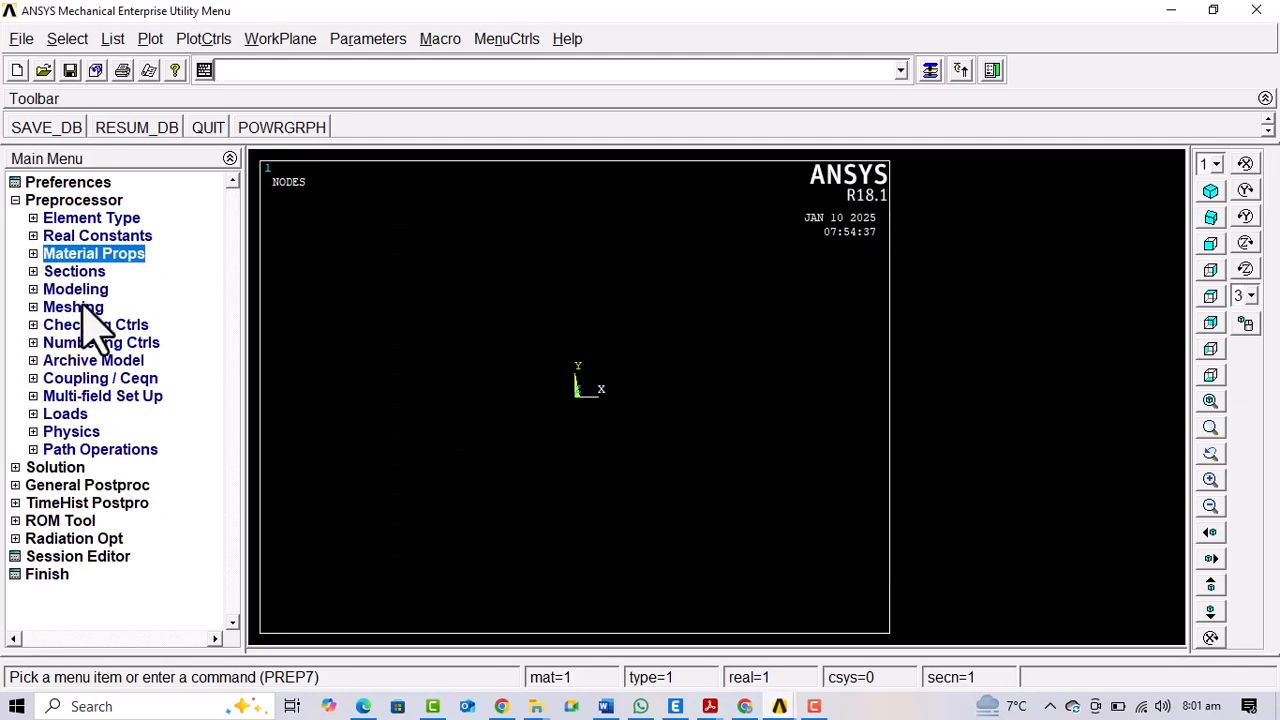
# Create keypoint 1 in the active coordinate system at location 0, 0, 0
pyautogui.click(82, 288)
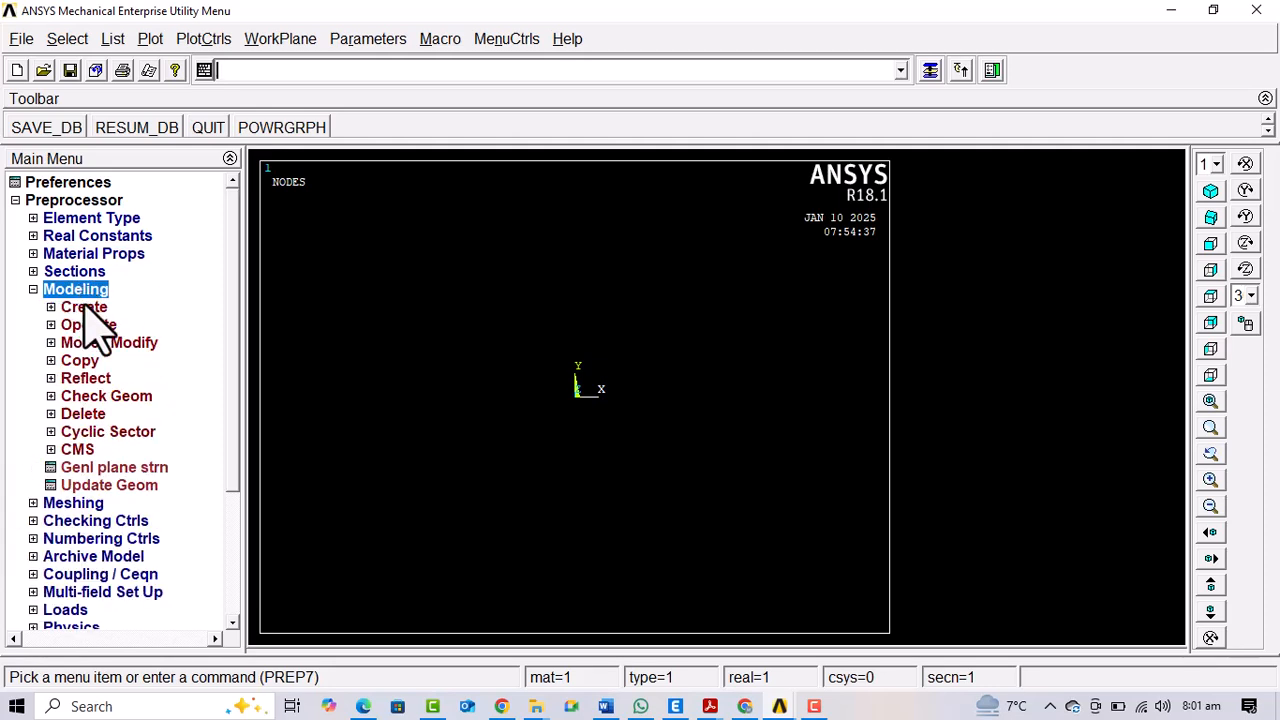
pyautogui.click(86, 308)
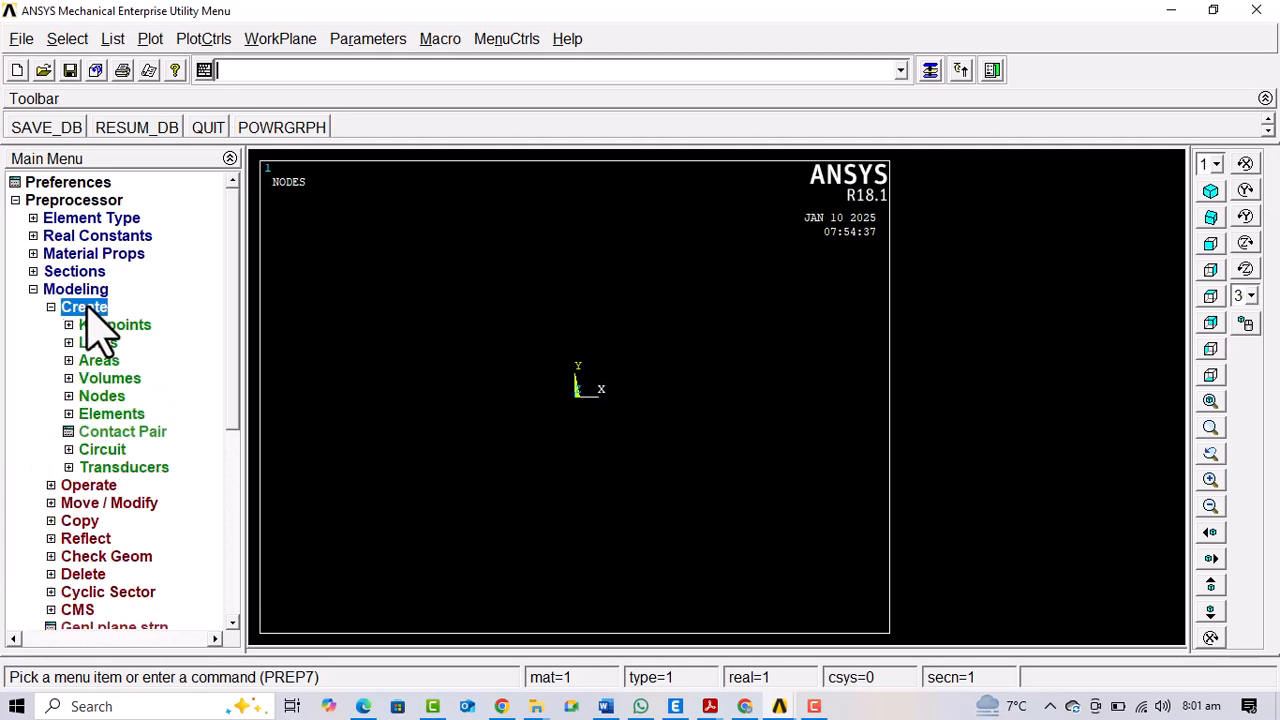
pyautogui.click(130, 327)
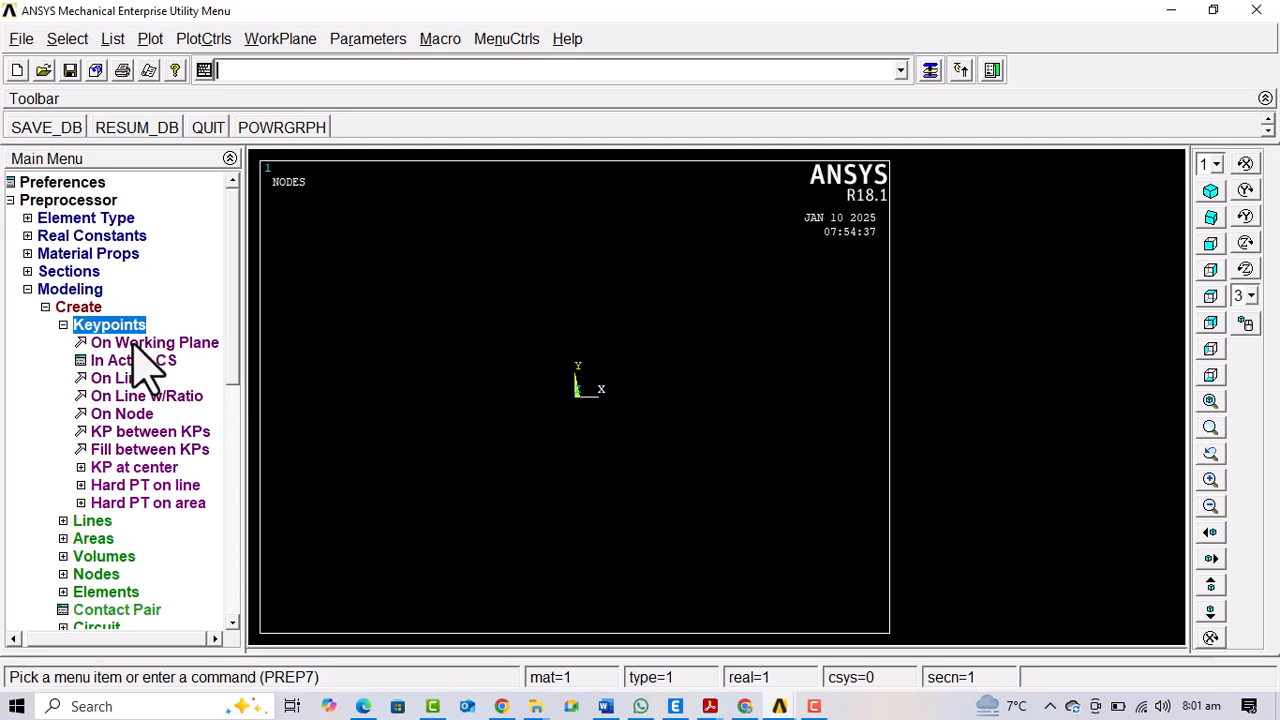
pyautogui.click(135, 360)
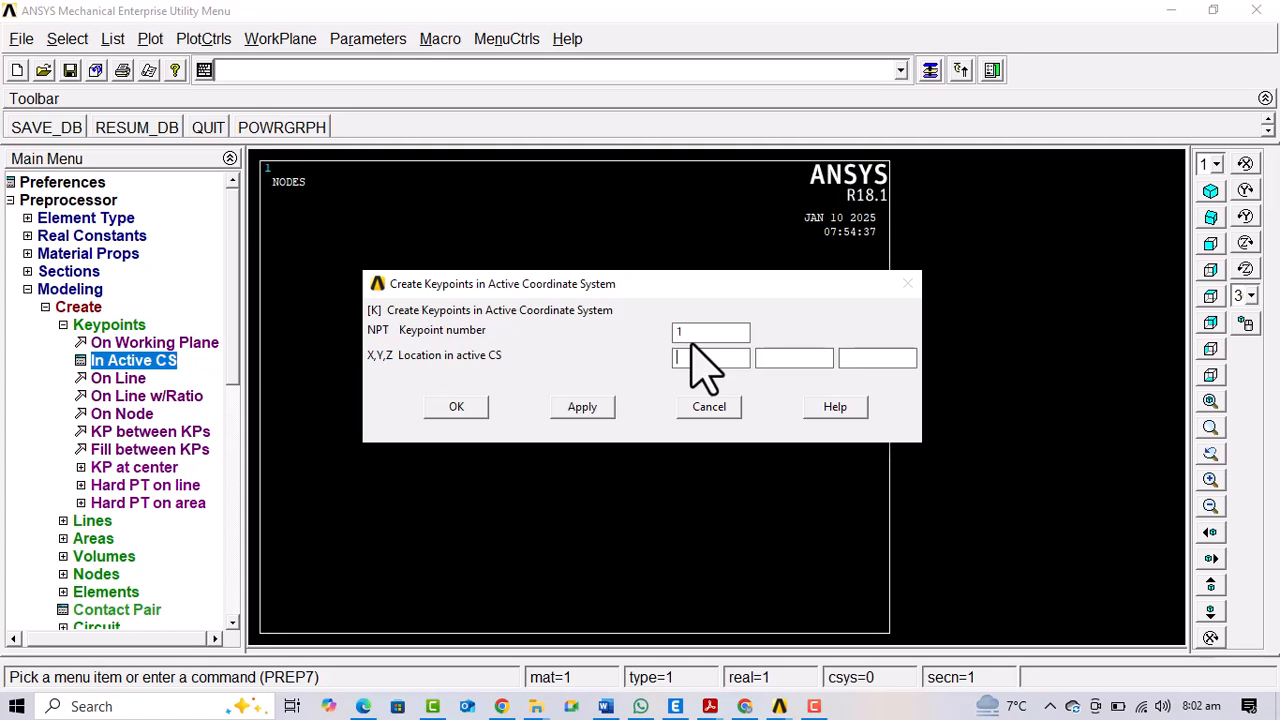
pyautogui.write('0')
pyautogui.press('Tab')
pyautogui.write('0')
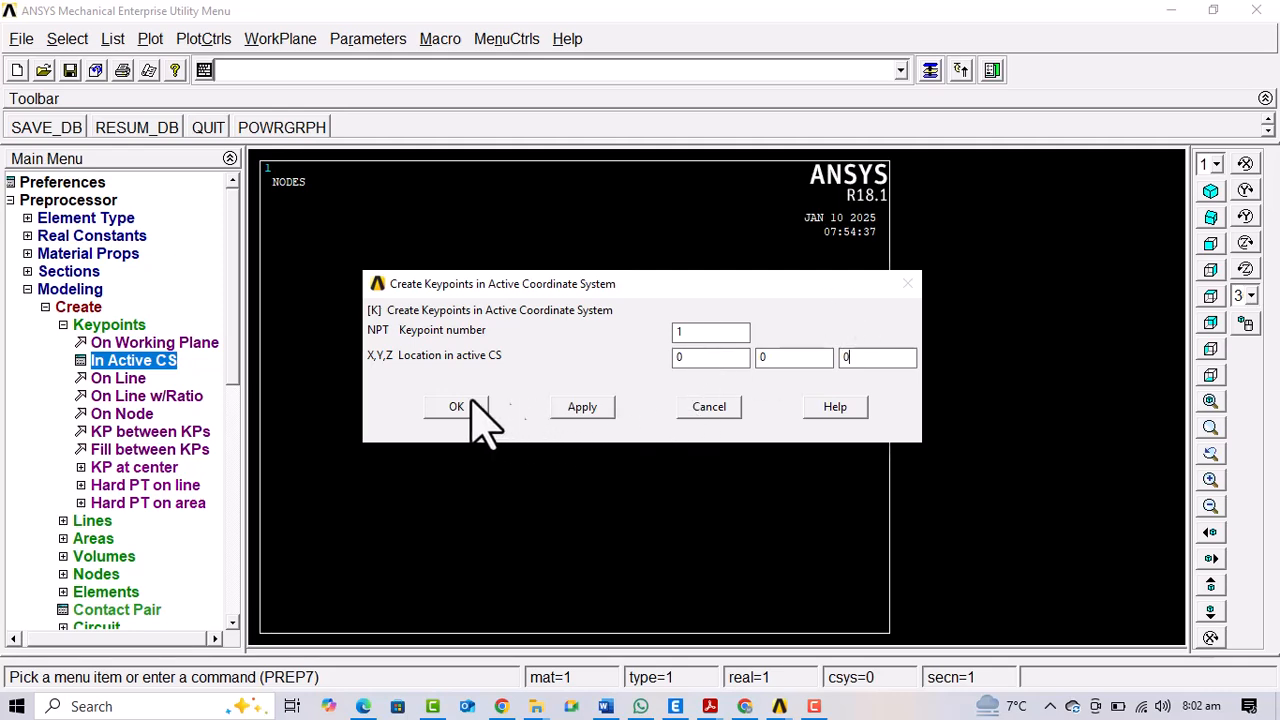
pyautogui.click(586, 410)
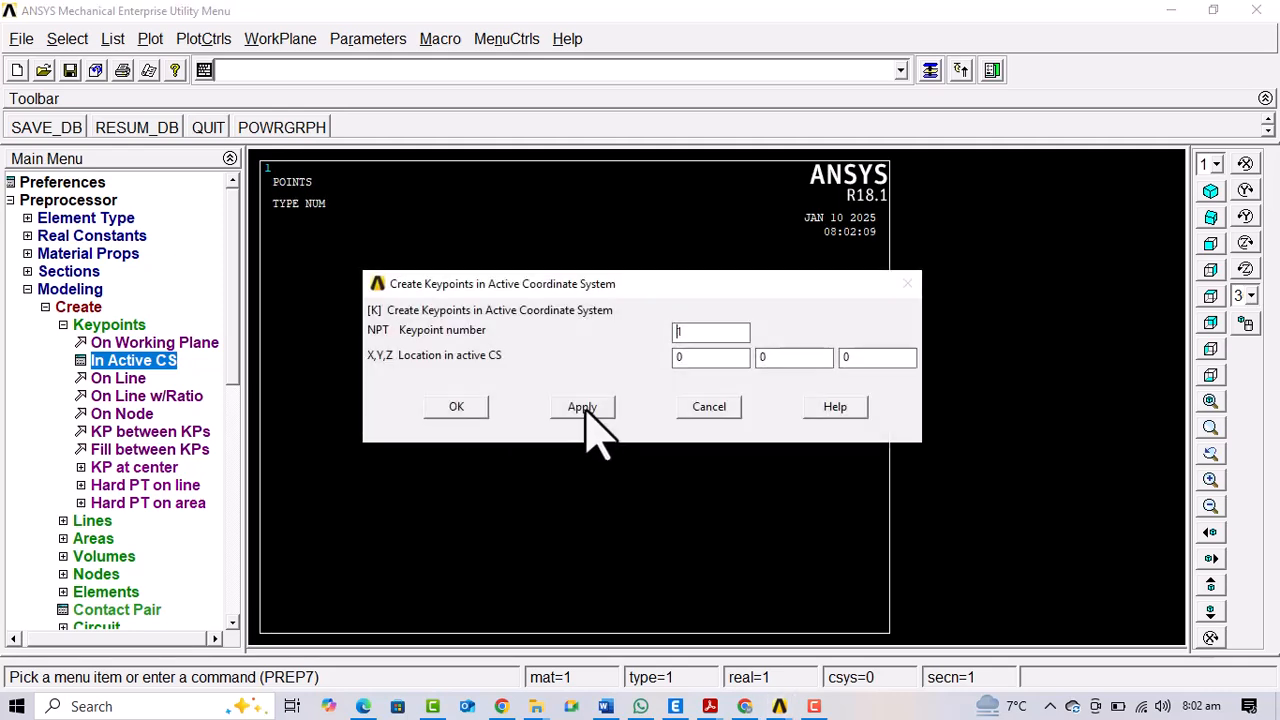
# Switch to 79.pdf to examine the node positions and span lengths in the beam diagram, and return to ANSYS
pyautogui.moveTo(708, 708)
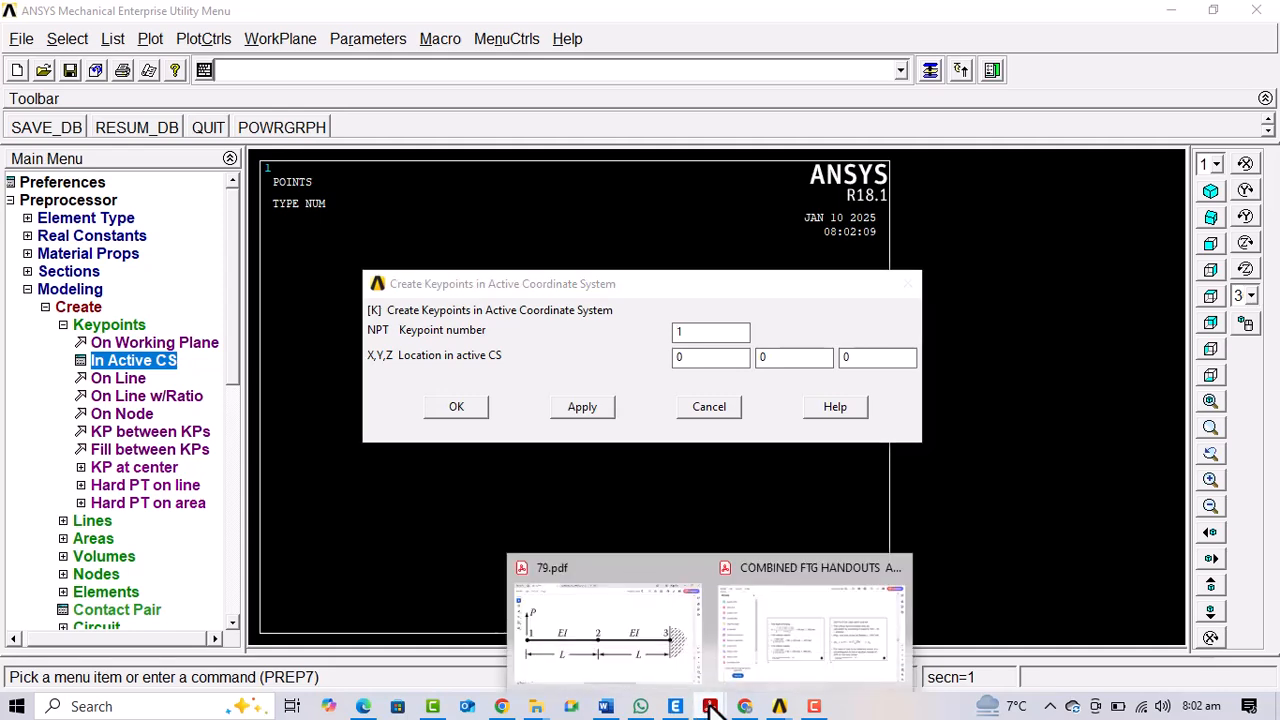
pyautogui.click(660, 655)
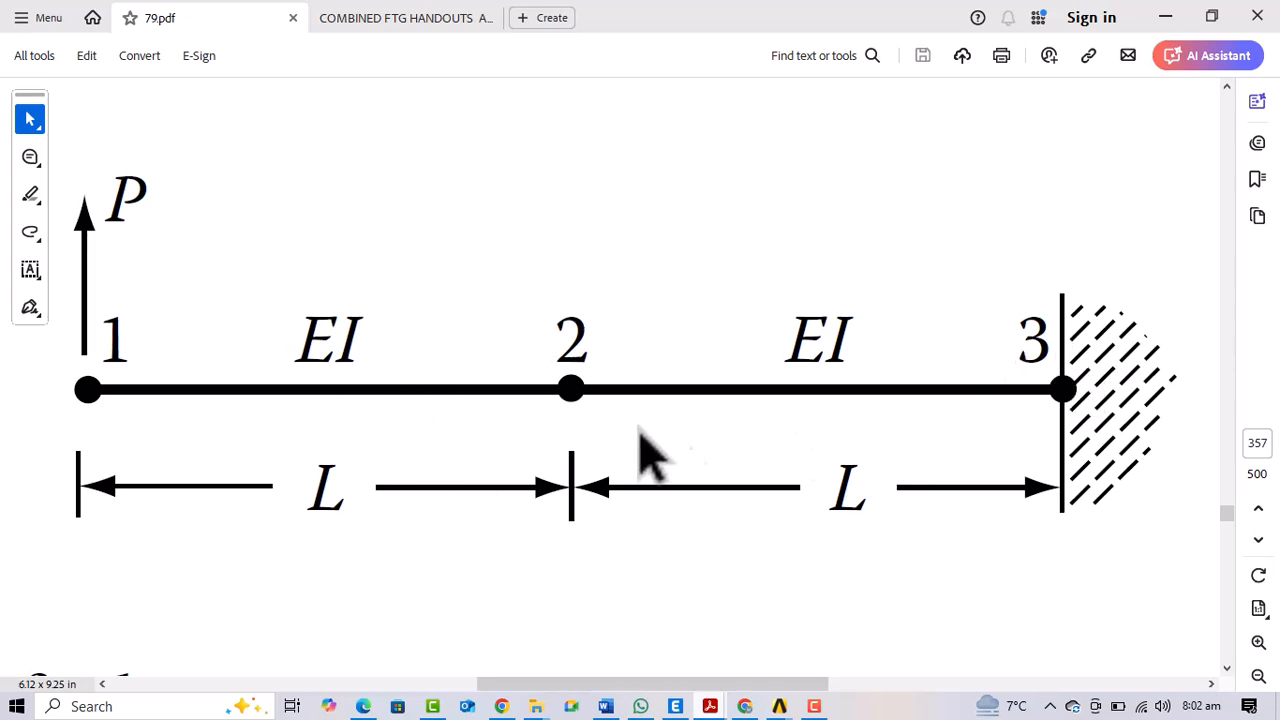
pyautogui.moveTo(779, 706)
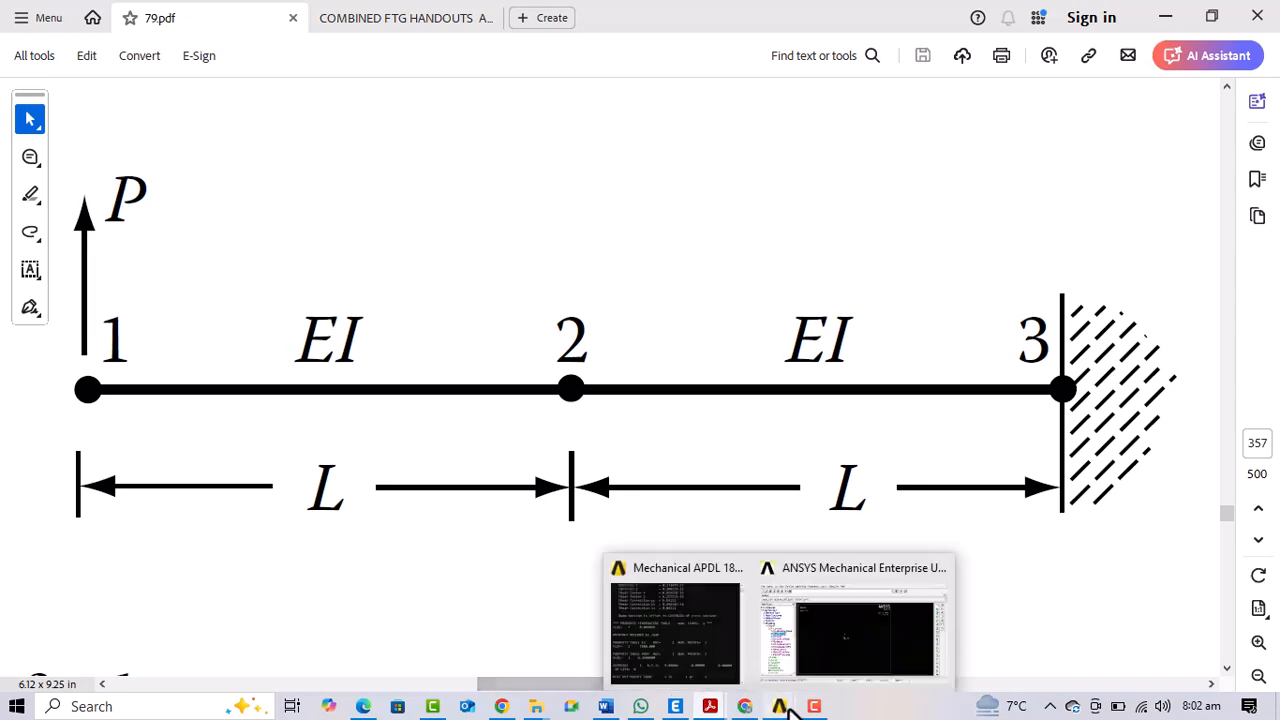
pyautogui.click(840, 680)
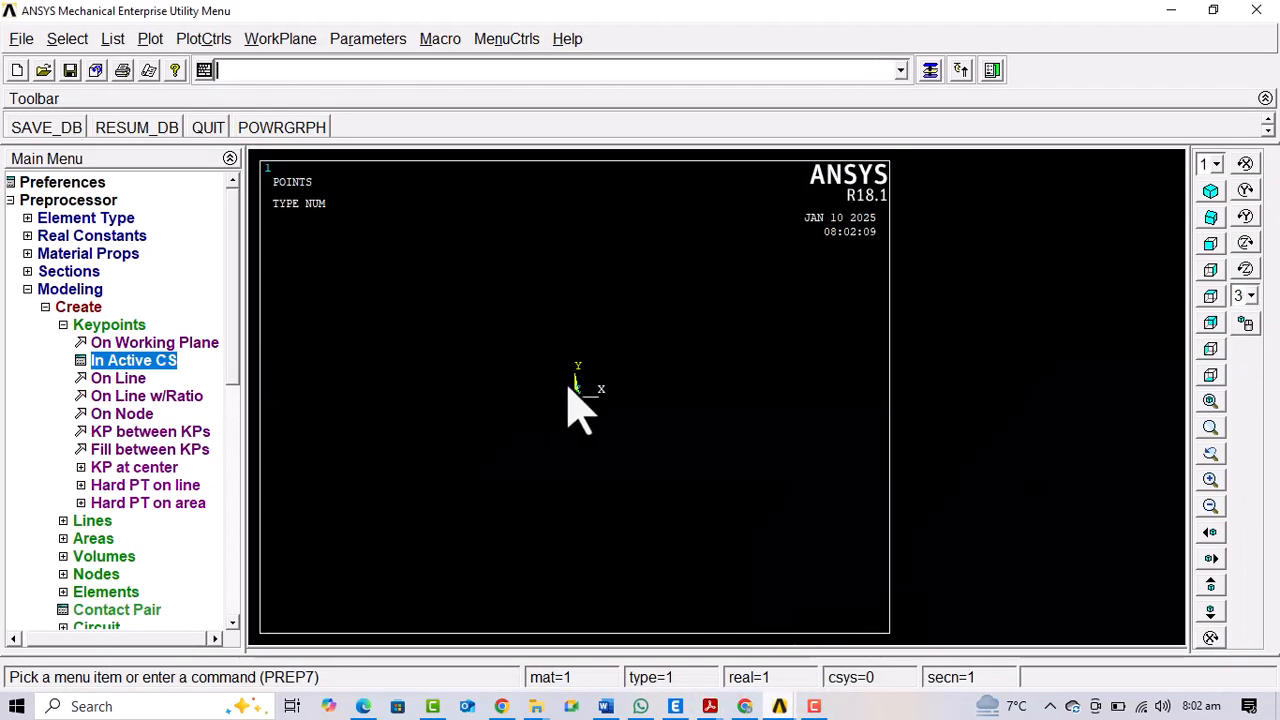
# Create keypoint 2 in the active coordinate system at location 10, 0, 0
pyautogui.moveTo(776, 698)
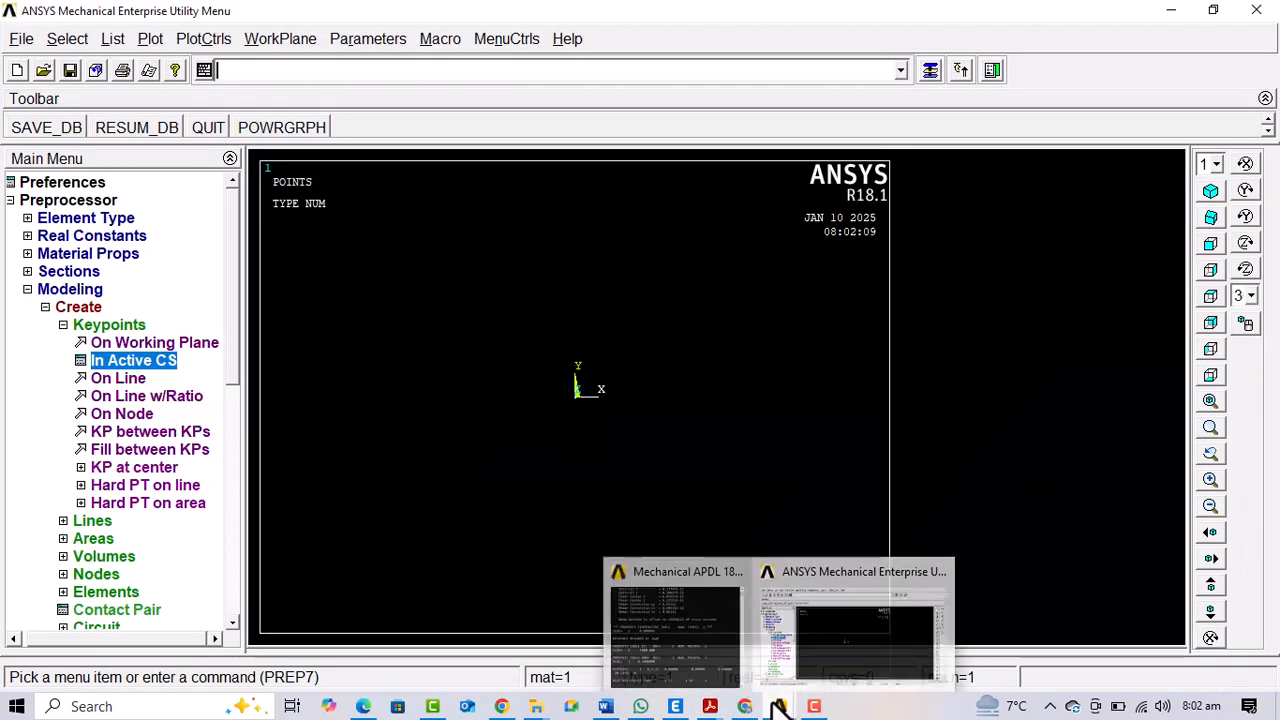
pyautogui.click(840, 640)
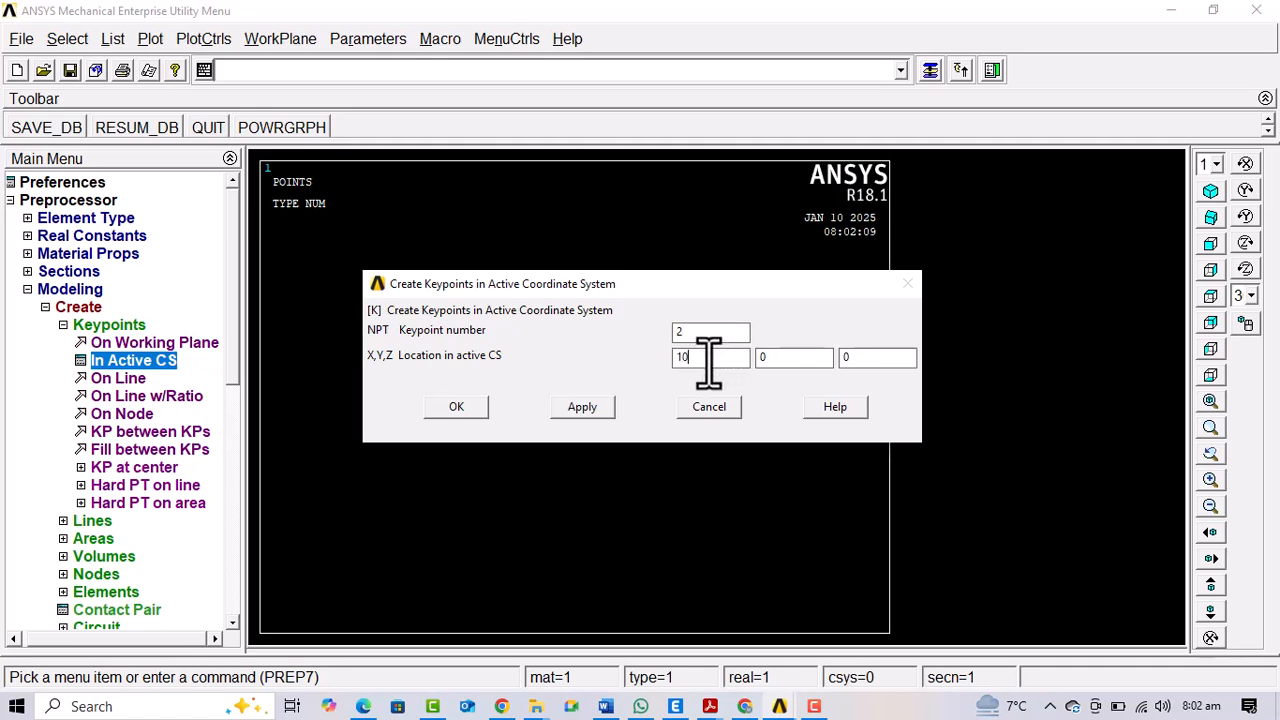
pyautogui.click(453, 407)
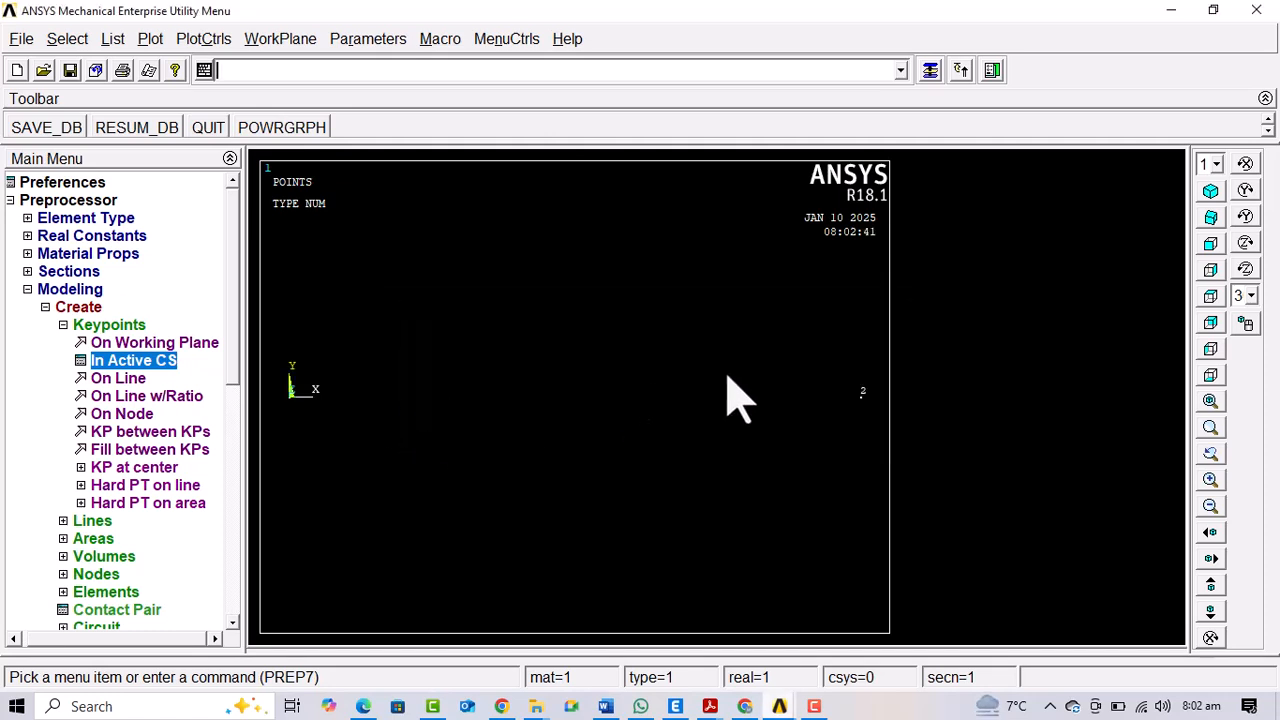
# Create a straight line from keypoint 1 to keypoint 2
pyautogui.click(100, 325)
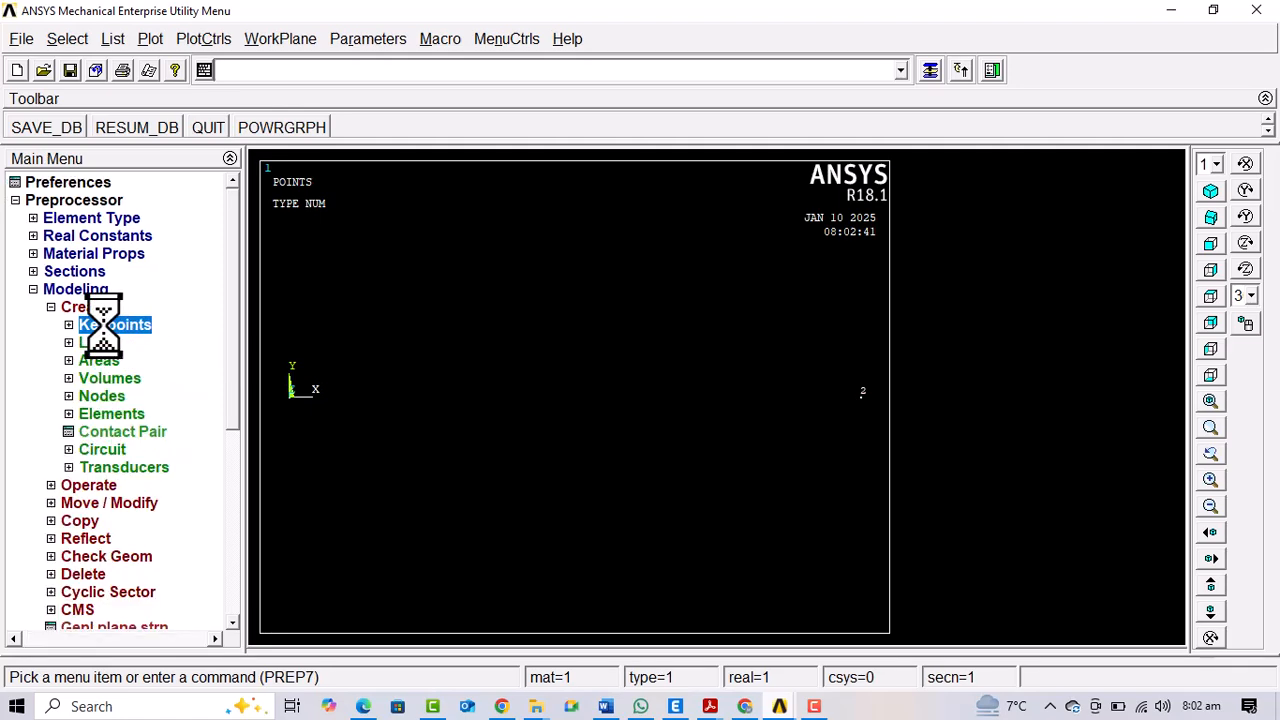
pyautogui.click(98, 343)
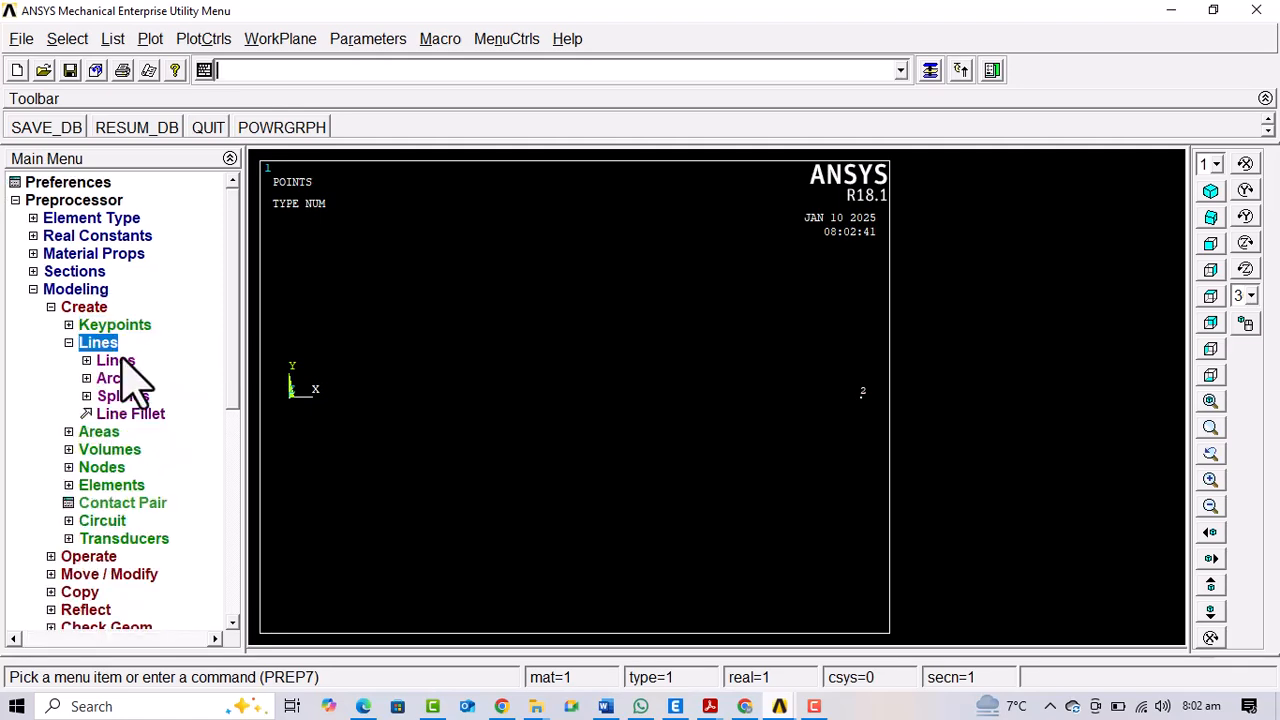
pyautogui.click(118, 361)
pyautogui.click(148, 378)
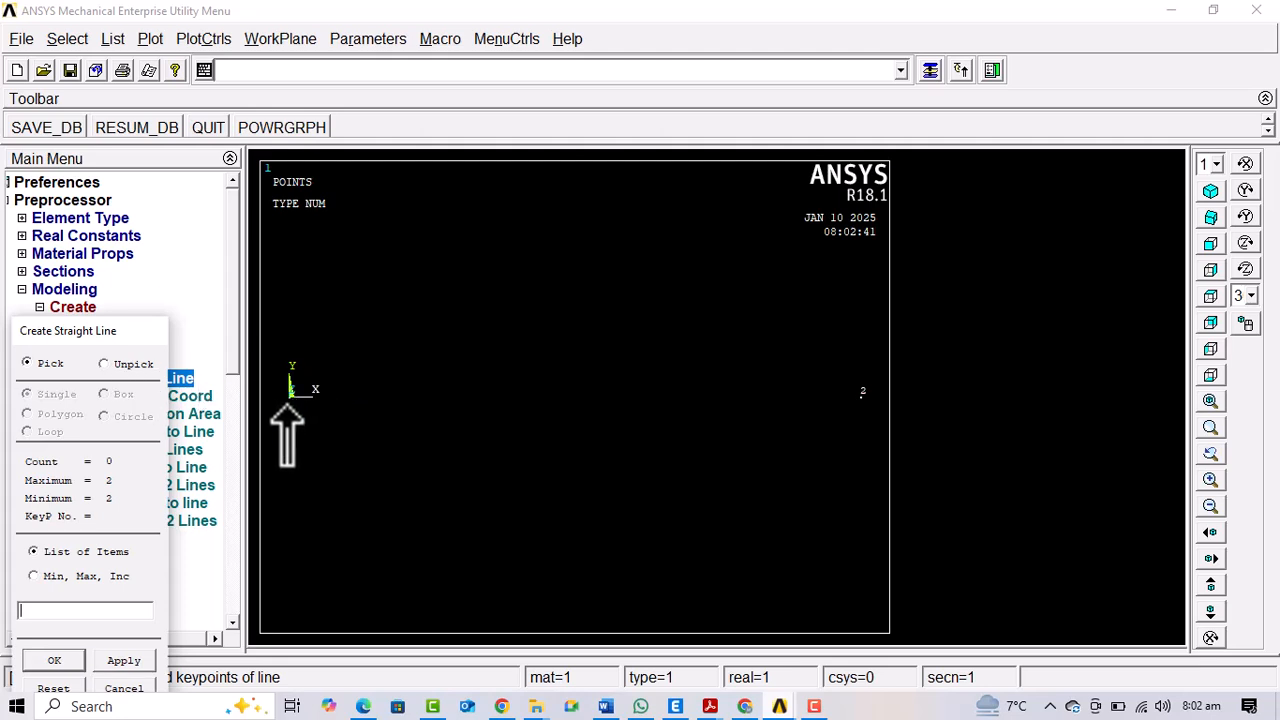
pyautogui.click(866, 402)
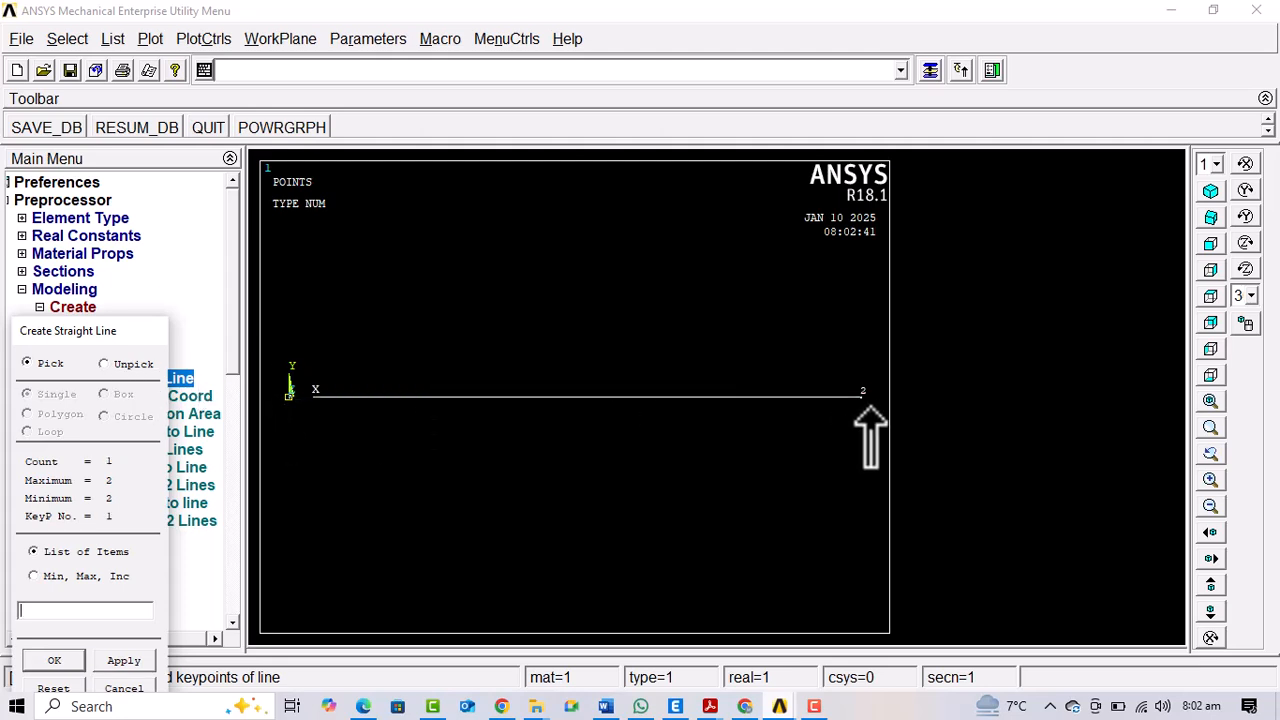
pyautogui.click(55, 662)
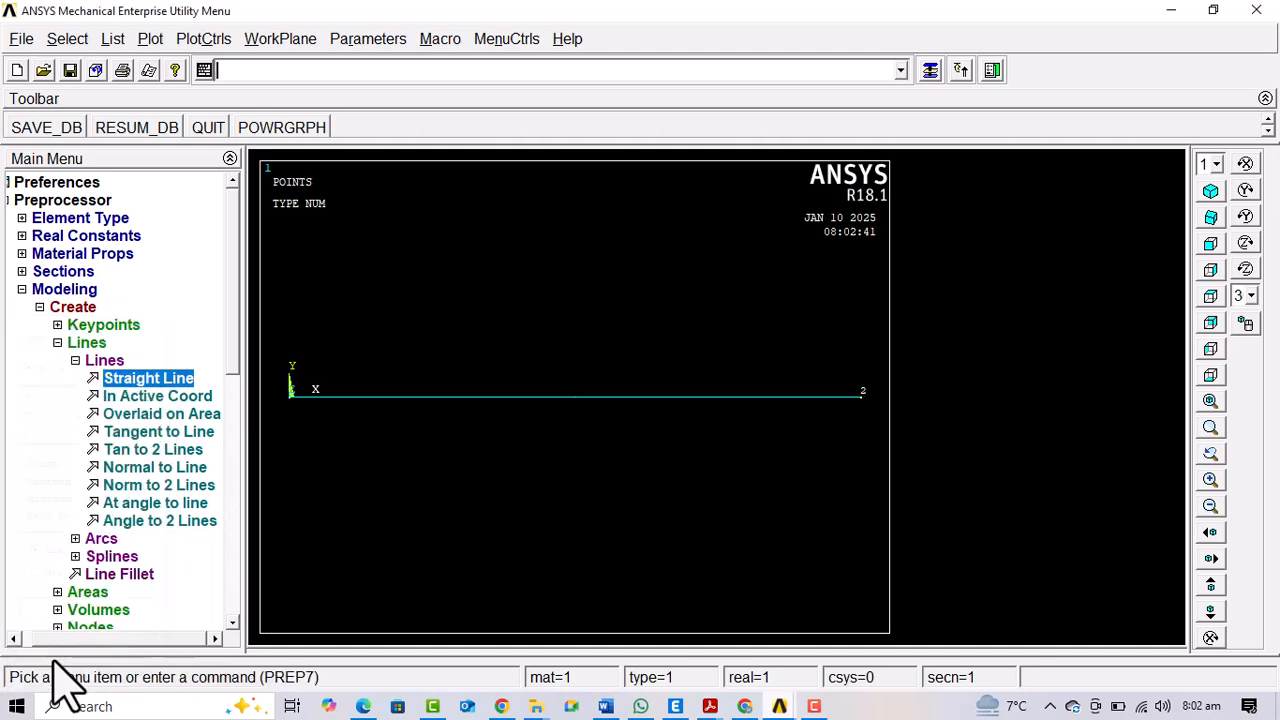
# Set the manual mesh size of the beam line to 2 element divisions
pyautogui.click(70, 345)
pyautogui.click(88, 325)
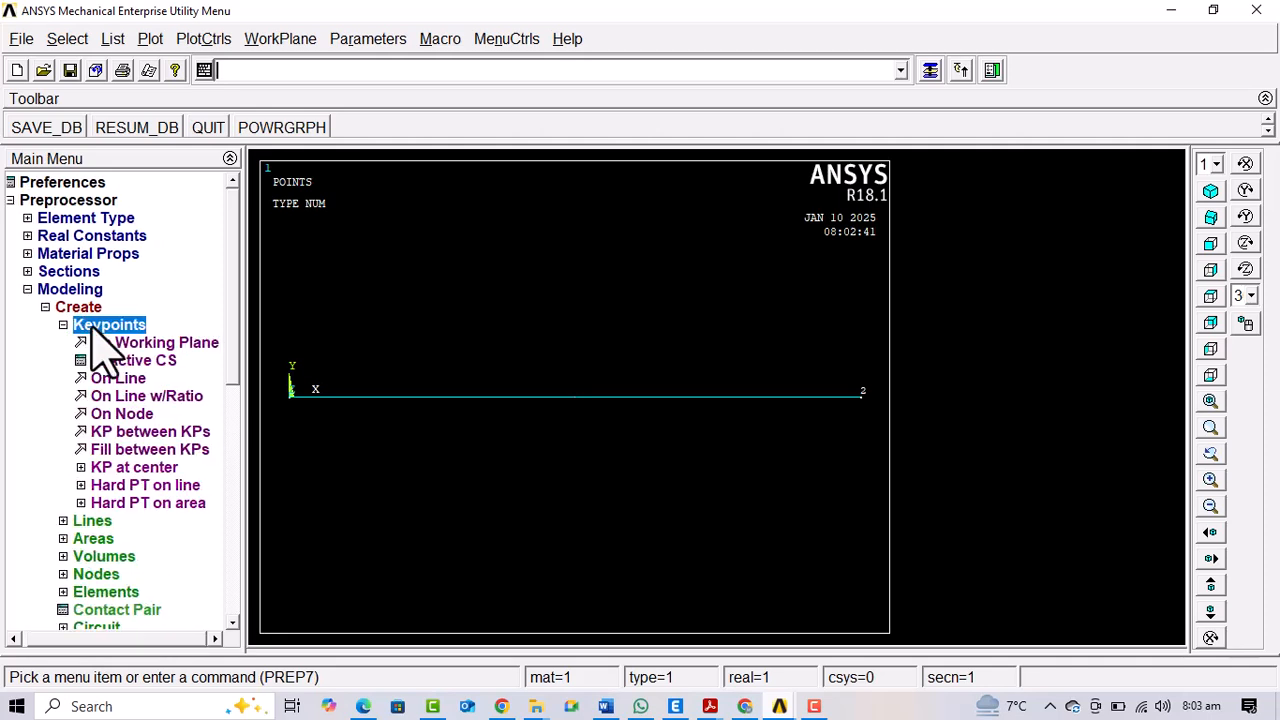
pyautogui.click(82, 307)
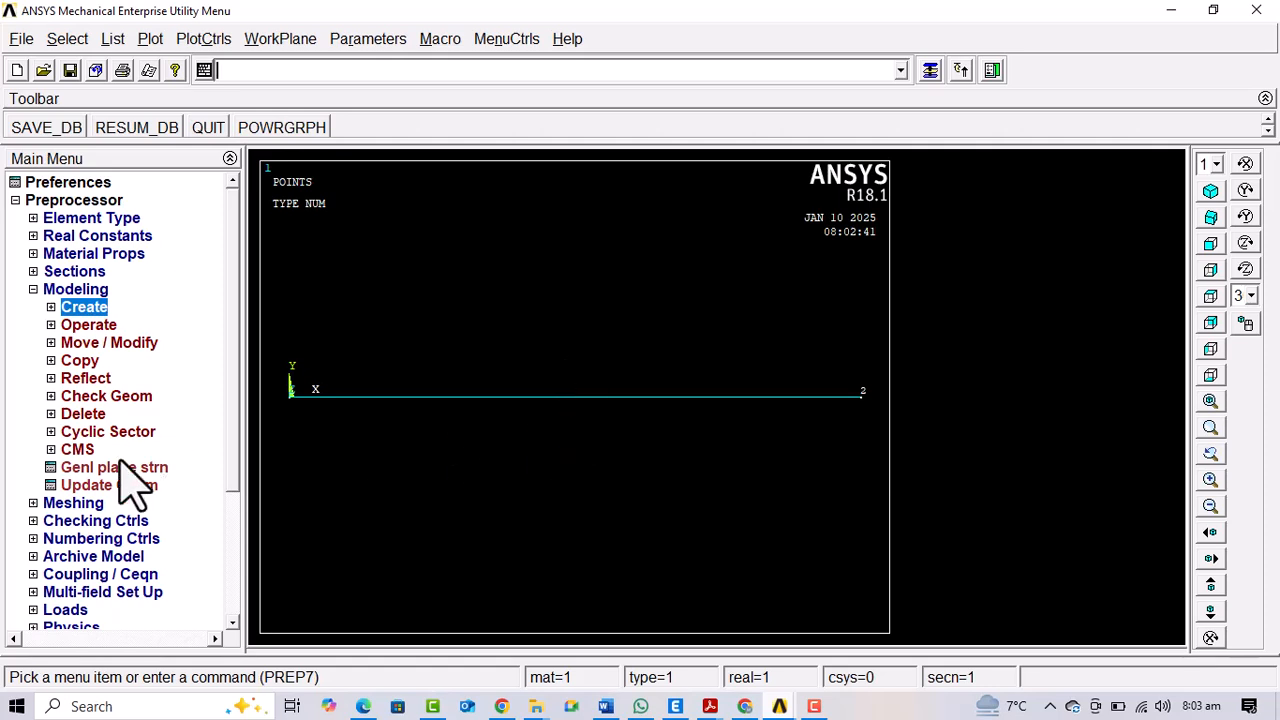
pyautogui.click(85, 503)
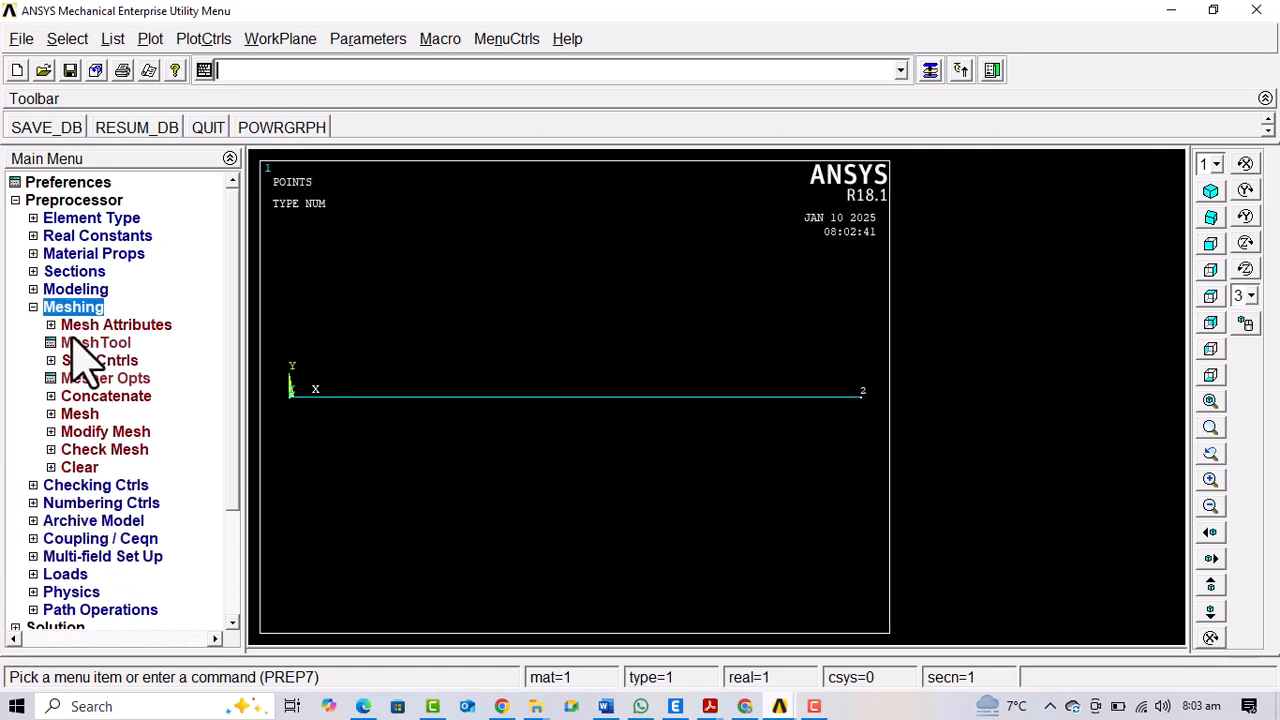
pyautogui.click(92, 361)
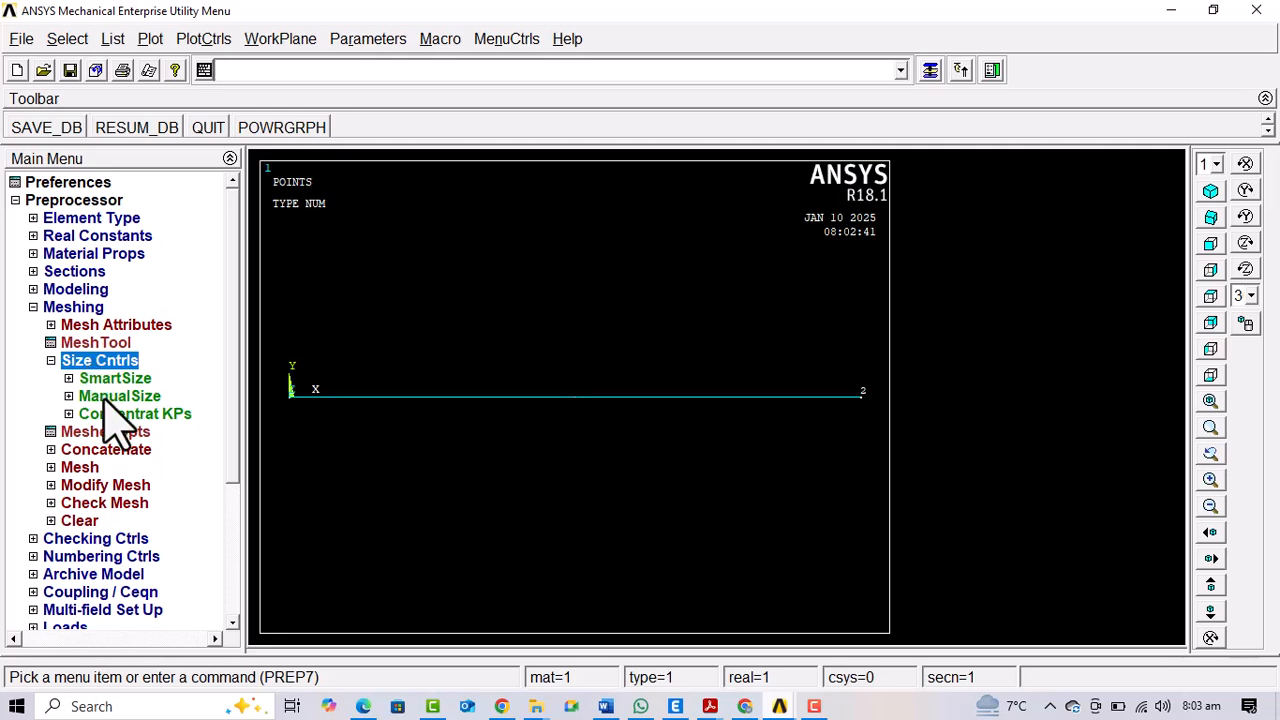
pyautogui.click(116, 398)
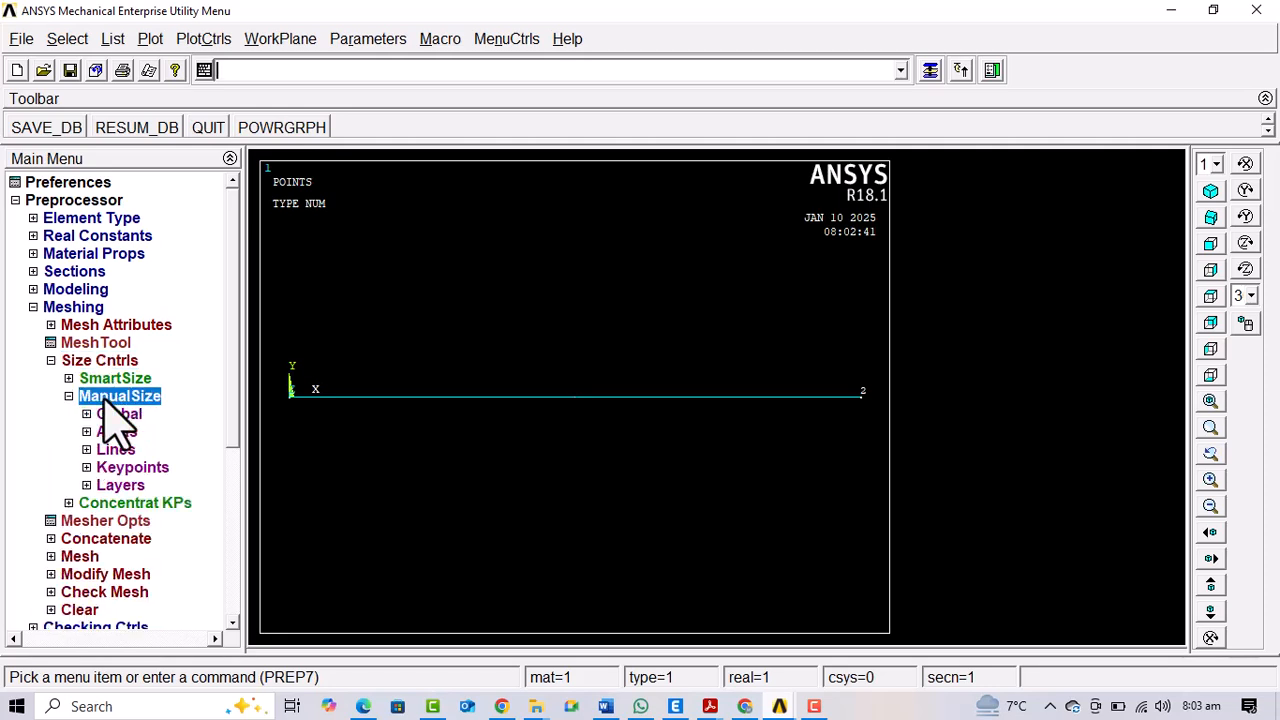
pyautogui.click(114, 452)
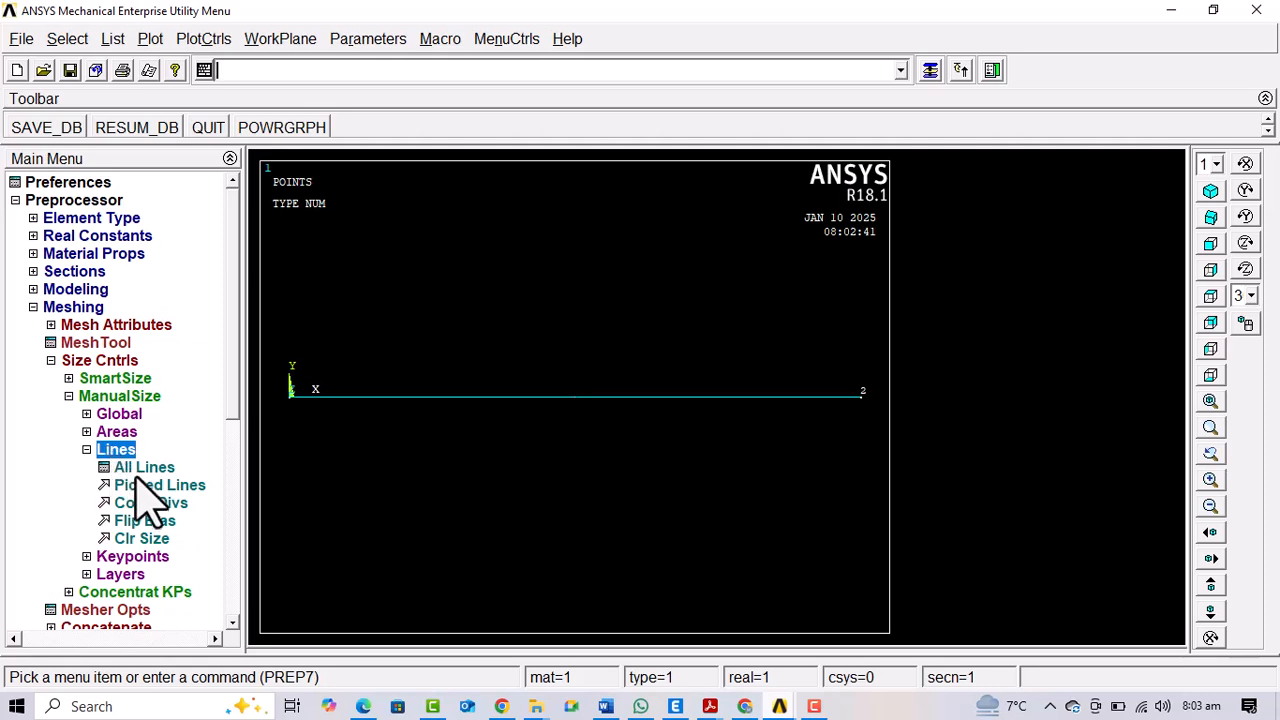
pyautogui.click(142, 487)
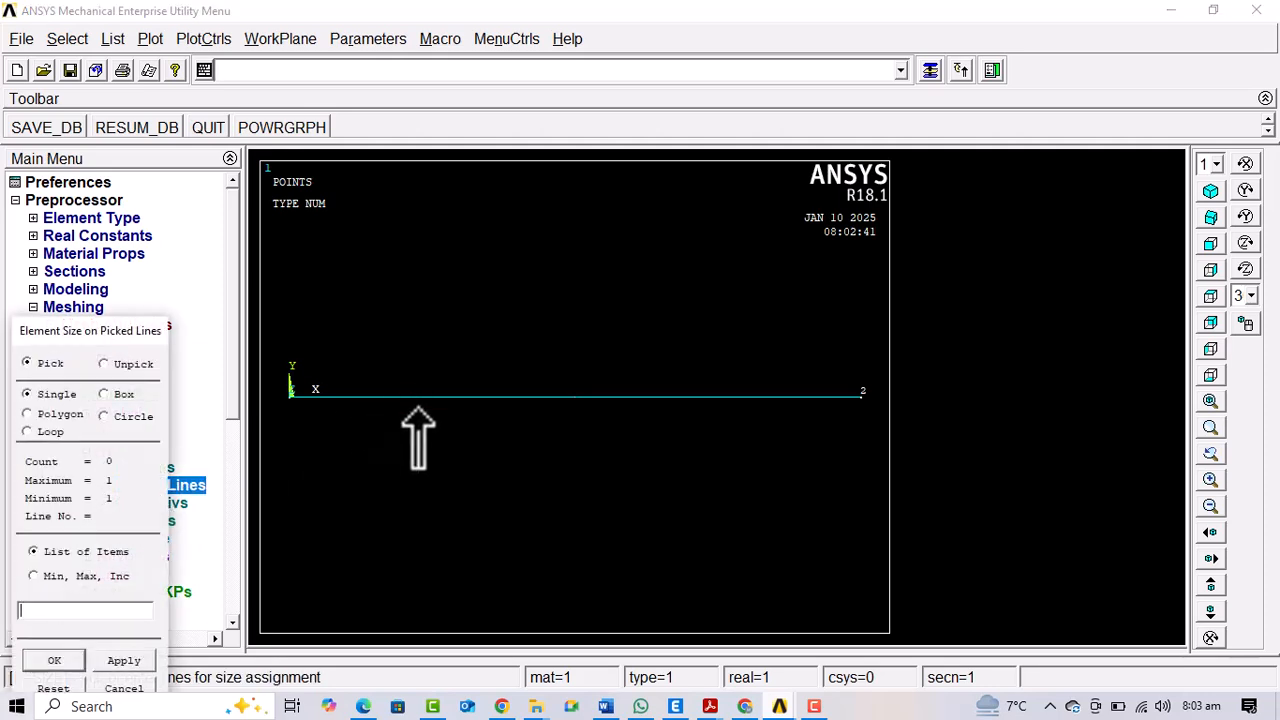
pyautogui.click(419, 399)
pyautogui.click(120, 660)
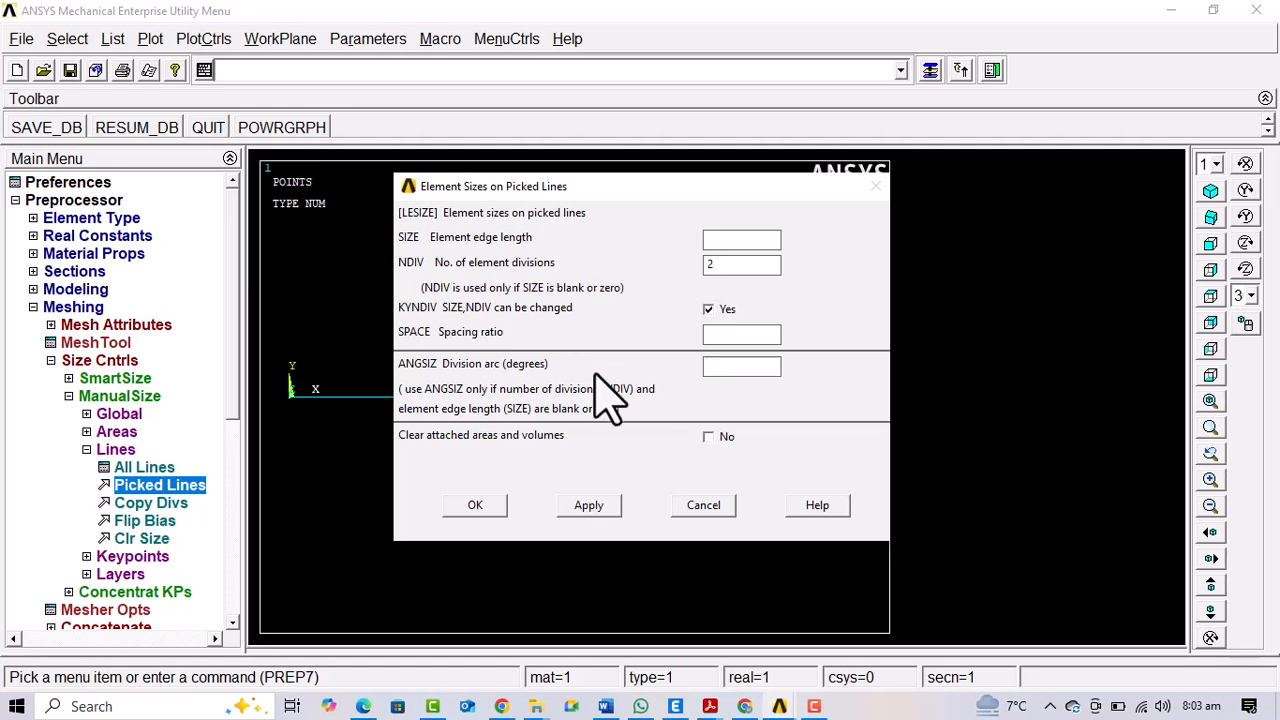
pyautogui.click(470, 505)
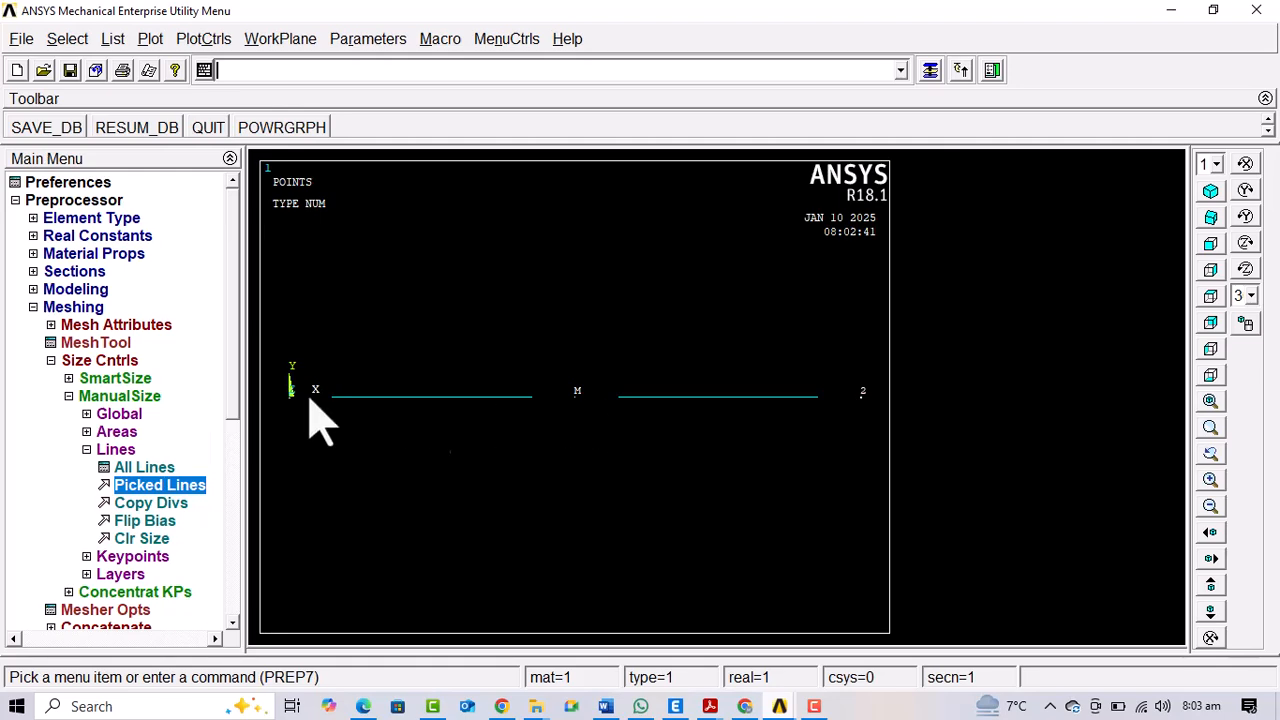
# Mesh the beam line with the MeshTool and plot the nodes
pyautogui.click(92, 342)
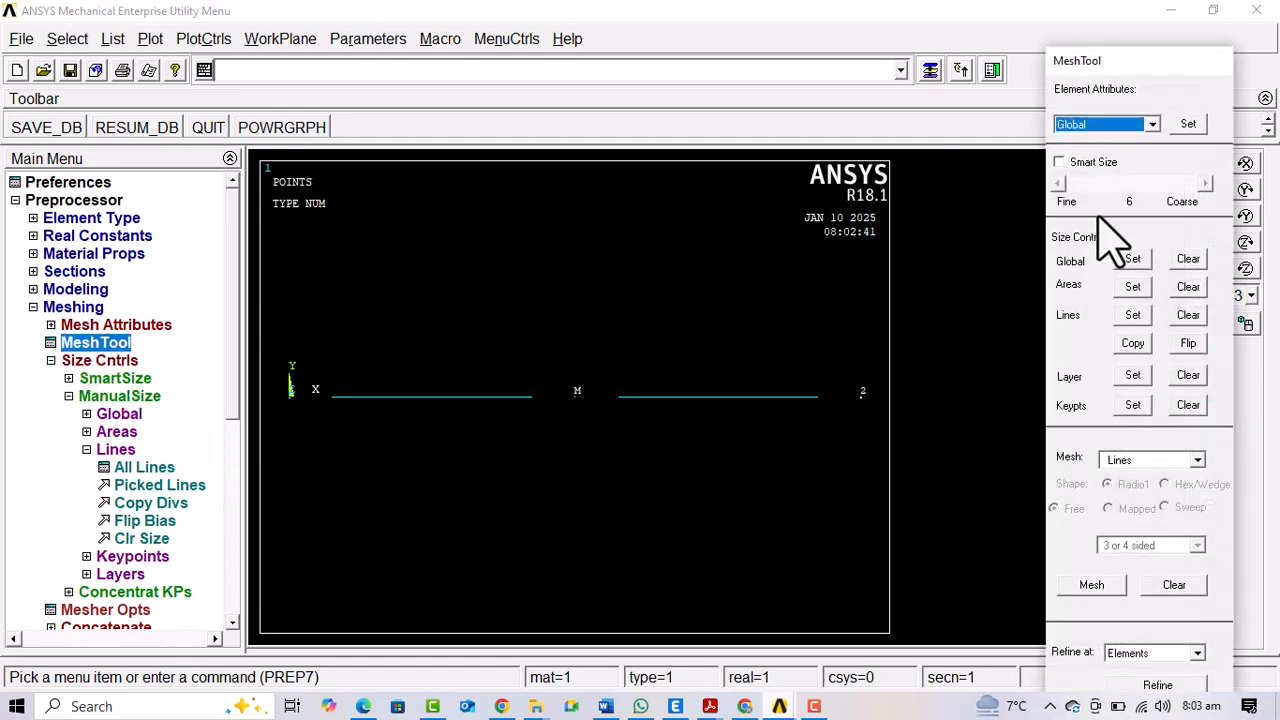
pyautogui.click(1082, 584)
pyautogui.click(368, 396)
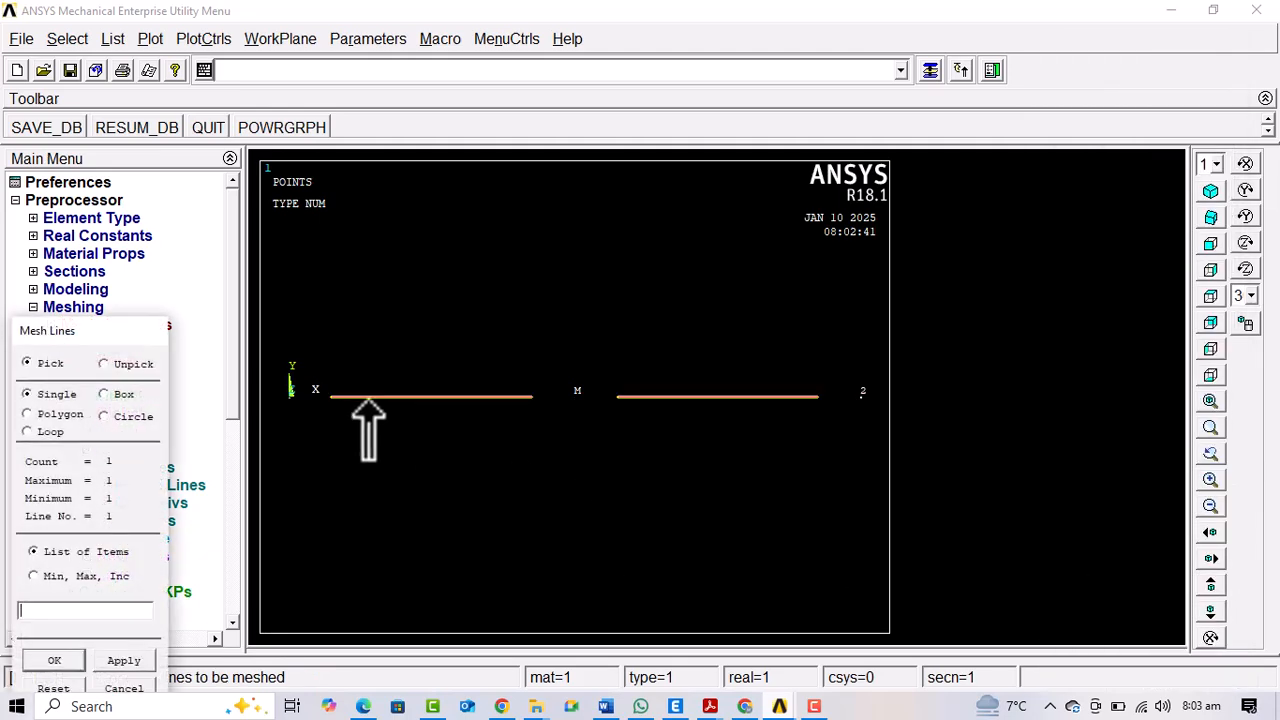
pyautogui.click(54, 660)
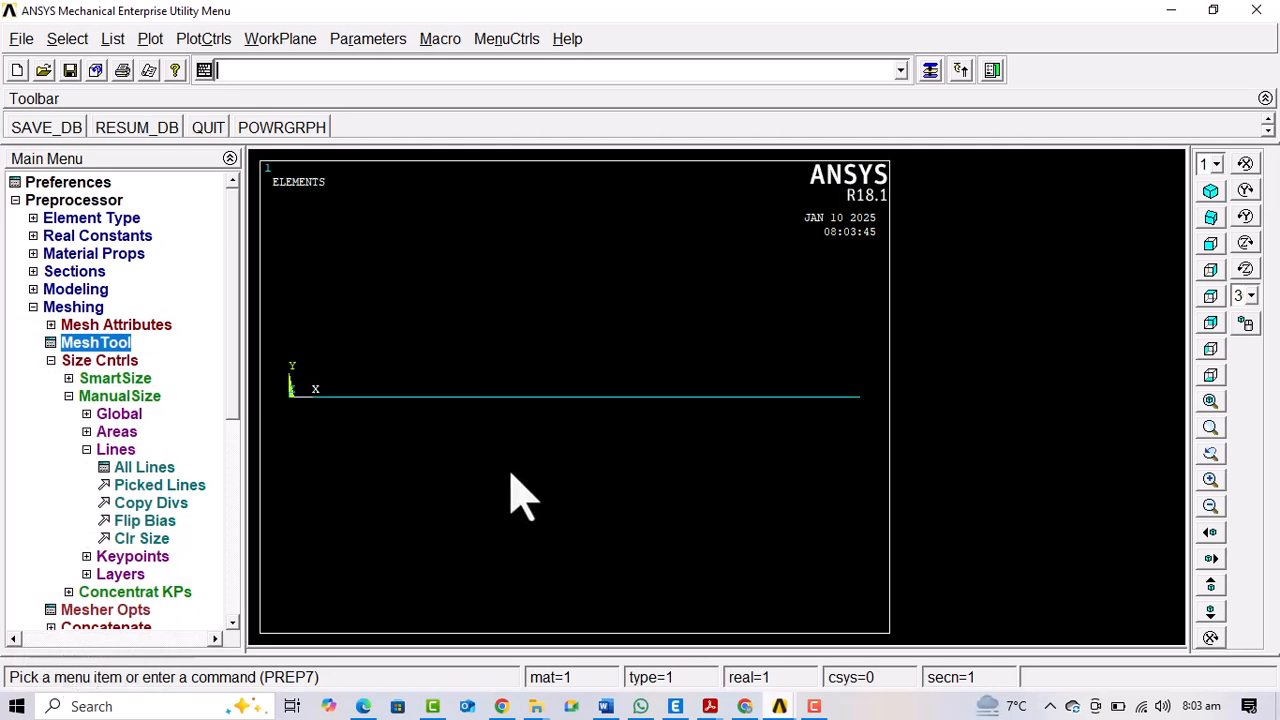
pyautogui.click(151, 39)
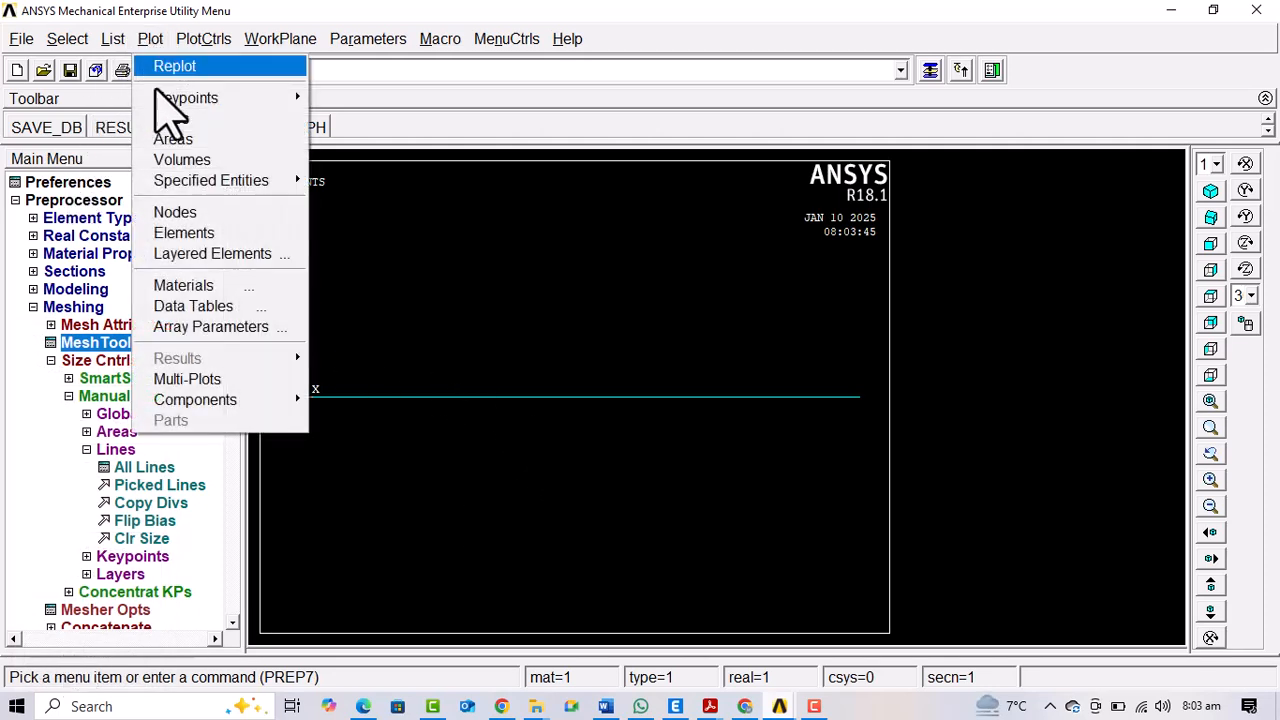
pyautogui.click(205, 215)
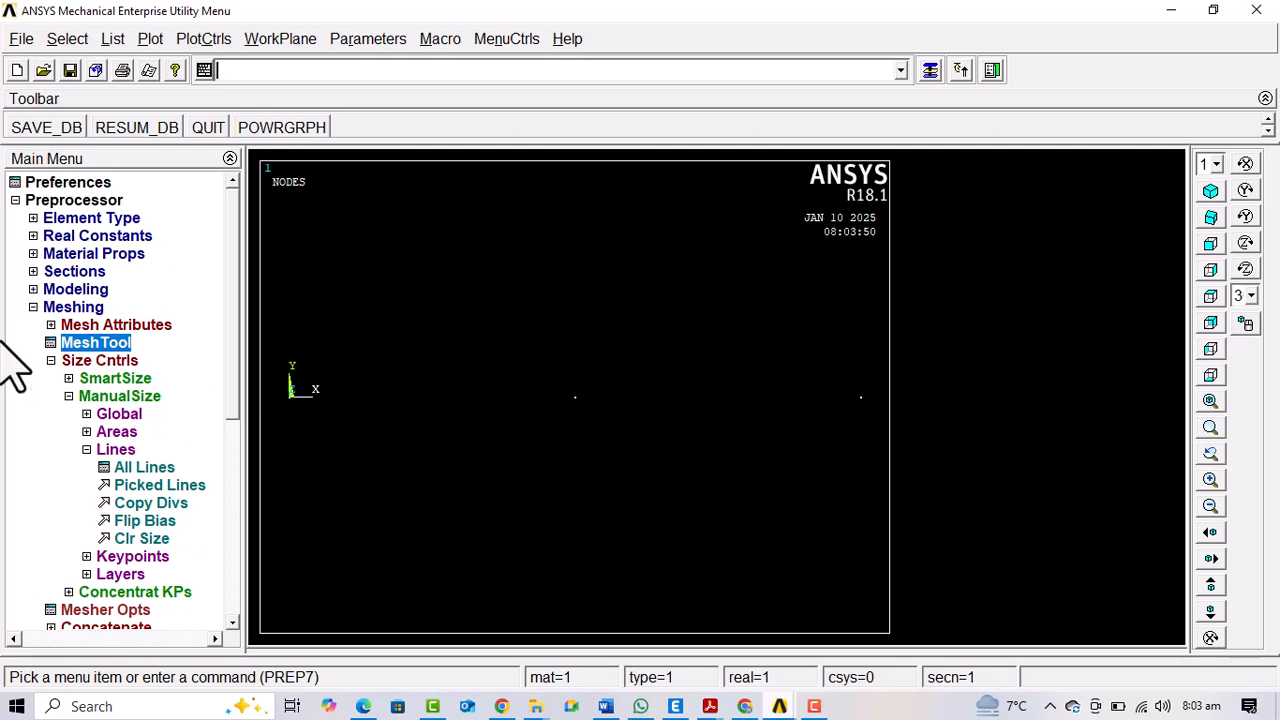
# Apply a structural force in direction FY with constant value 1 on the node at the origin
pyautogui.click(60, 305)
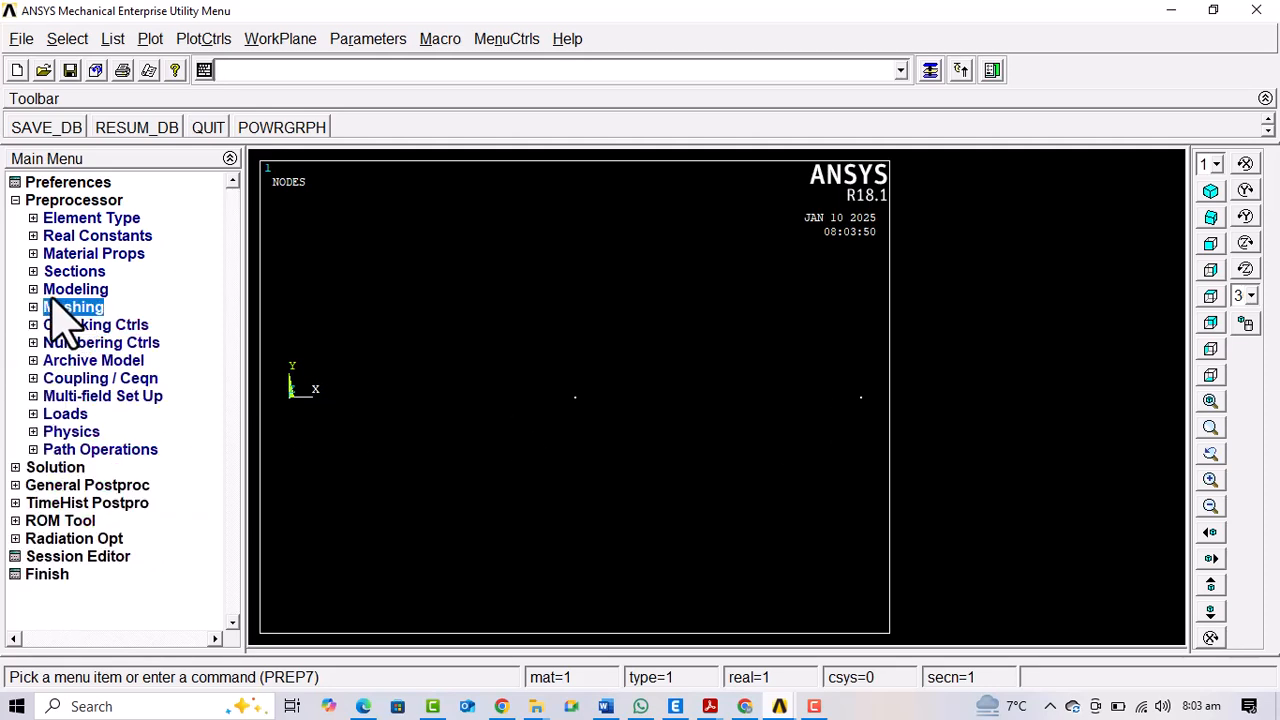
pyautogui.click(63, 414)
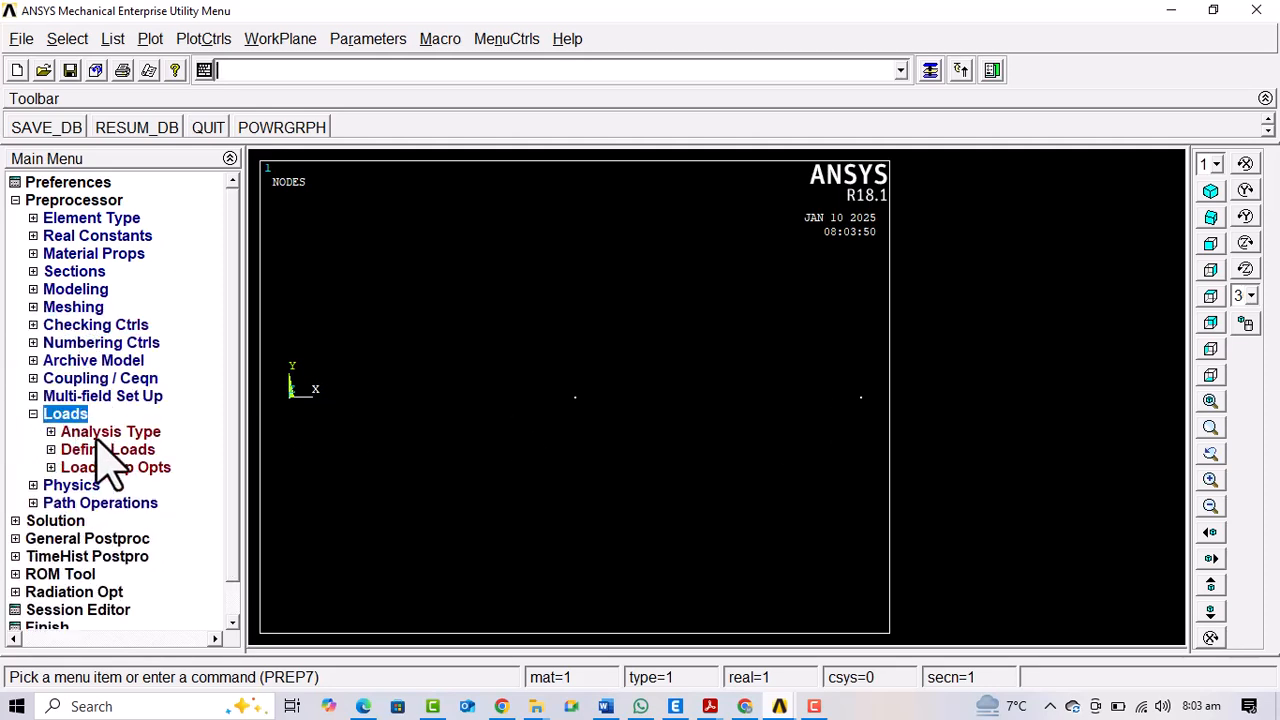
pyautogui.click(112, 450)
pyautogui.click(105, 485)
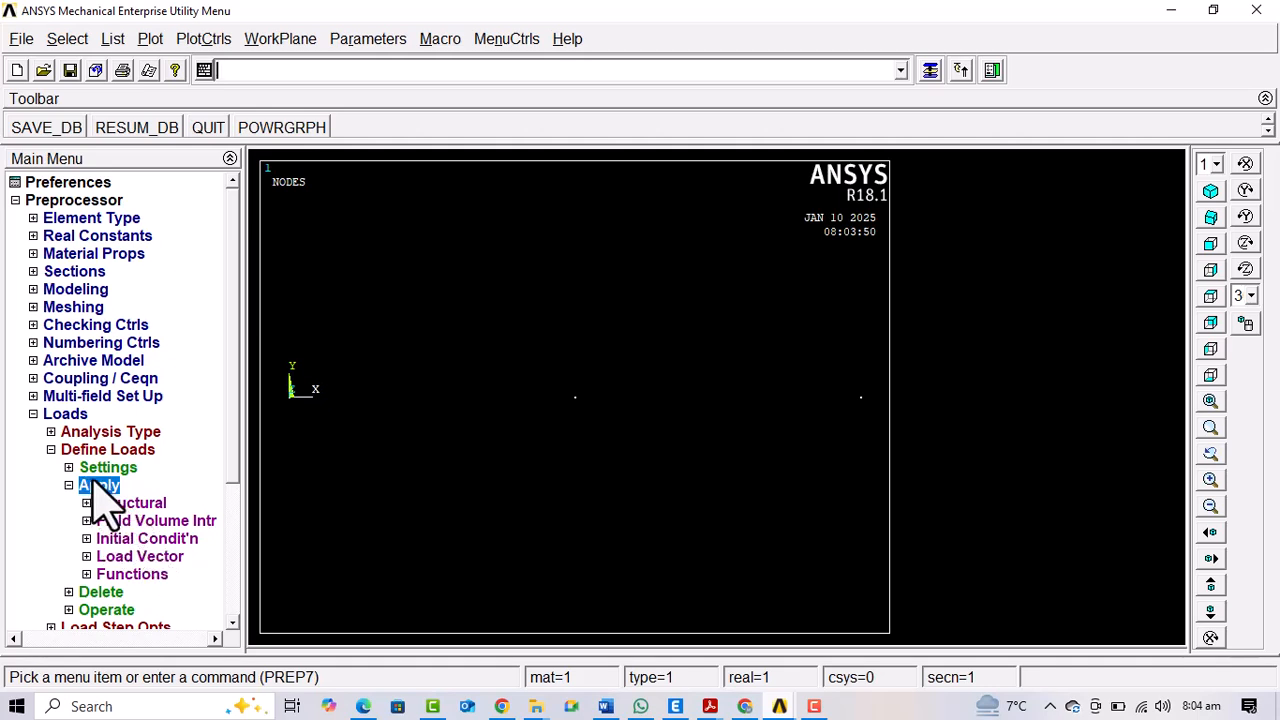
pyautogui.click(114, 503)
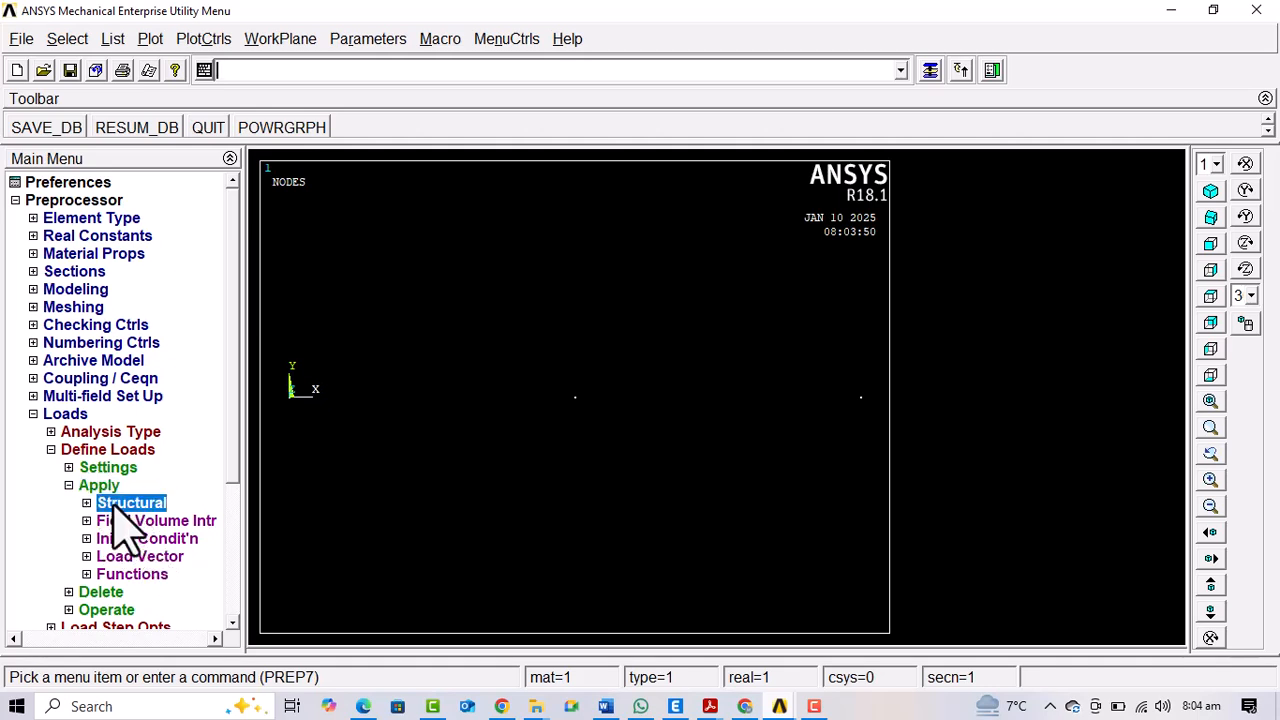
pyautogui.click(120, 537)
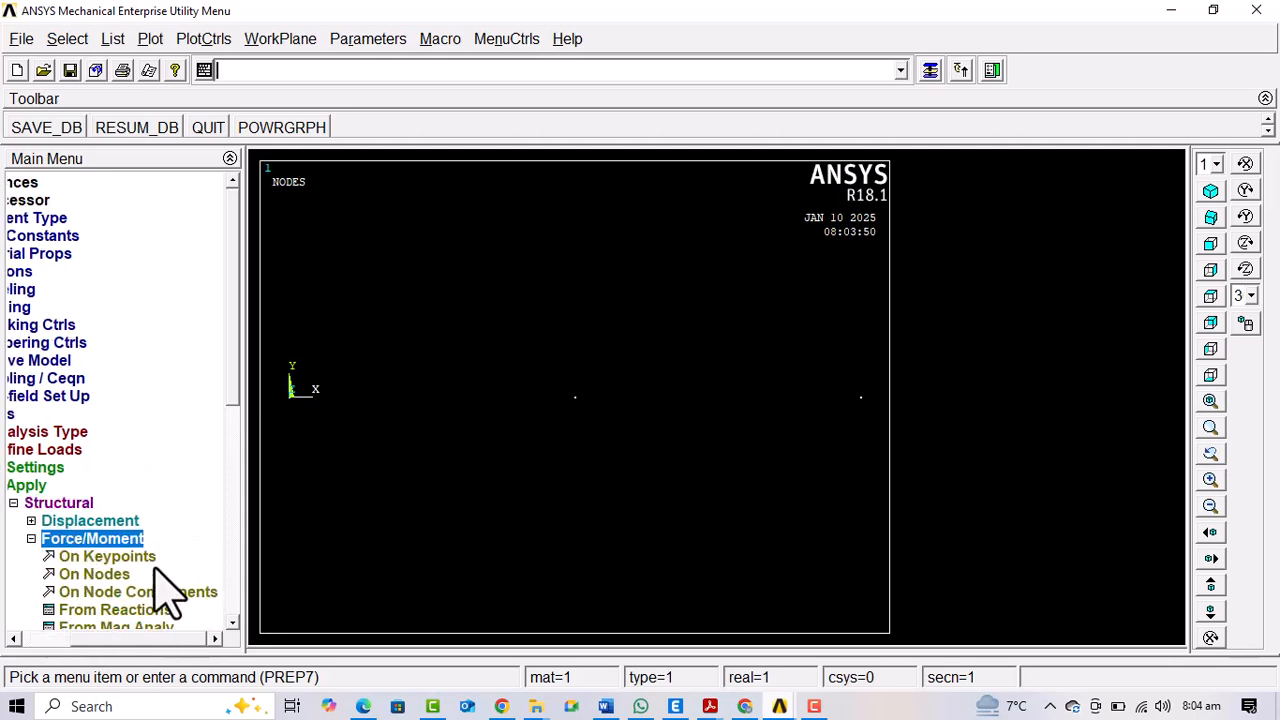
pyautogui.click(112, 575)
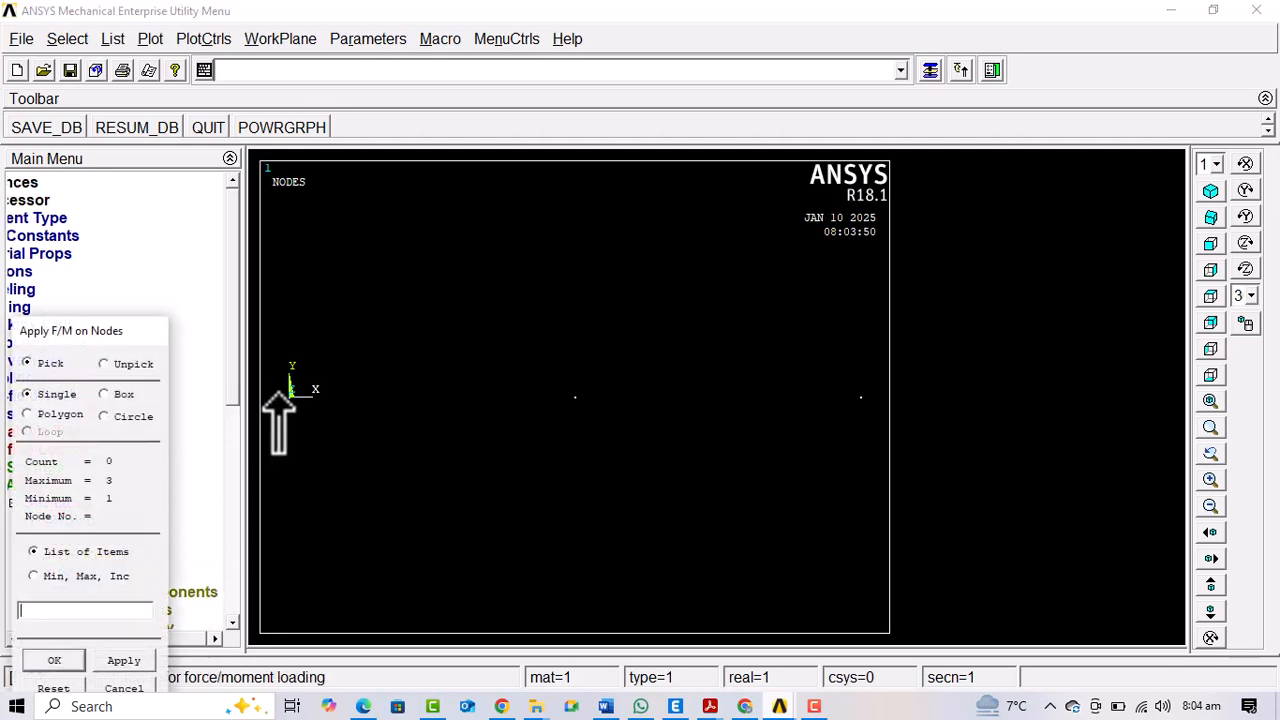
pyautogui.click(124, 660)
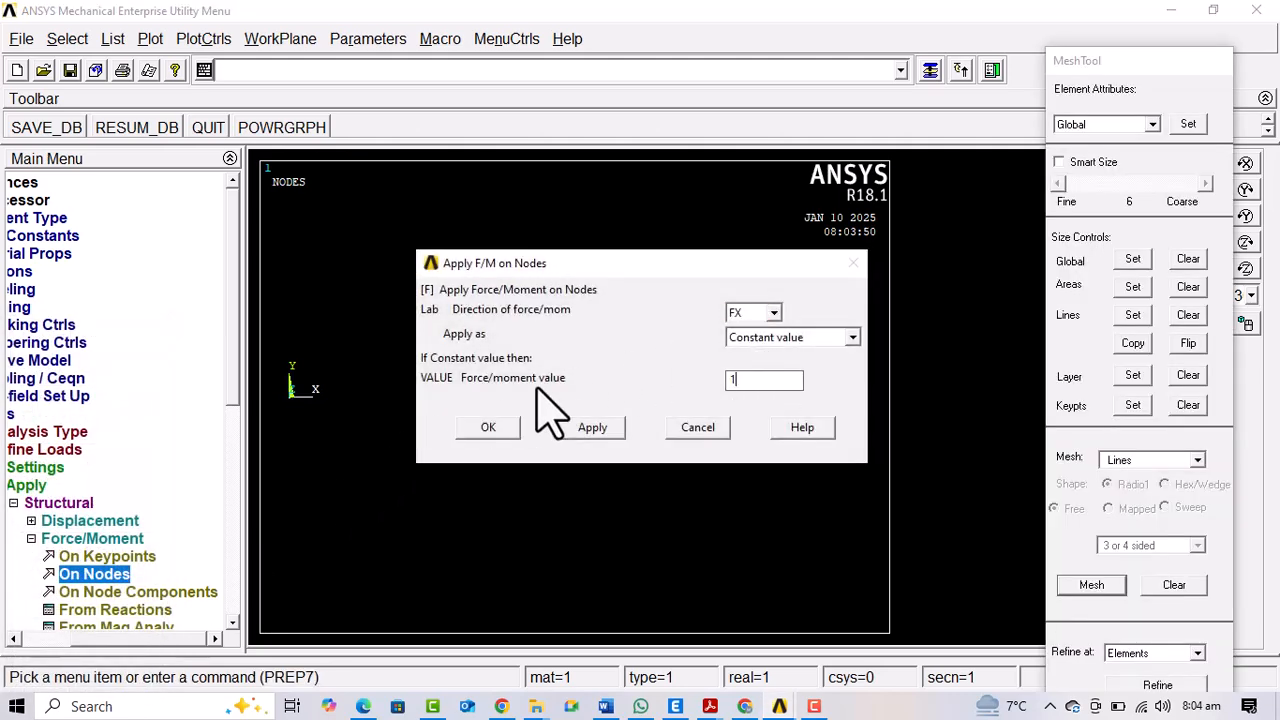
pyautogui.click(773, 313)
pyautogui.click(748, 346)
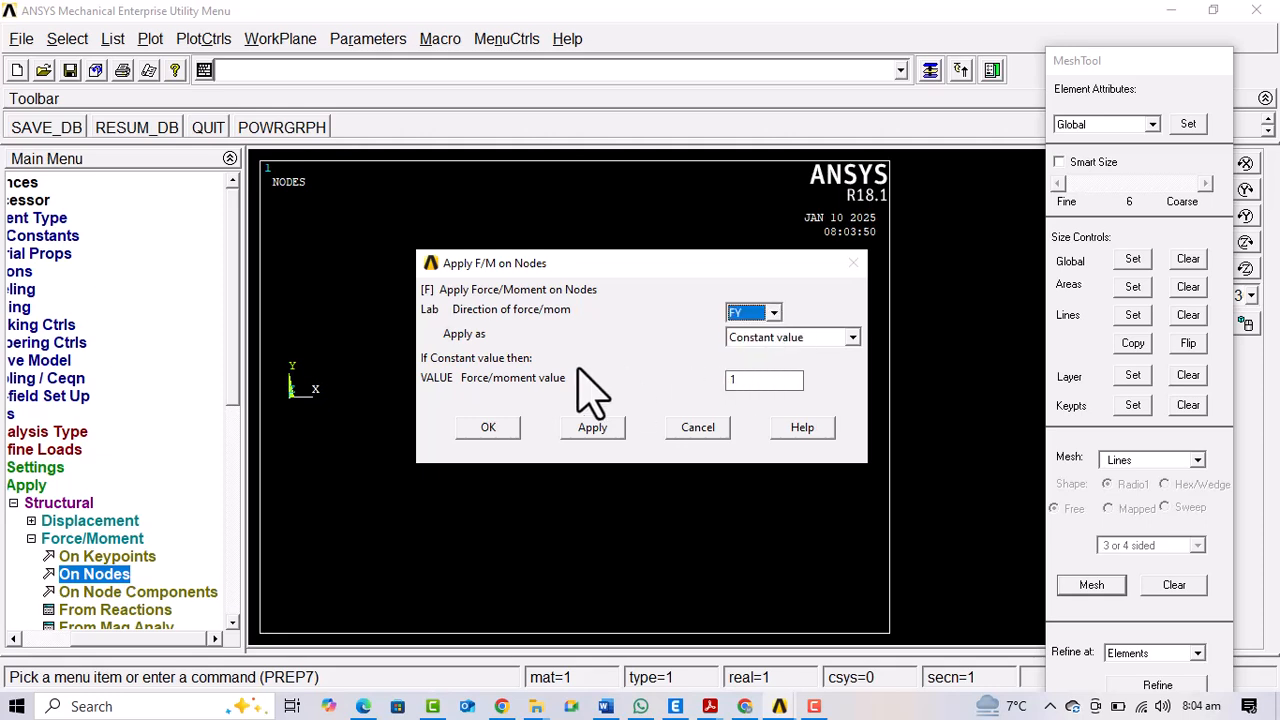
pyautogui.click(484, 427)
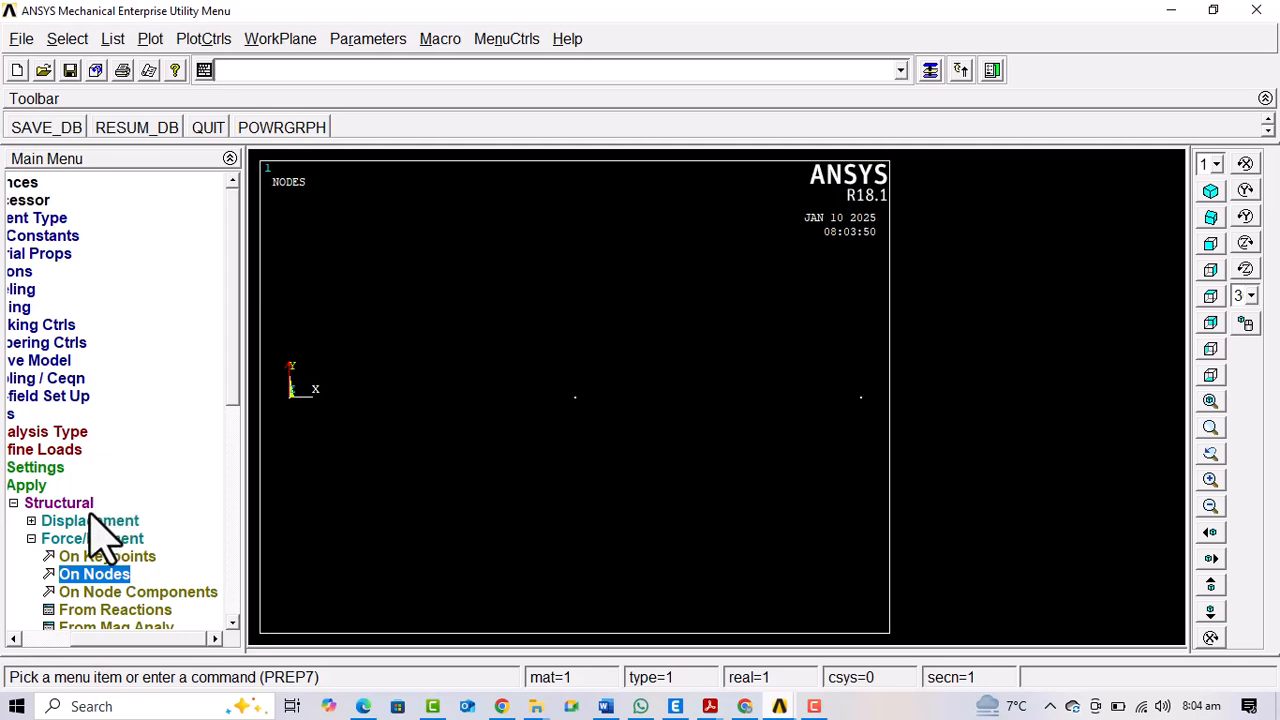
# Constrain all DOF on the node at the beam's far end from the origin with a constant displacement value of 0
pyautogui.click(58, 539)
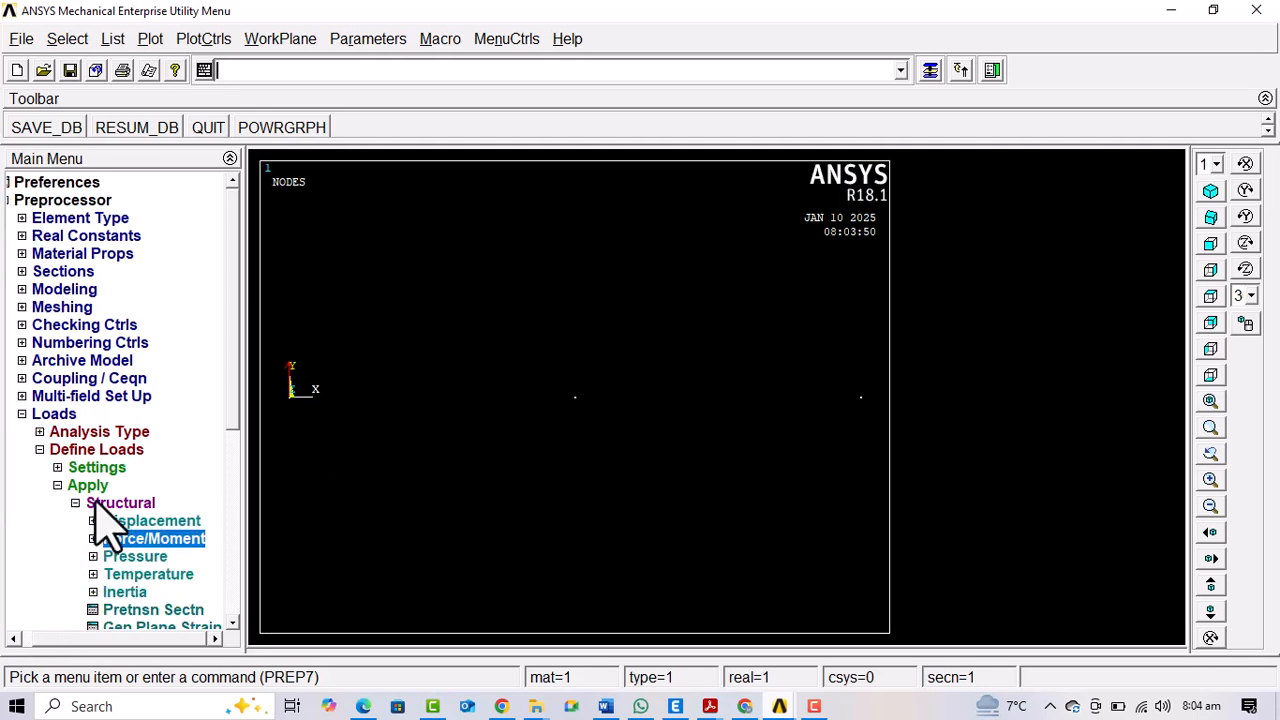
pyautogui.click(131, 504)
pyautogui.click(140, 505)
pyautogui.click(146, 519)
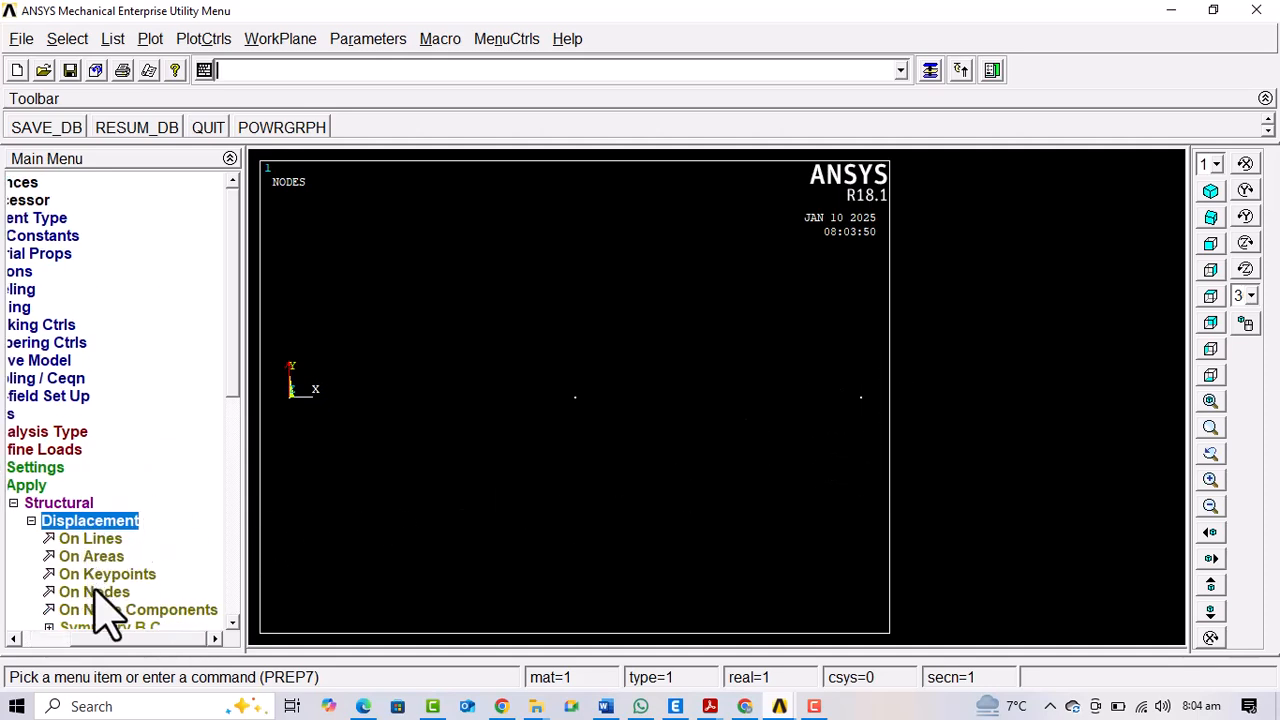
pyautogui.click(95, 590)
pyautogui.click(860, 397)
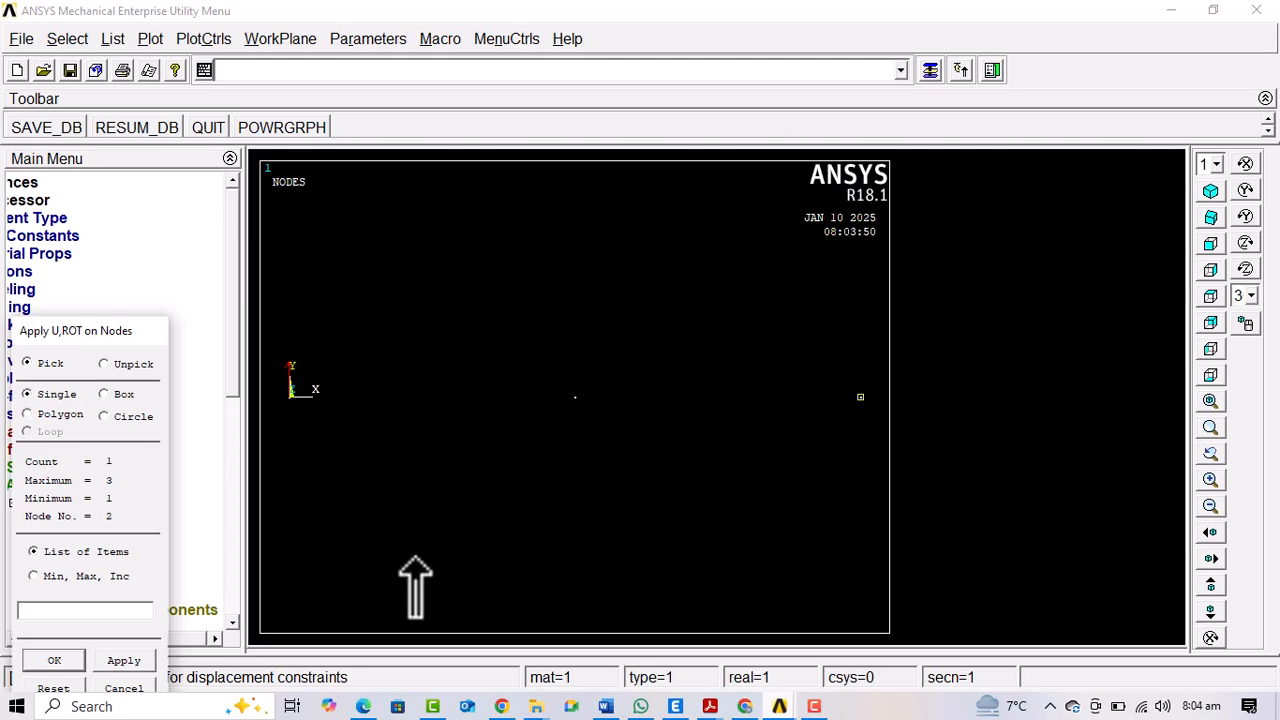
pyautogui.click(54, 660)
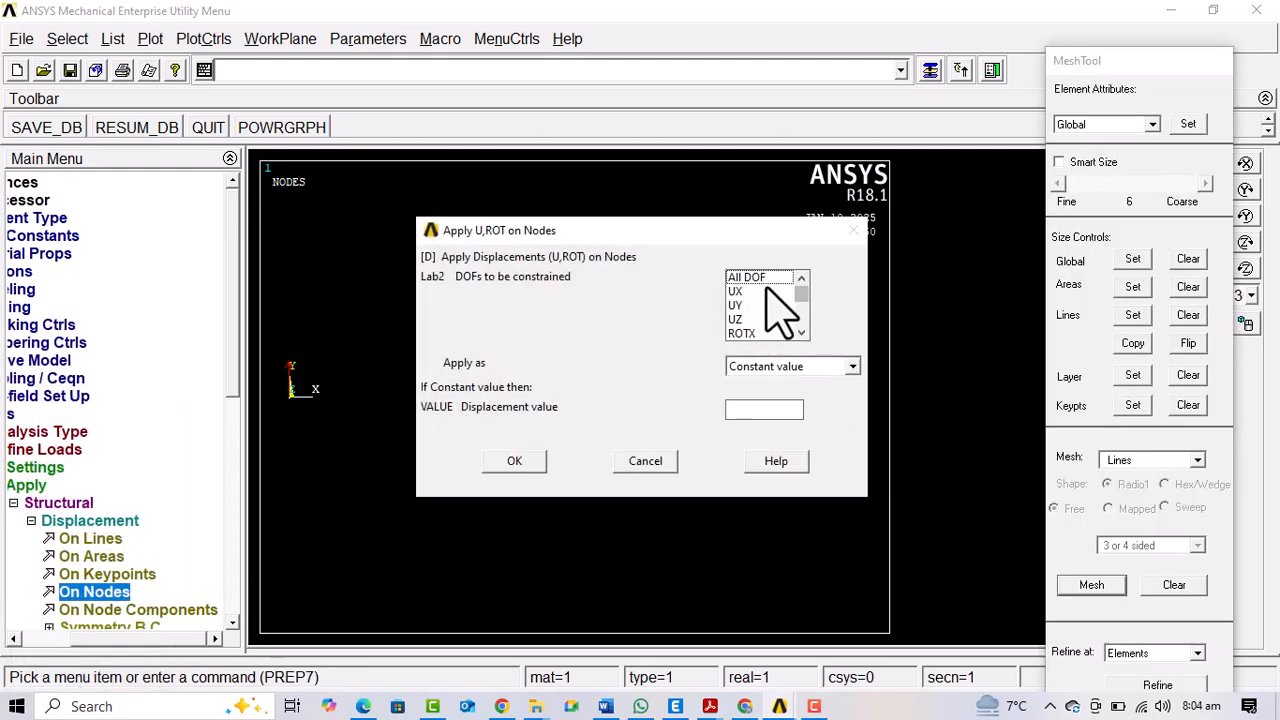
pyautogui.click(755, 279)
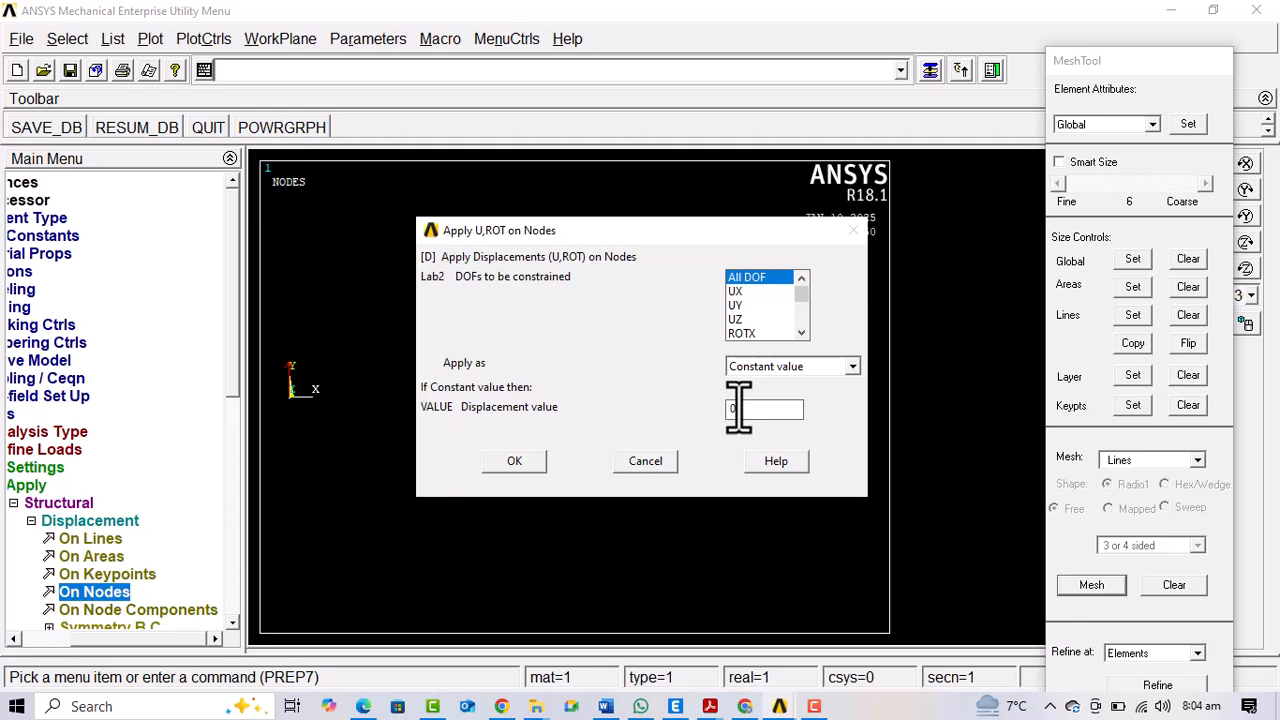
pyautogui.click(512, 460)
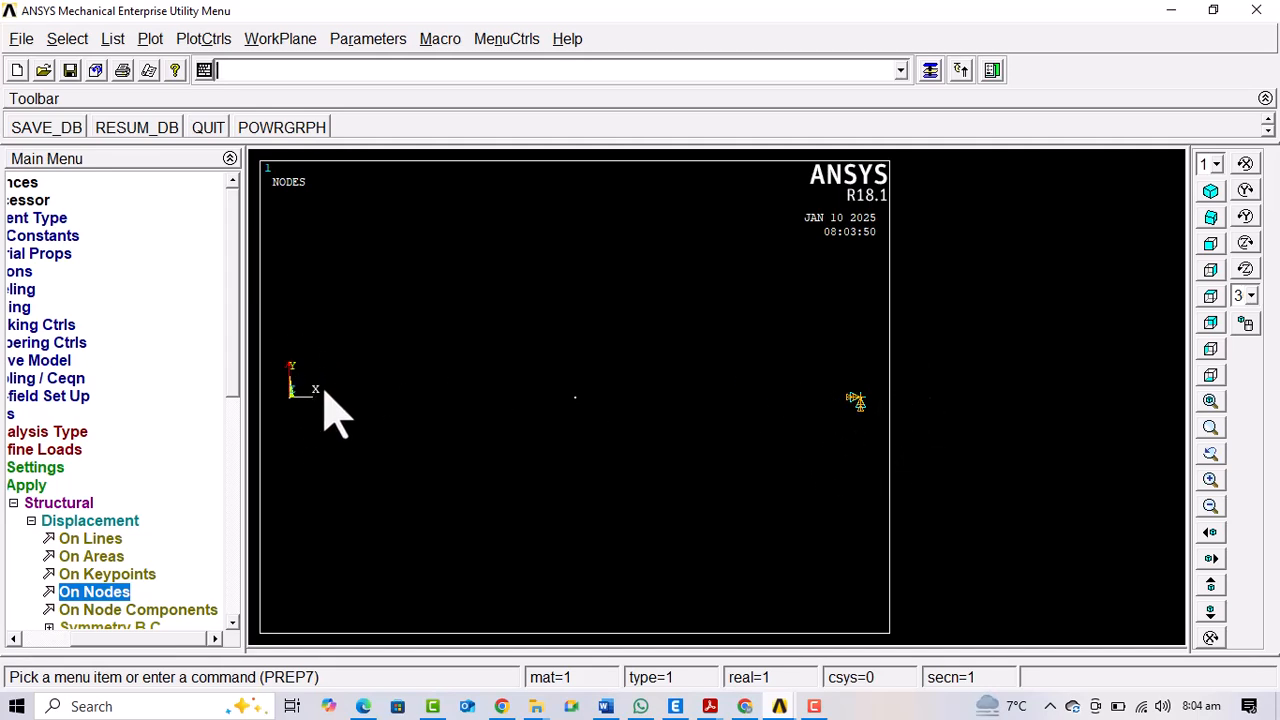
# Solve the current load step and dismiss the solution status information
pyautogui.click(31, 520)
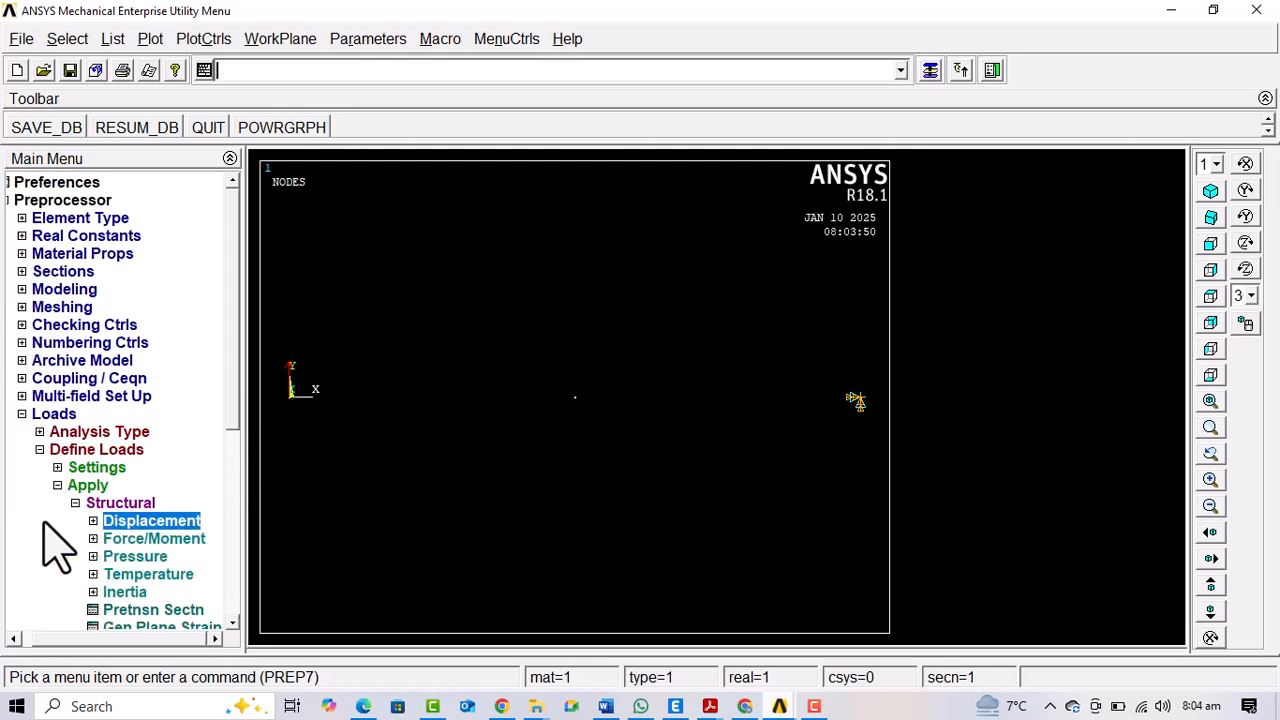
pyautogui.click(90, 504)
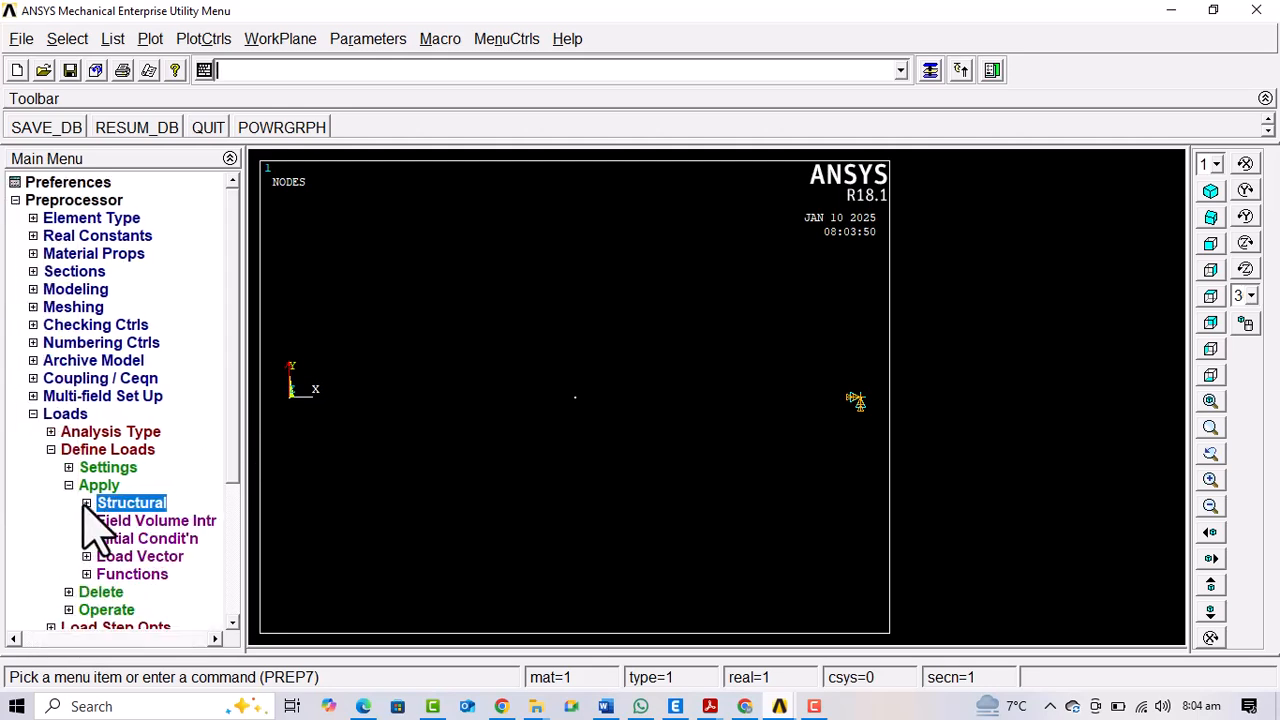
pyautogui.click(84, 452)
pyautogui.click(65, 414)
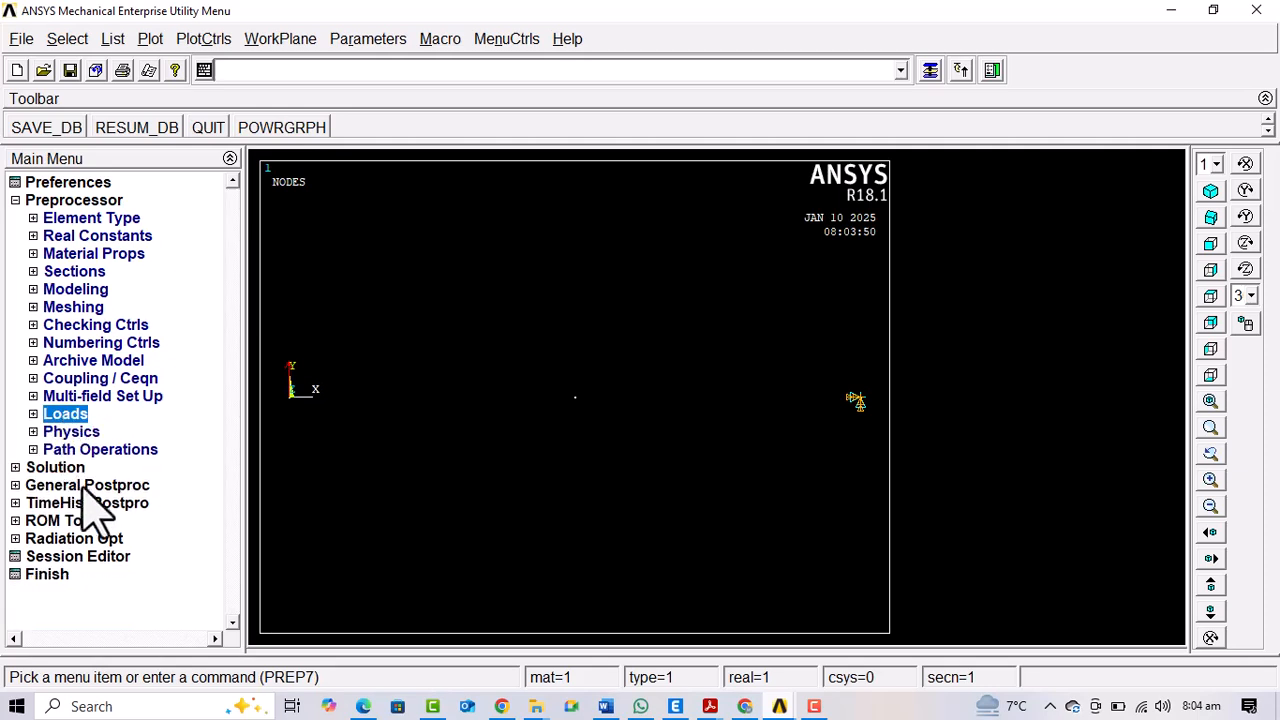
pyautogui.click(55, 468)
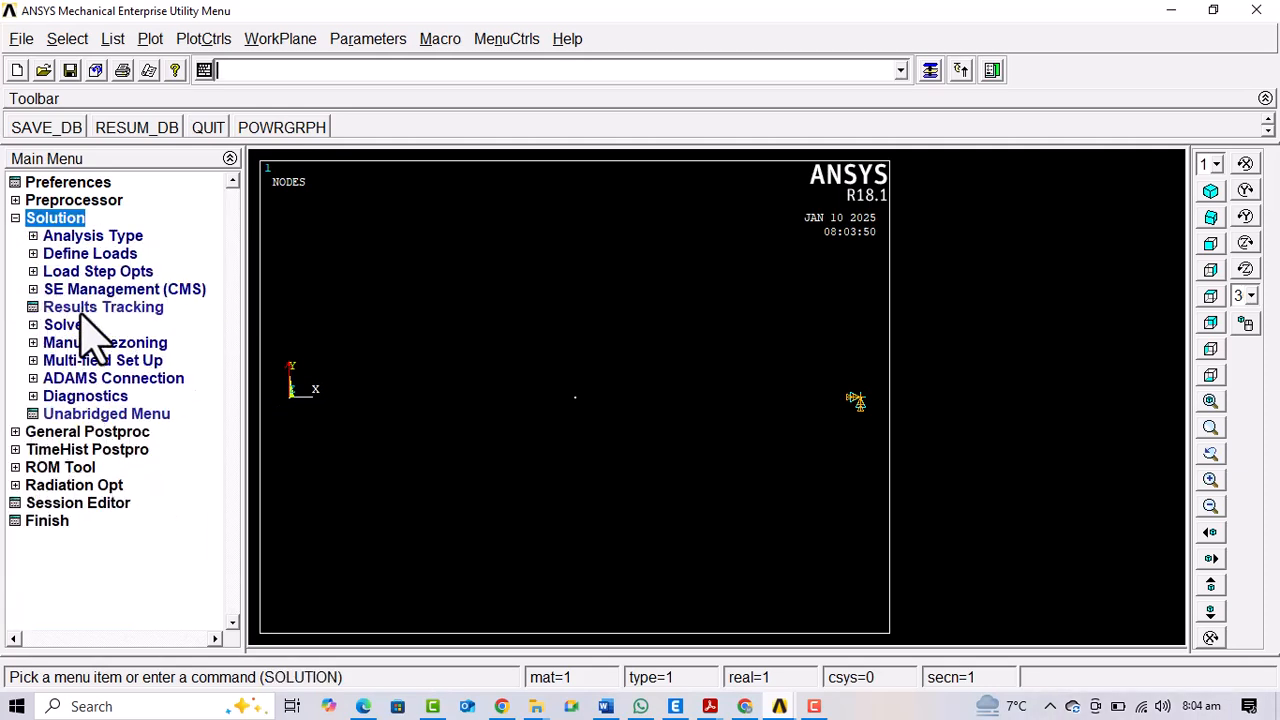
pyautogui.click(70, 324)
pyautogui.click(99, 343)
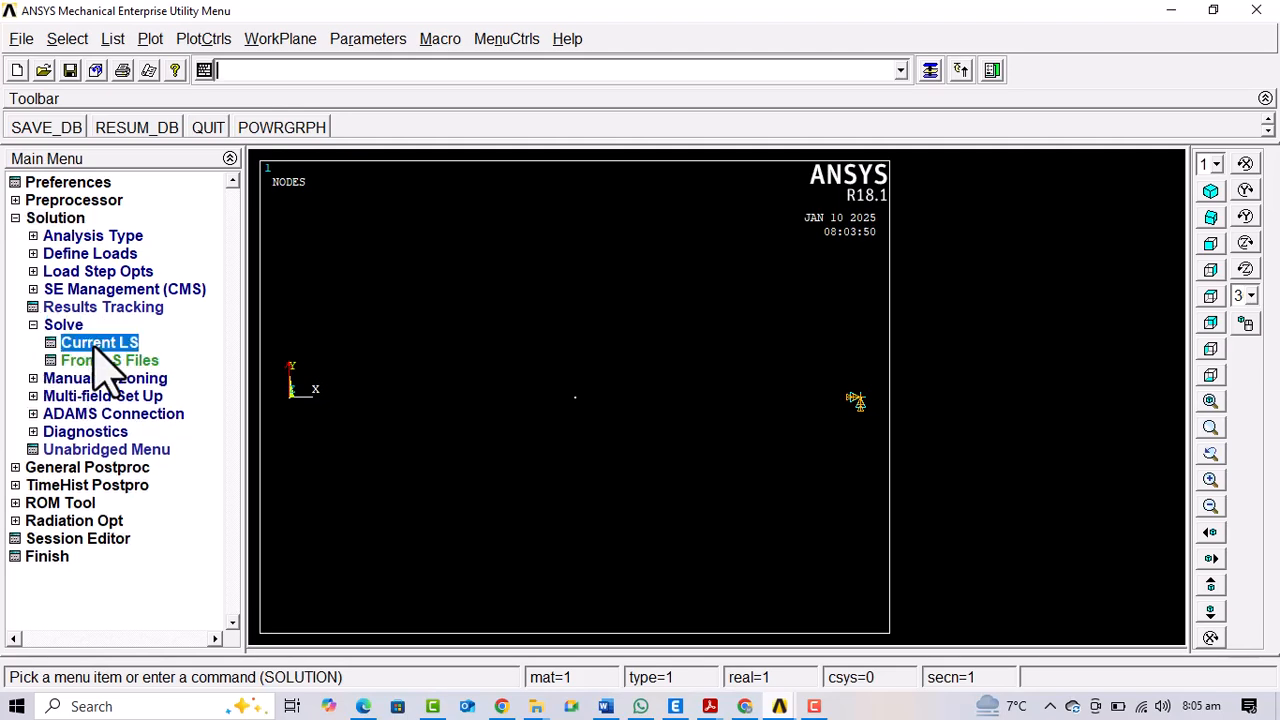
pyautogui.click(921, 195)
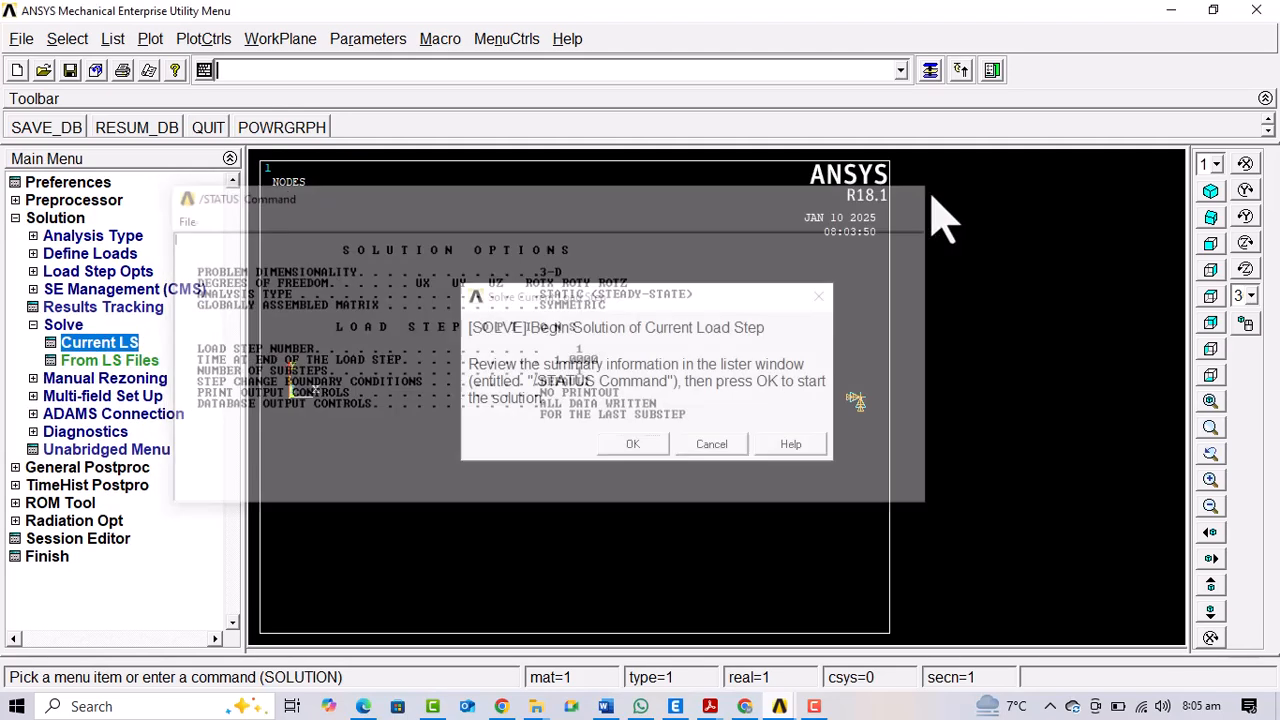
pyautogui.click(634, 448)
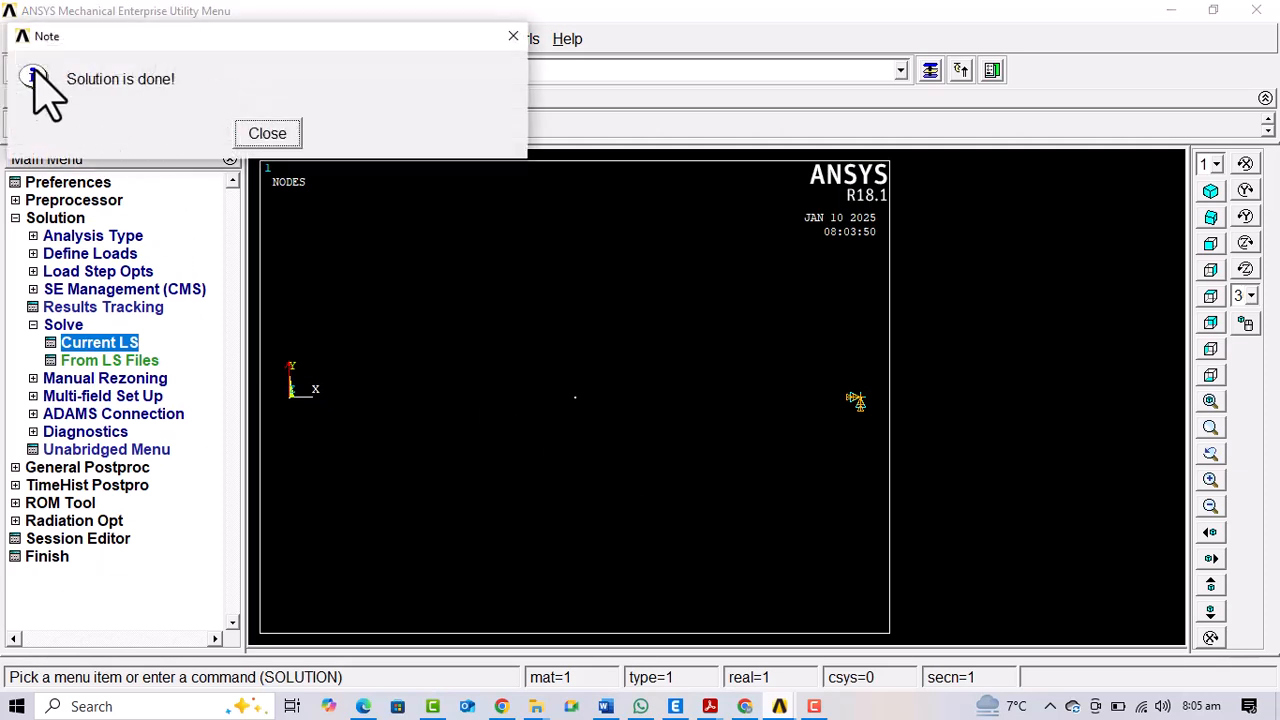
pyautogui.click(269, 134)
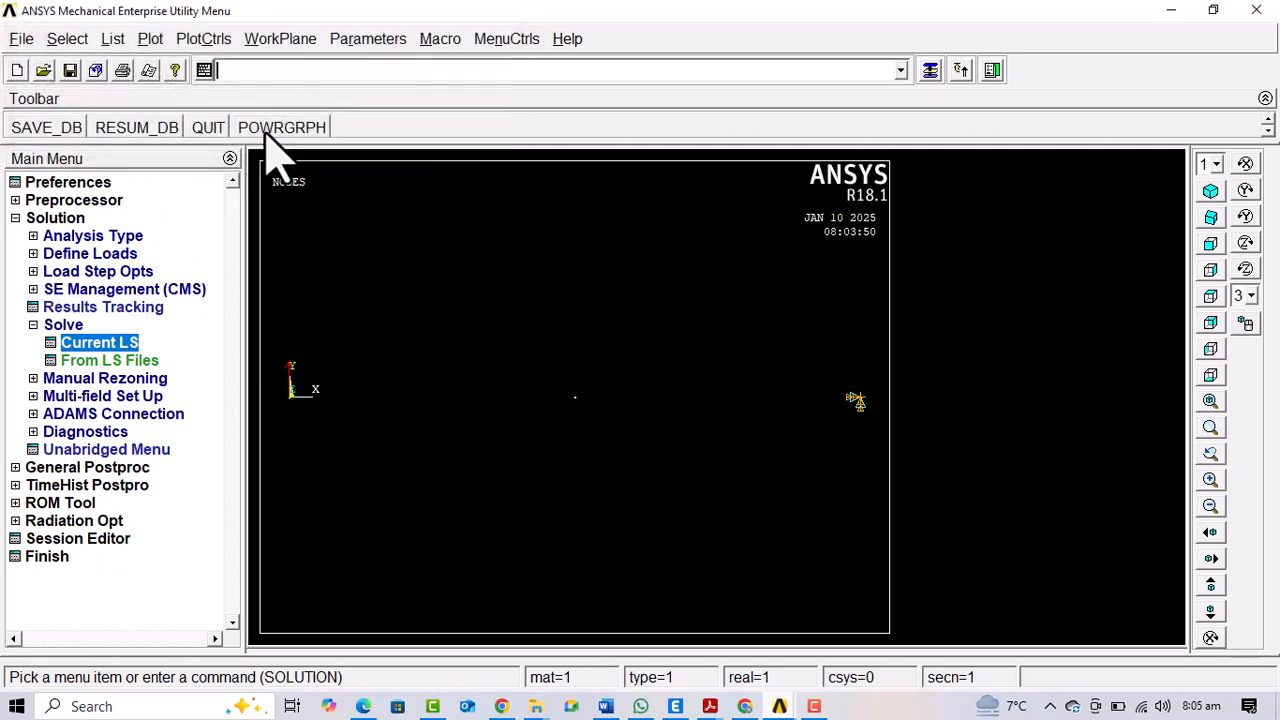
# Plot the deformed shape of the beam together with its undeformed shape
pyautogui.click(60, 326)
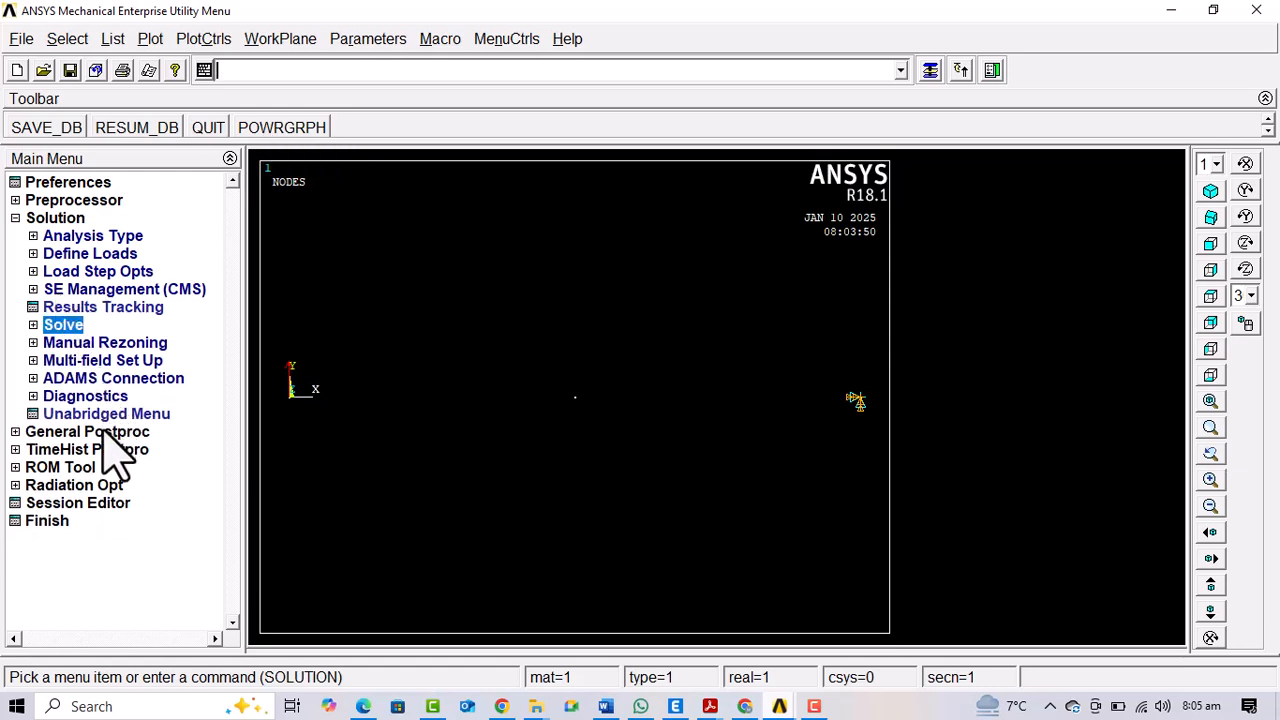
pyautogui.click(90, 433)
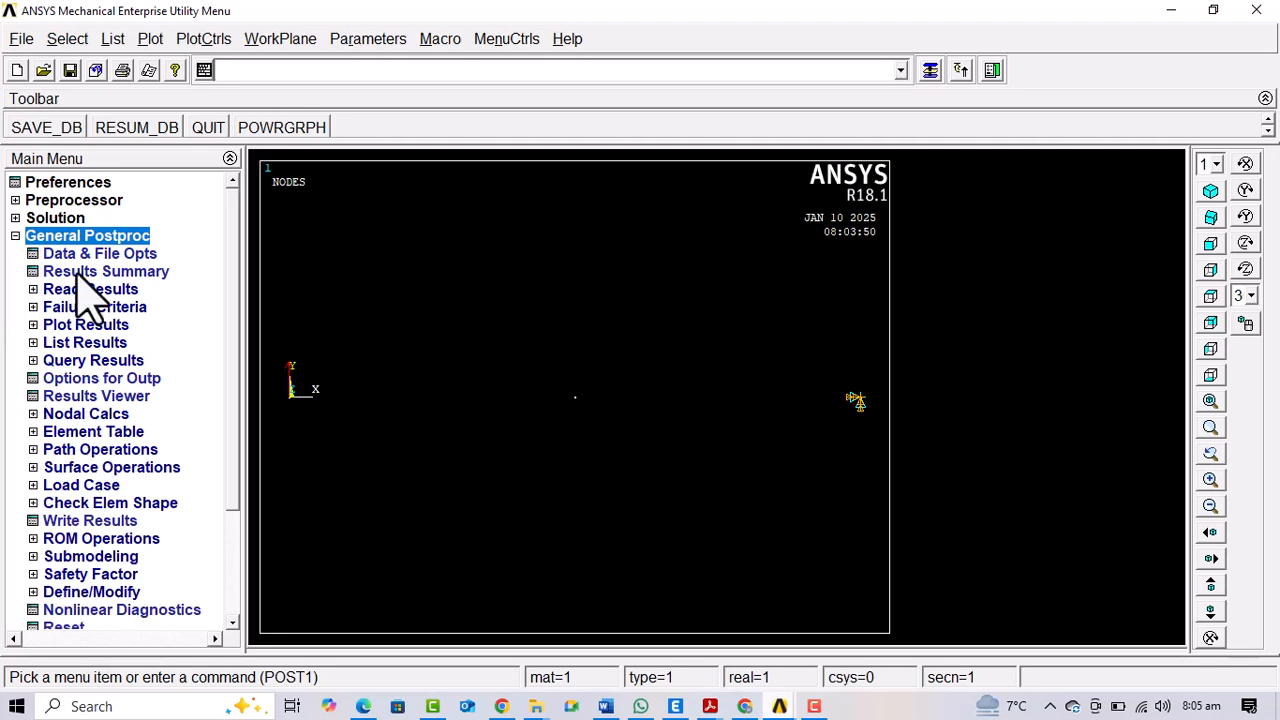
pyautogui.click(152, 42)
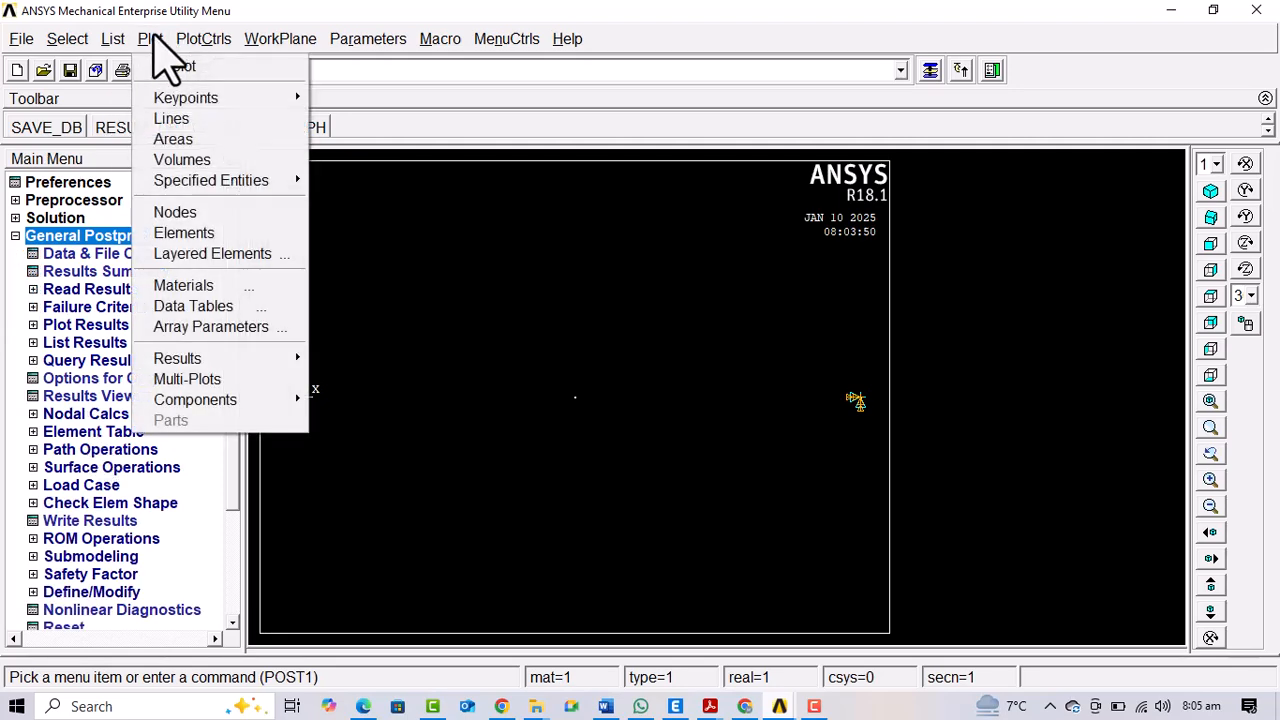
pyautogui.moveTo(297, 355)
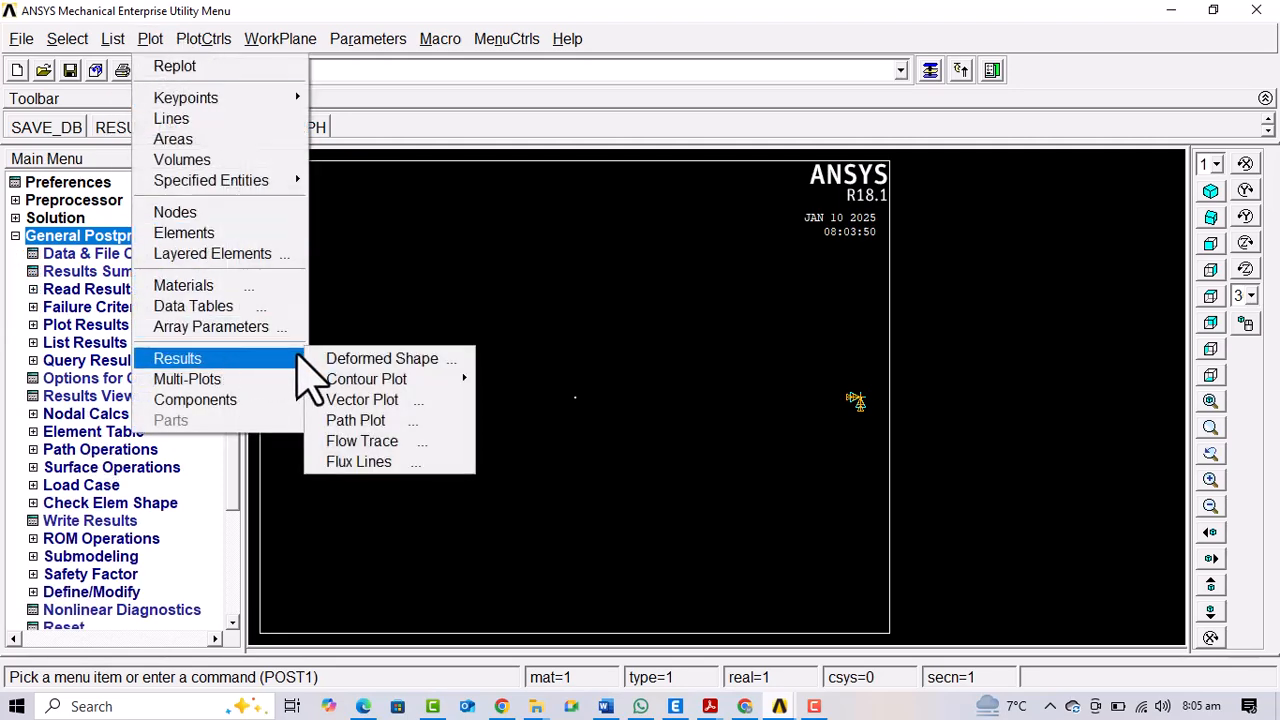
pyautogui.click(340, 360)
pyautogui.click(775, 351)
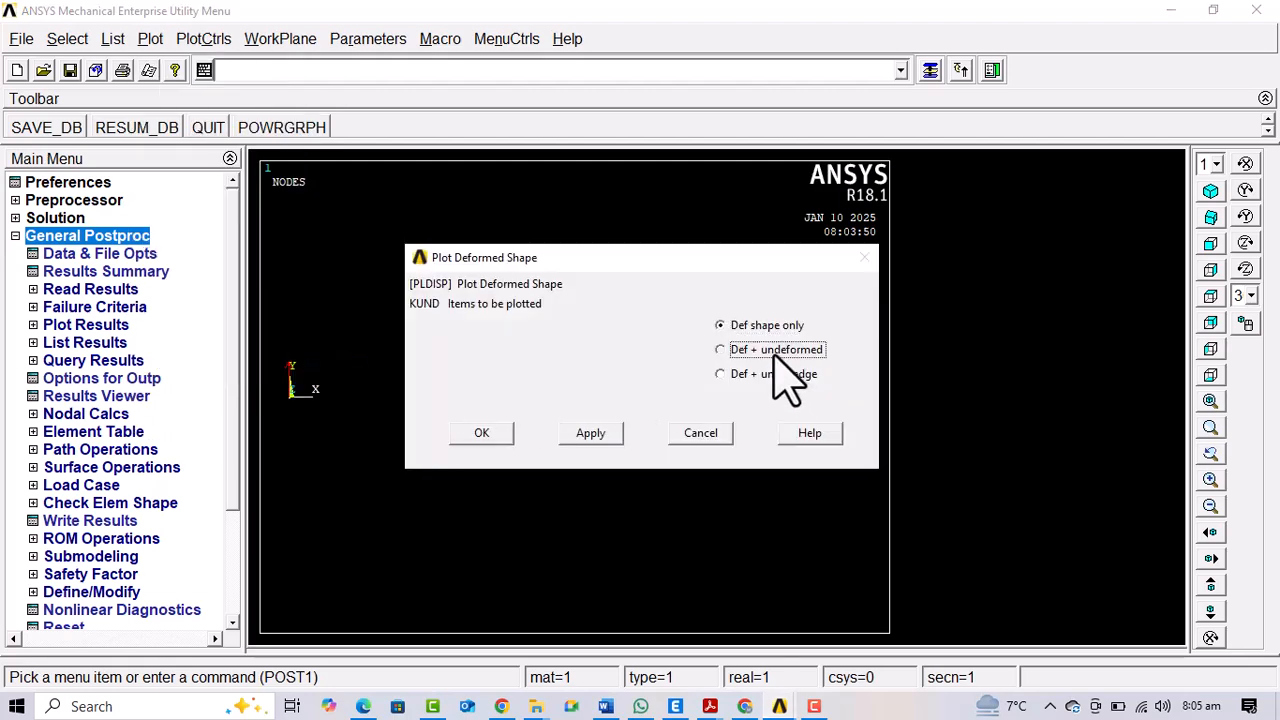
pyautogui.click(572, 435)
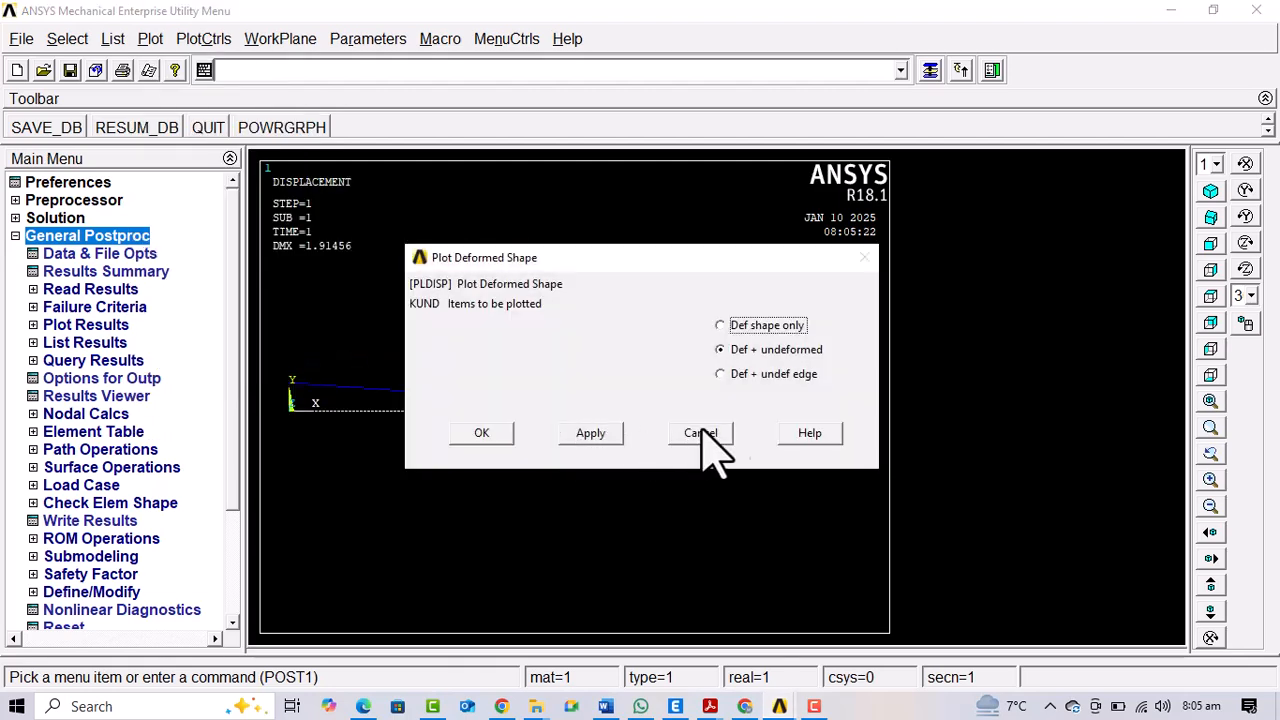
pyautogui.click(482, 434)
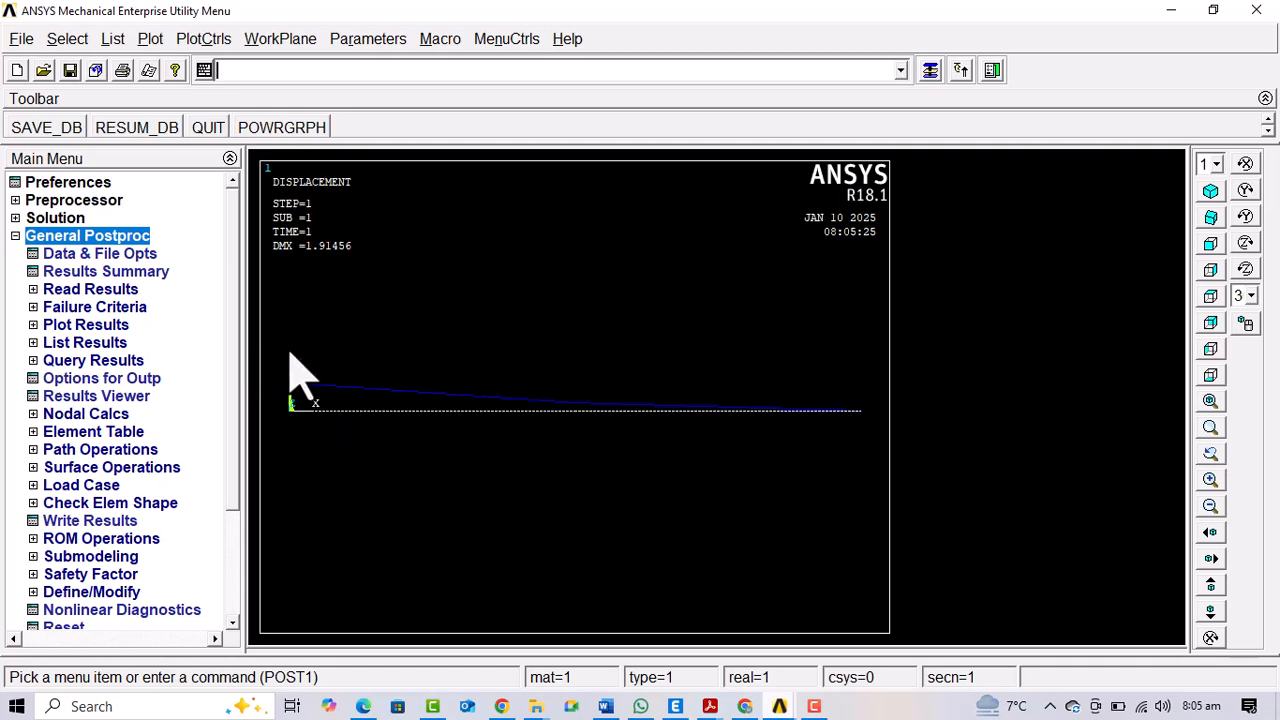
# List the nodal DOF solution for the X-component of displacement, then close the listing
pyautogui.click(16, 236)
pyautogui.click(16, 236)
pyautogui.click(75, 344)
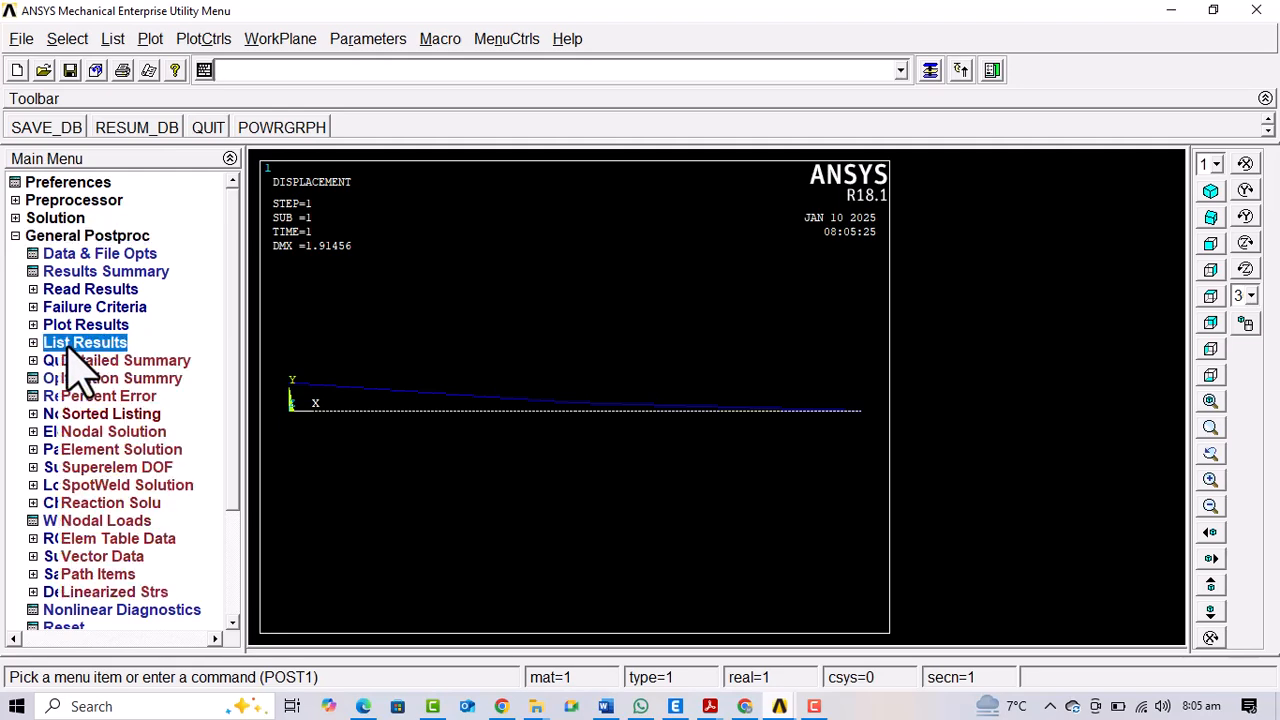
pyautogui.click(110, 434)
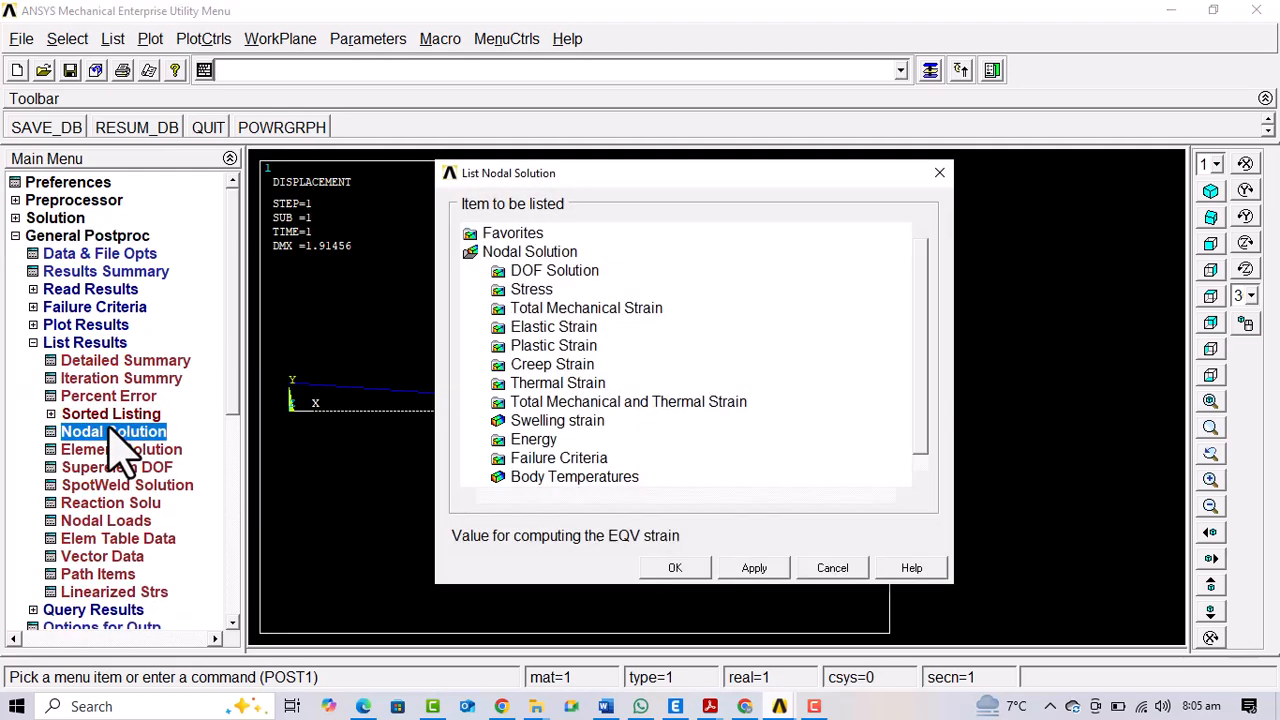
pyautogui.click(553, 272)
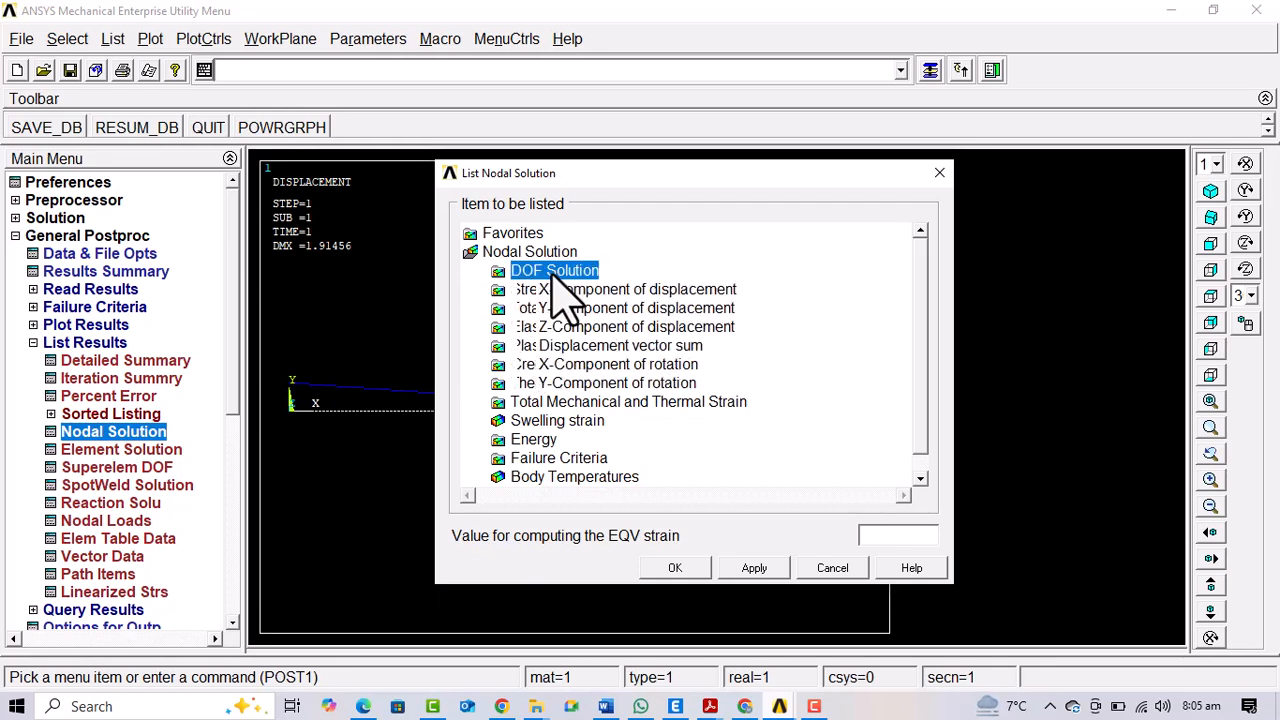
pyautogui.click(618, 292)
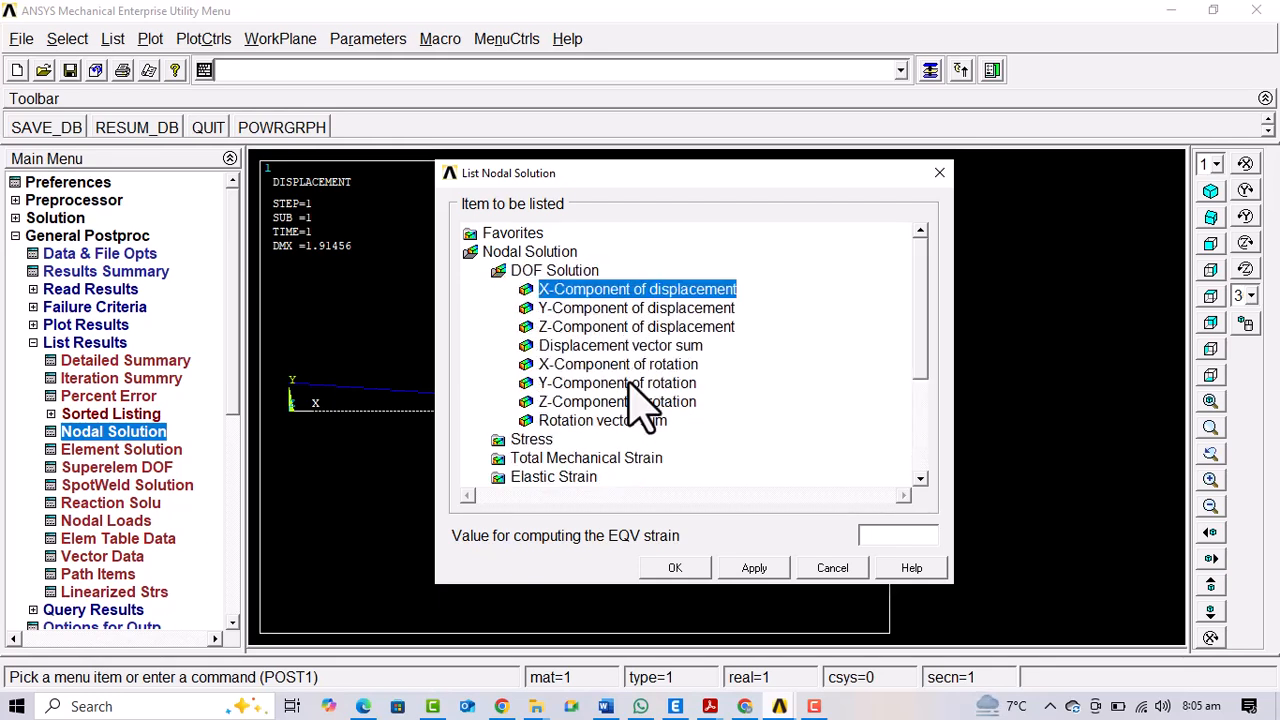
pyautogui.click(752, 566)
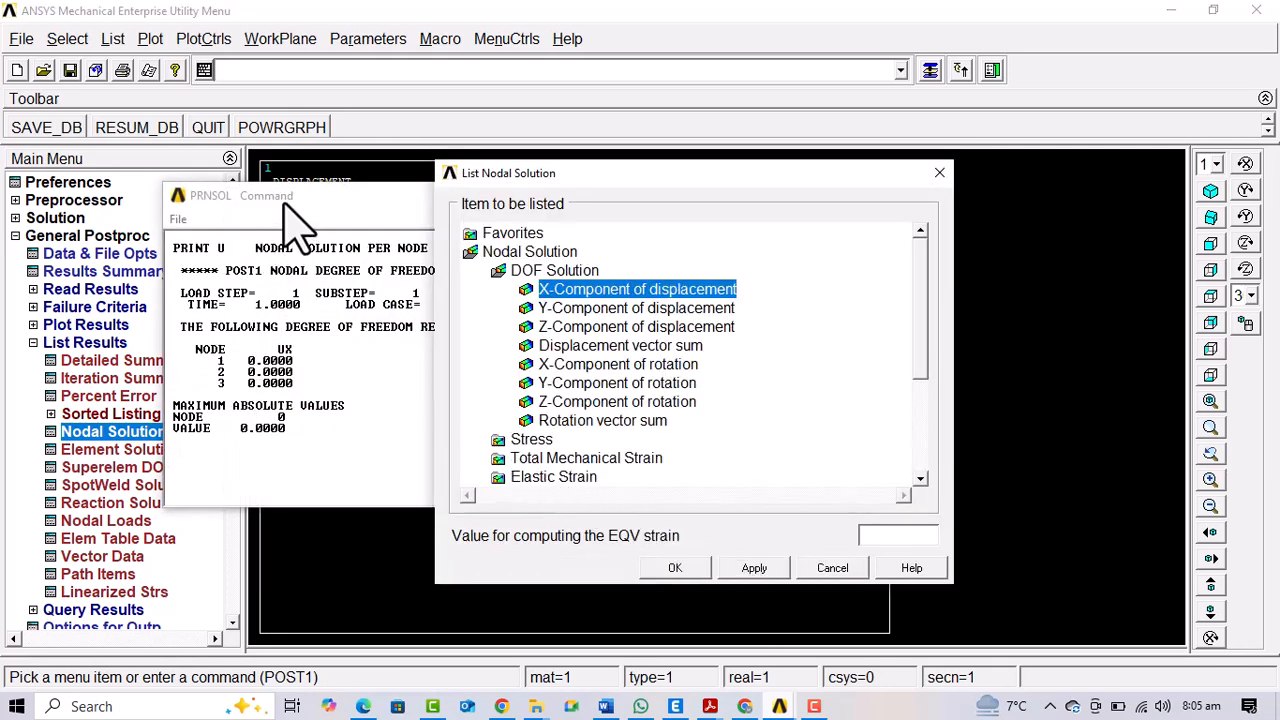
pyautogui.moveTo(284, 202); pyautogui.dragTo(219, 197)
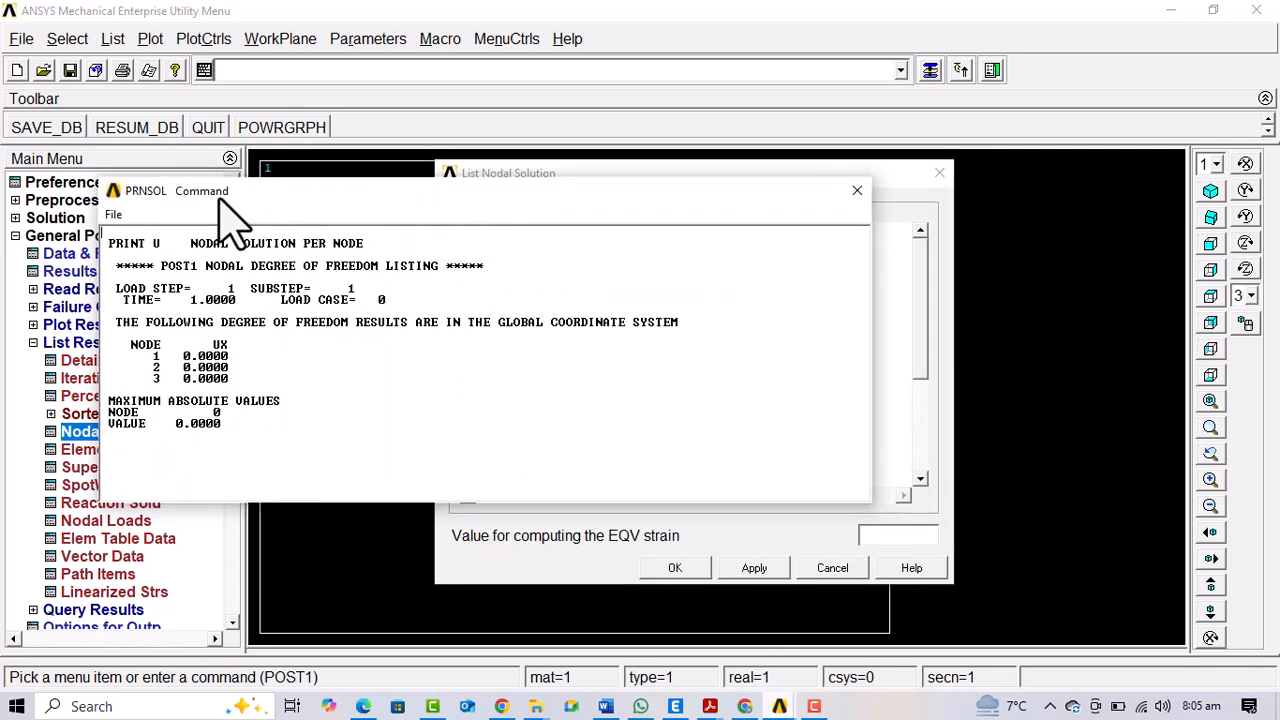
pyautogui.click(855, 189)
# List the nodal DOF solution for the Y-component of displacement
pyautogui.click(590, 308)
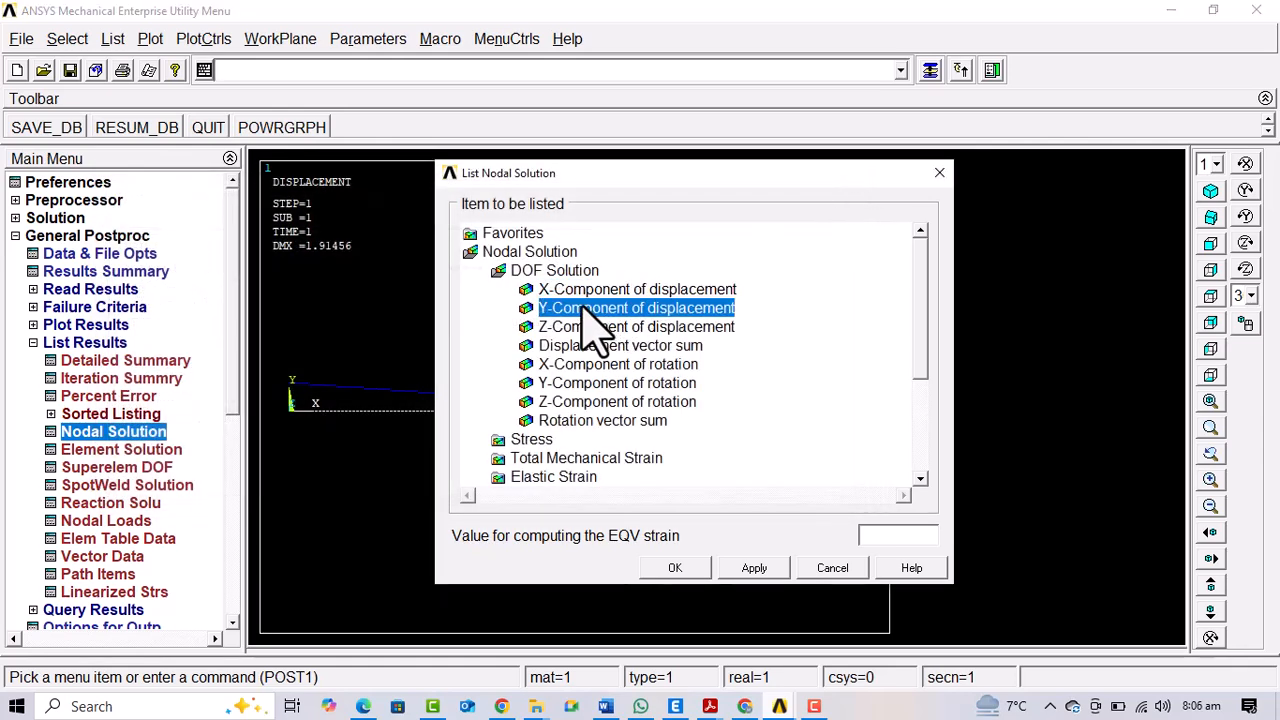
pyautogui.click(755, 568)
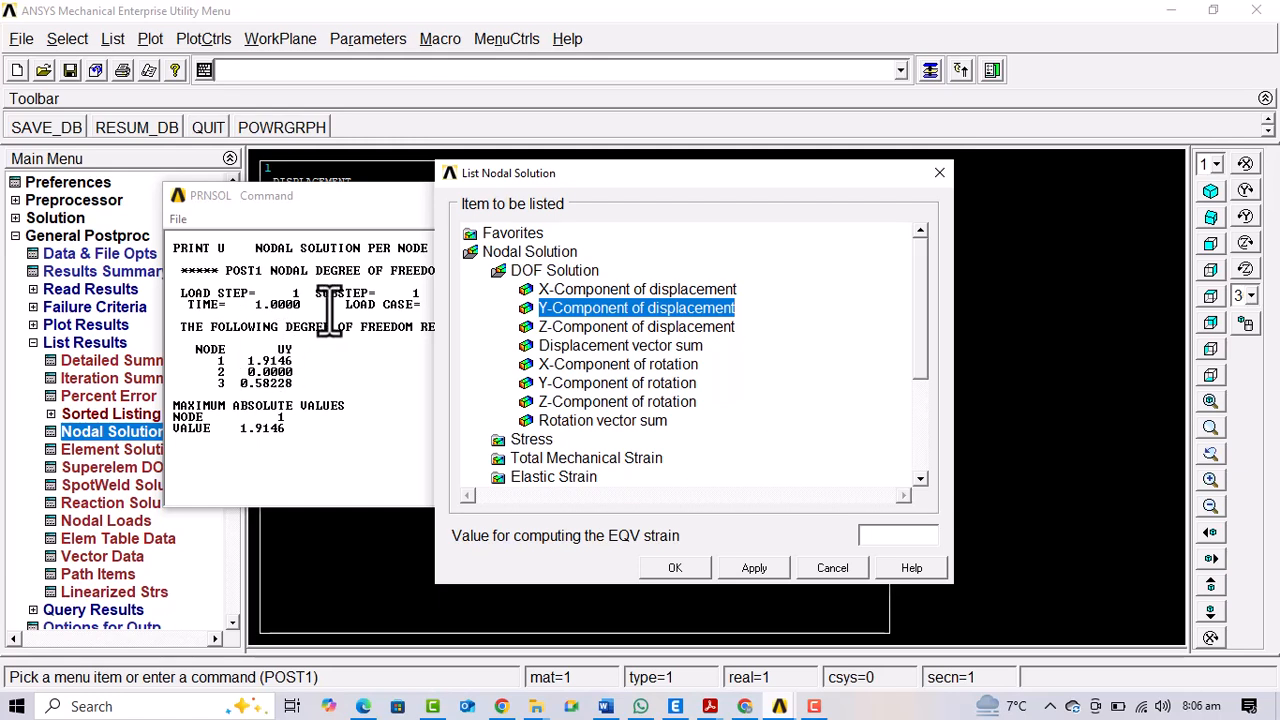
pyautogui.doubleClick(540, 271)
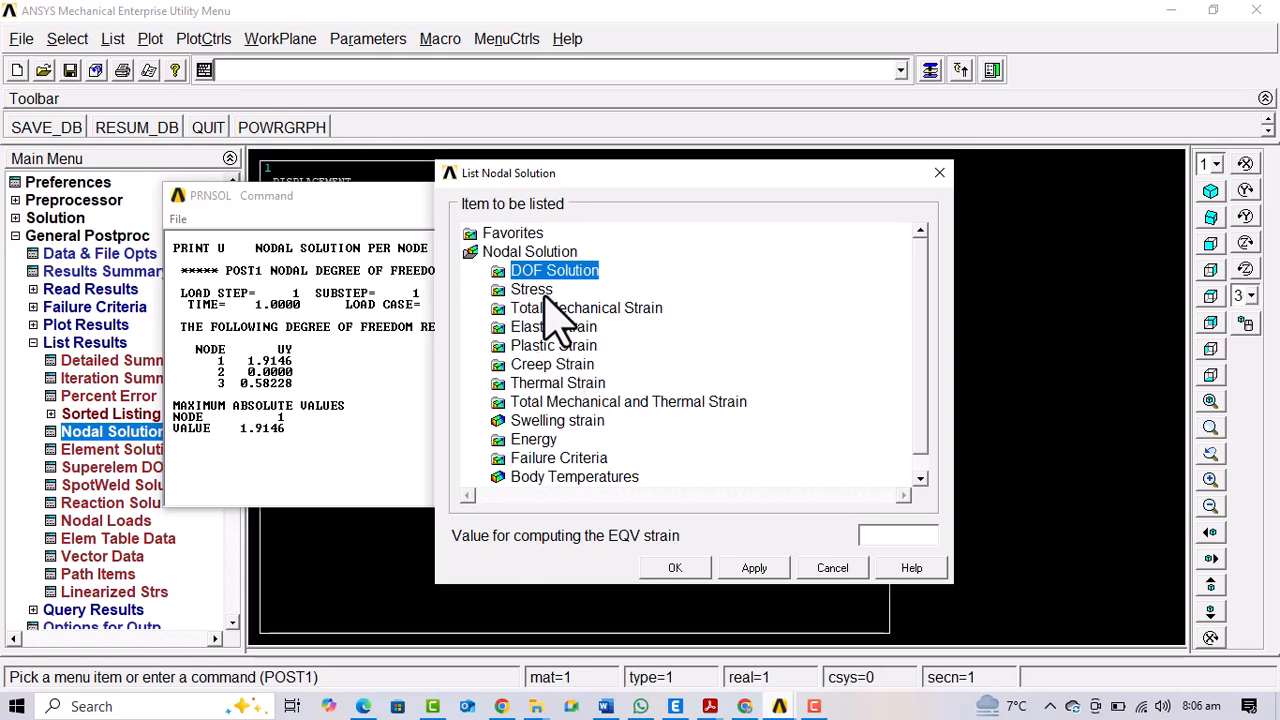
pyautogui.doubleClick(548, 272)
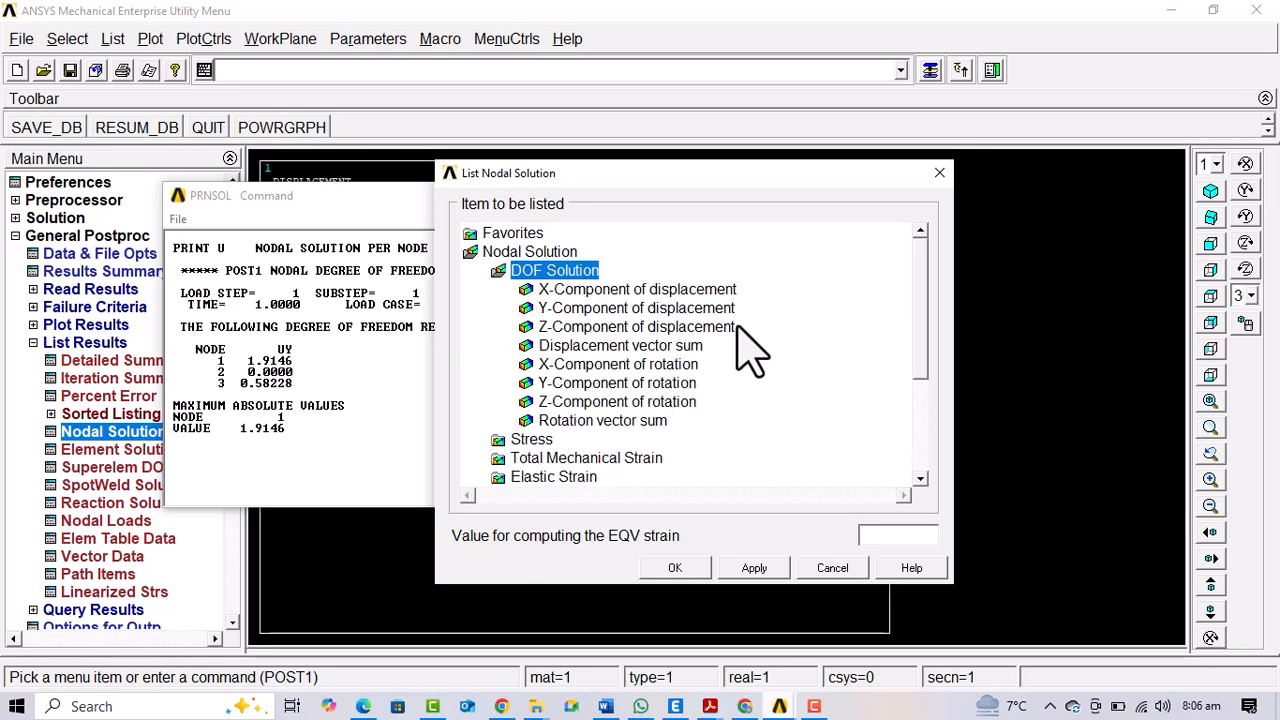
# List the nodal Y- and Z-components of rotation, then close the nodal solution dialog and the Z-rotation listing
pyautogui.click(641, 387)
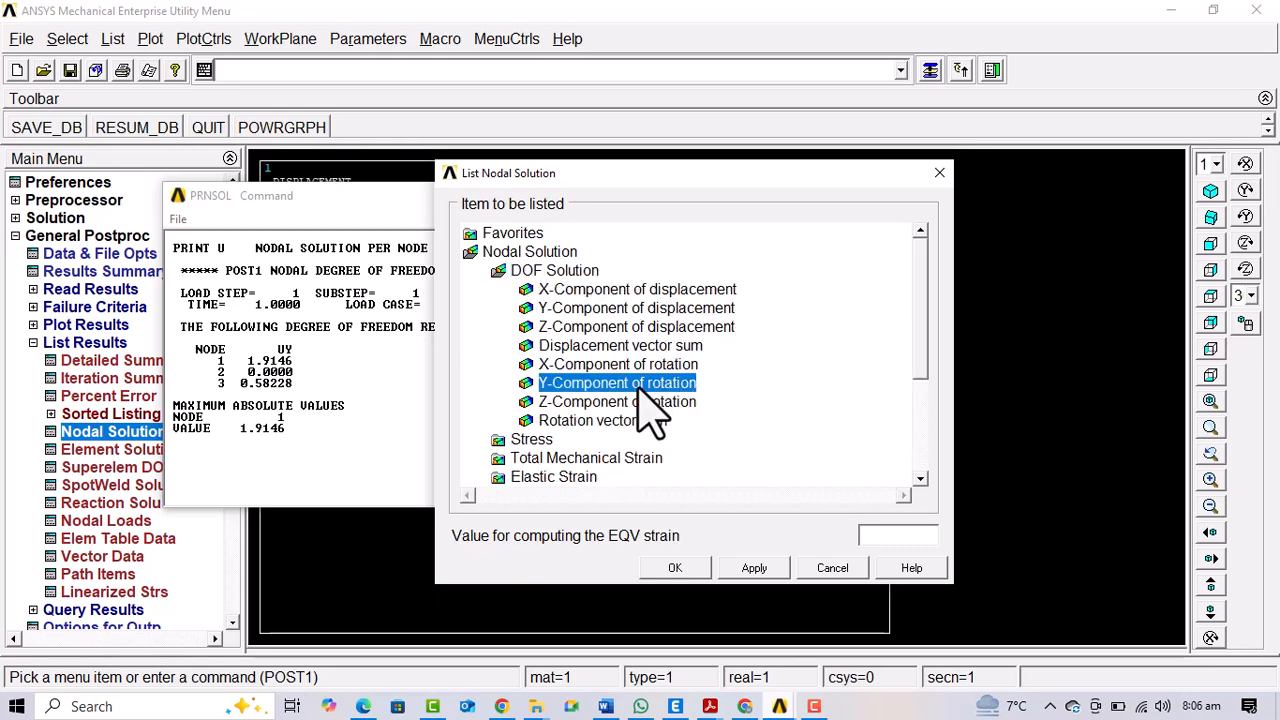
pyautogui.click(752, 570)
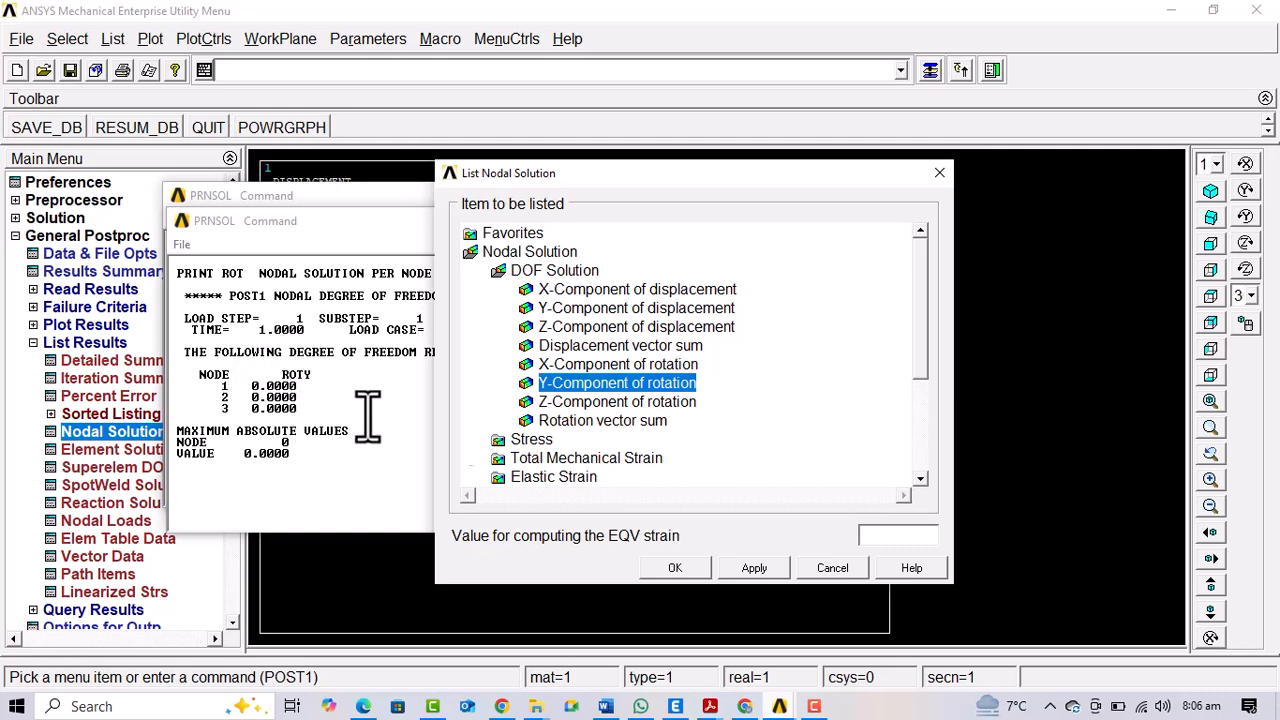
pyautogui.click(600, 401)
pyautogui.click(745, 568)
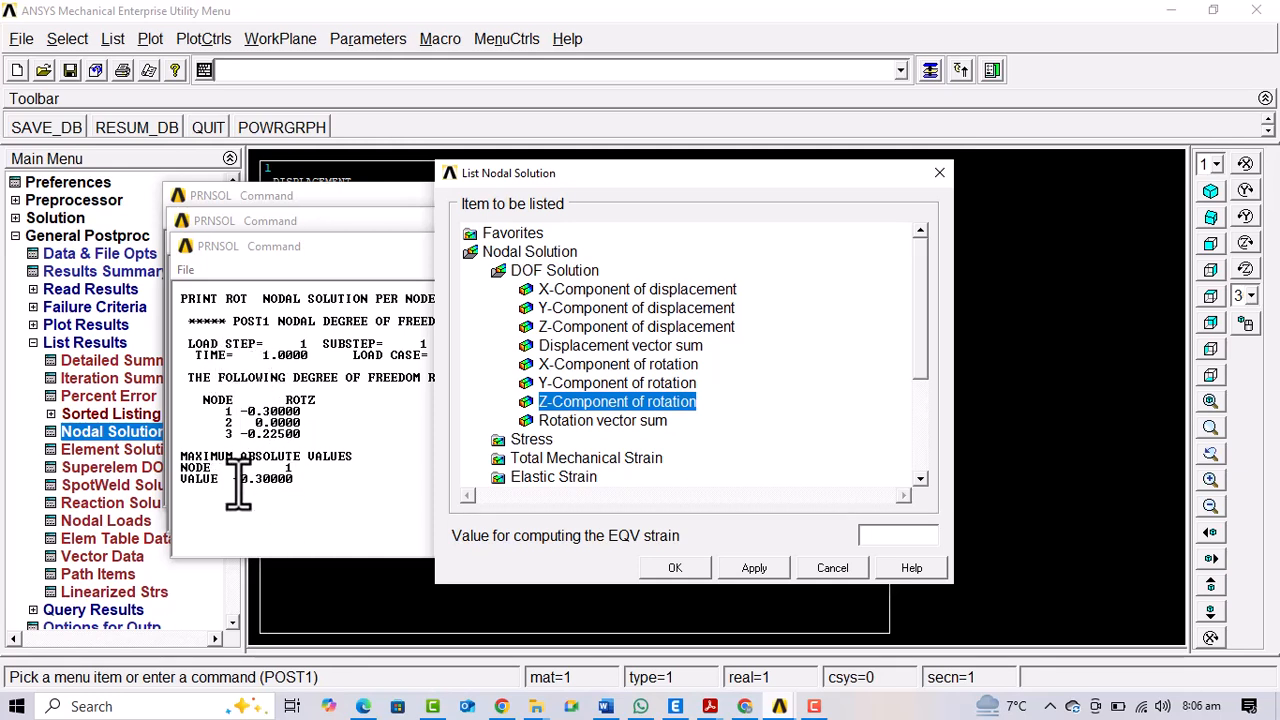
pyautogui.click(830, 568)
pyautogui.click(922, 246)
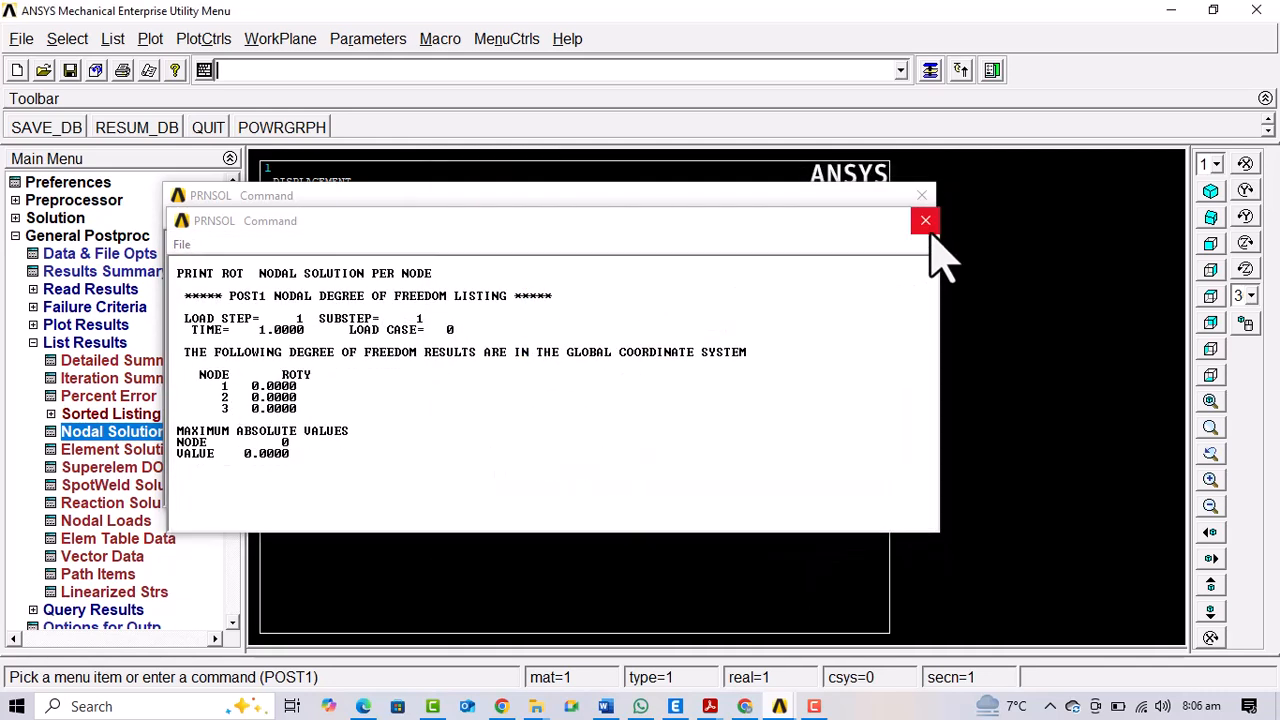
# Close the remaining nodal rotation listings and open the element table definition
pyautogui.click(925, 221)
pyautogui.click(921, 195)
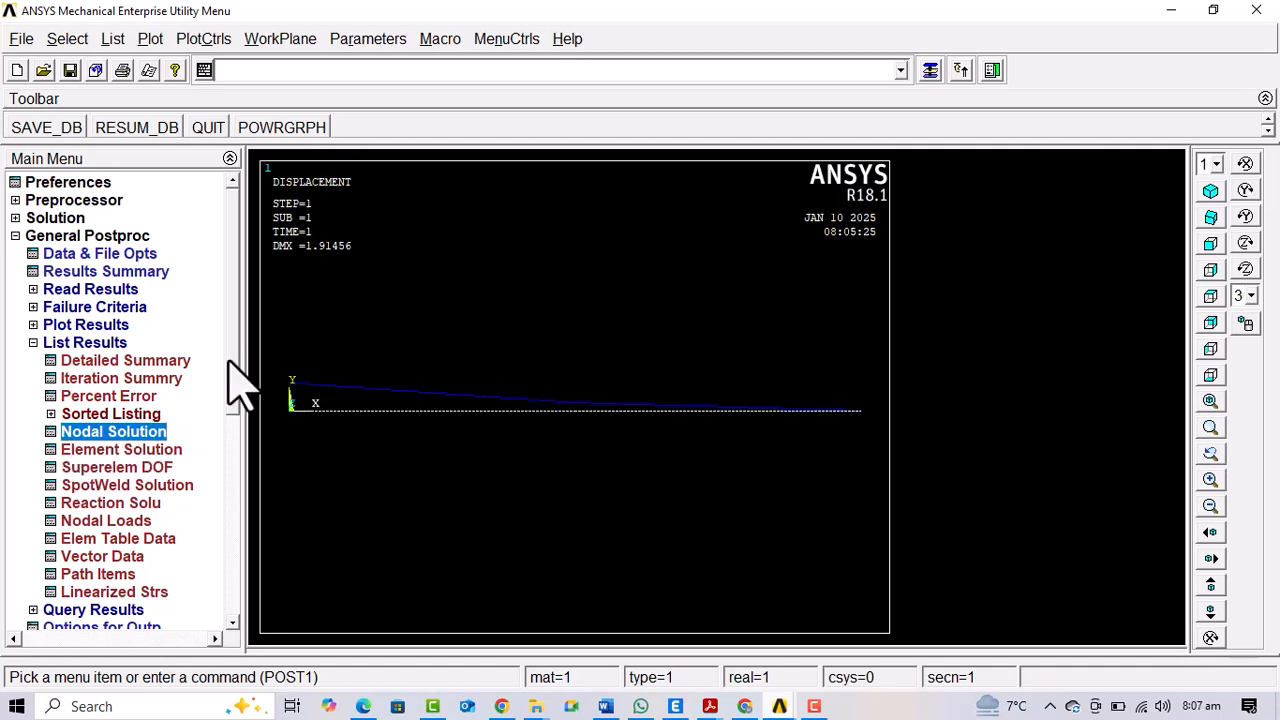
pyautogui.moveTo(231, 366); pyautogui.dragTo(231, 490)
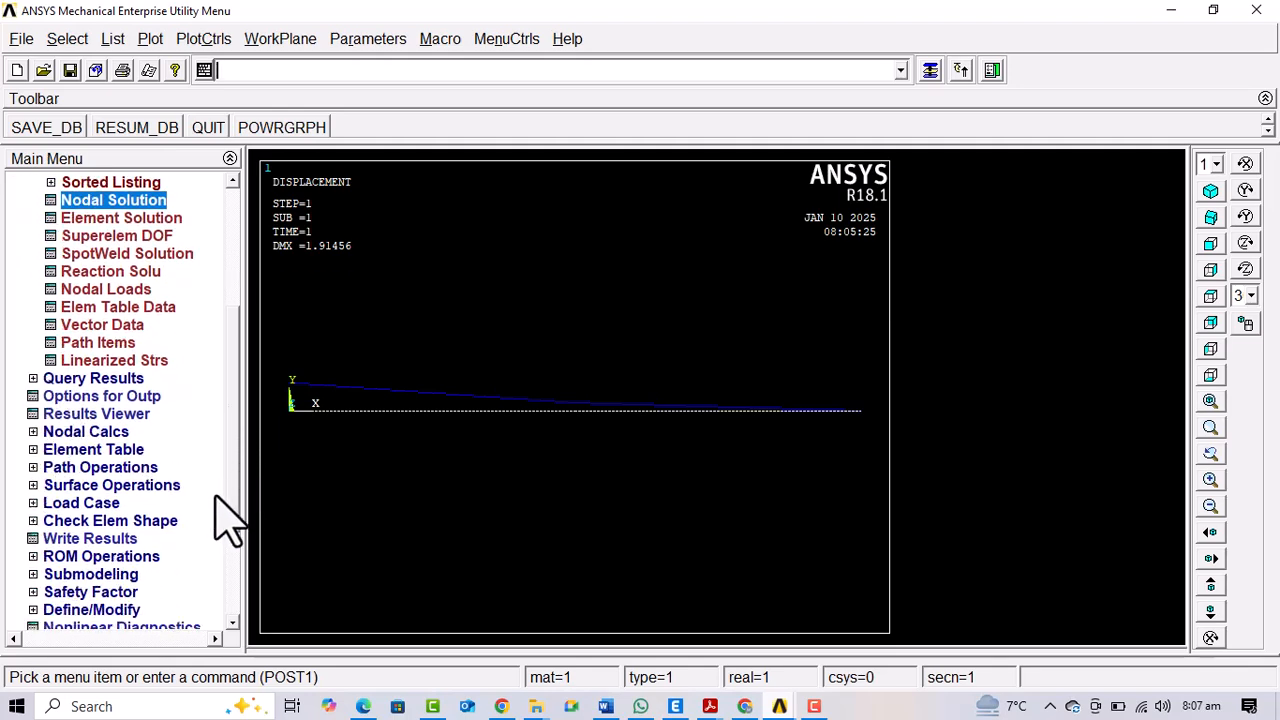
pyautogui.click(88, 452)
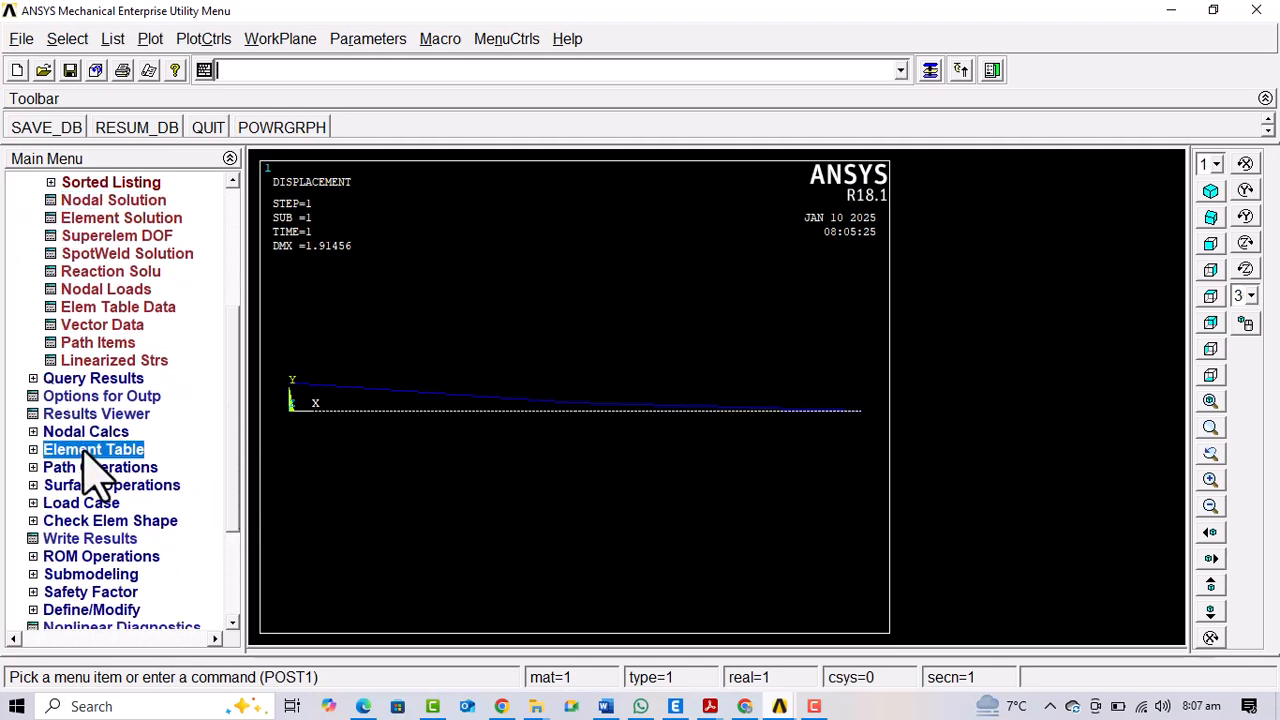
pyautogui.click(108, 307)
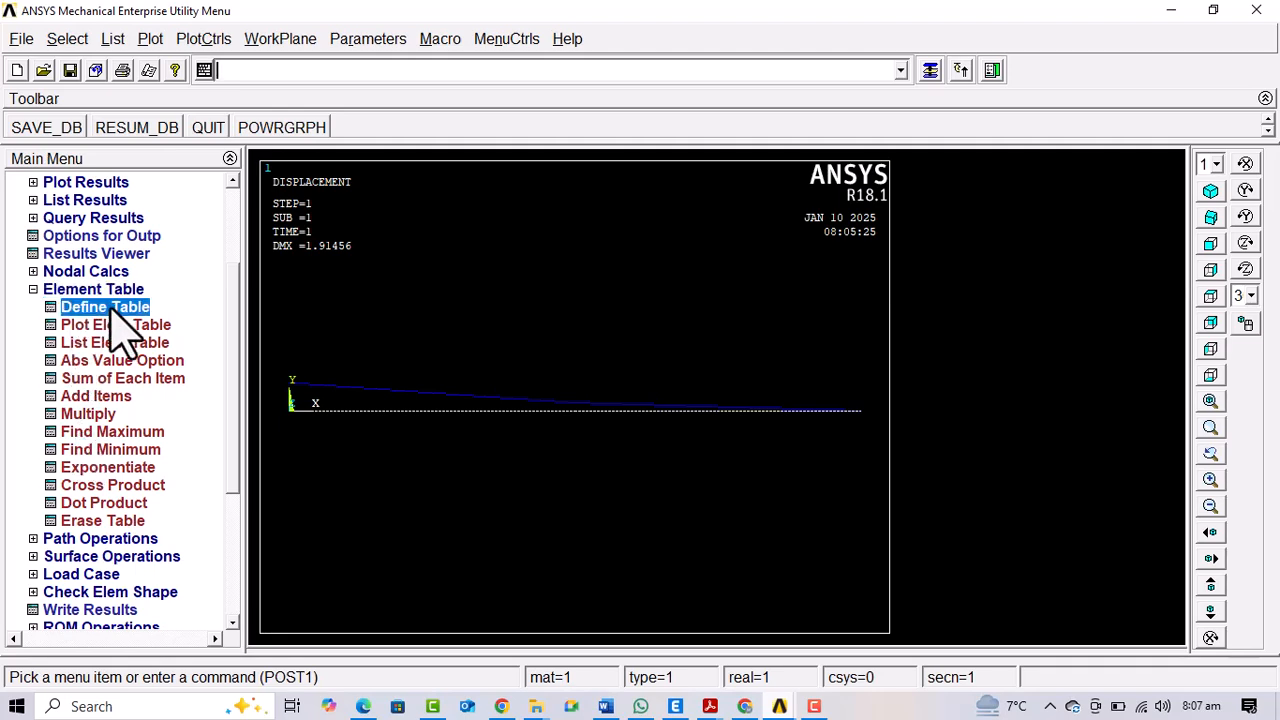
# Add an element table item labelled A, defined by sequence number as SMISC, 6
pyautogui.click(197, 477)
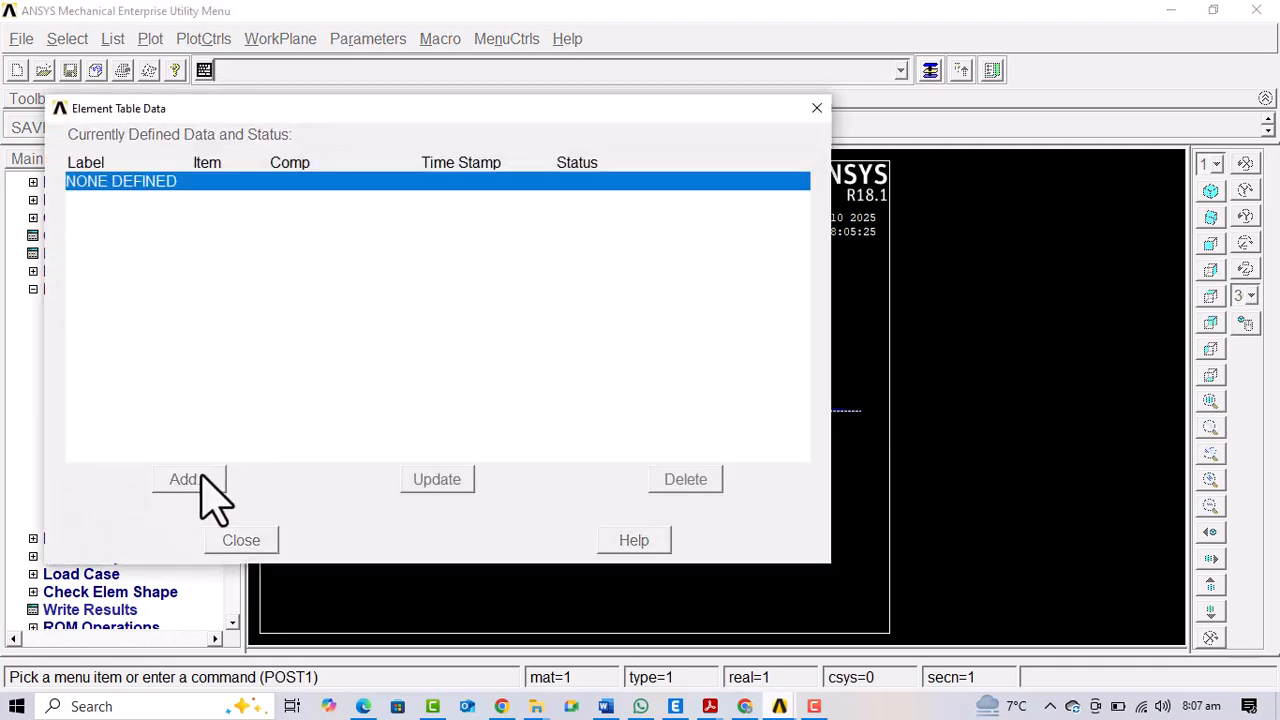
pyautogui.scroll(-3, 640, 365)
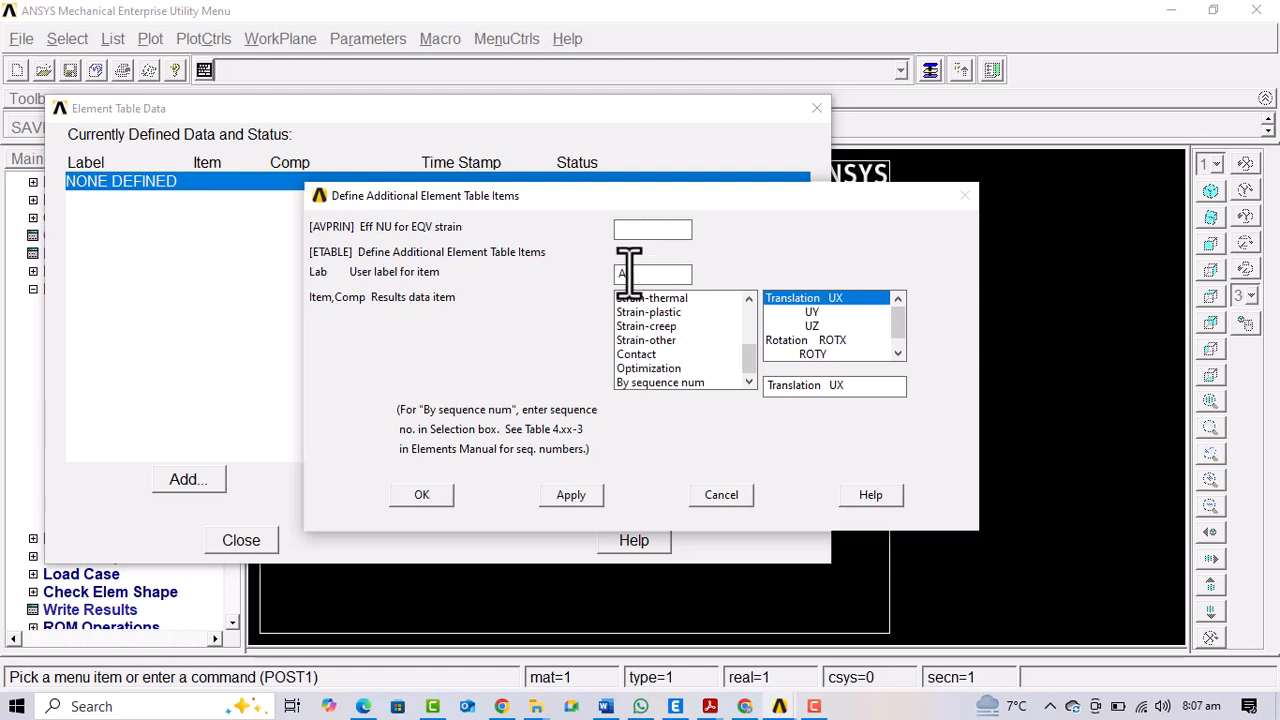
pyautogui.write('A')
pyautogui.click(655, 383)
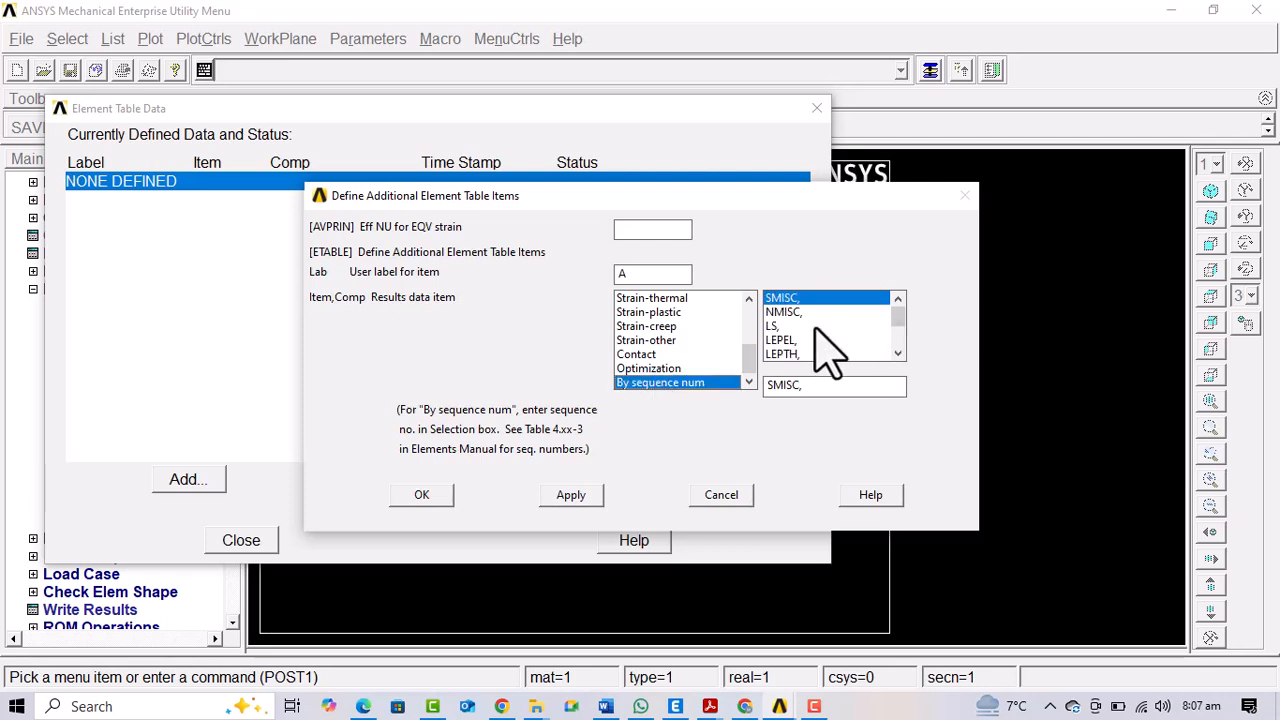
pyautogui.click(810, 388)
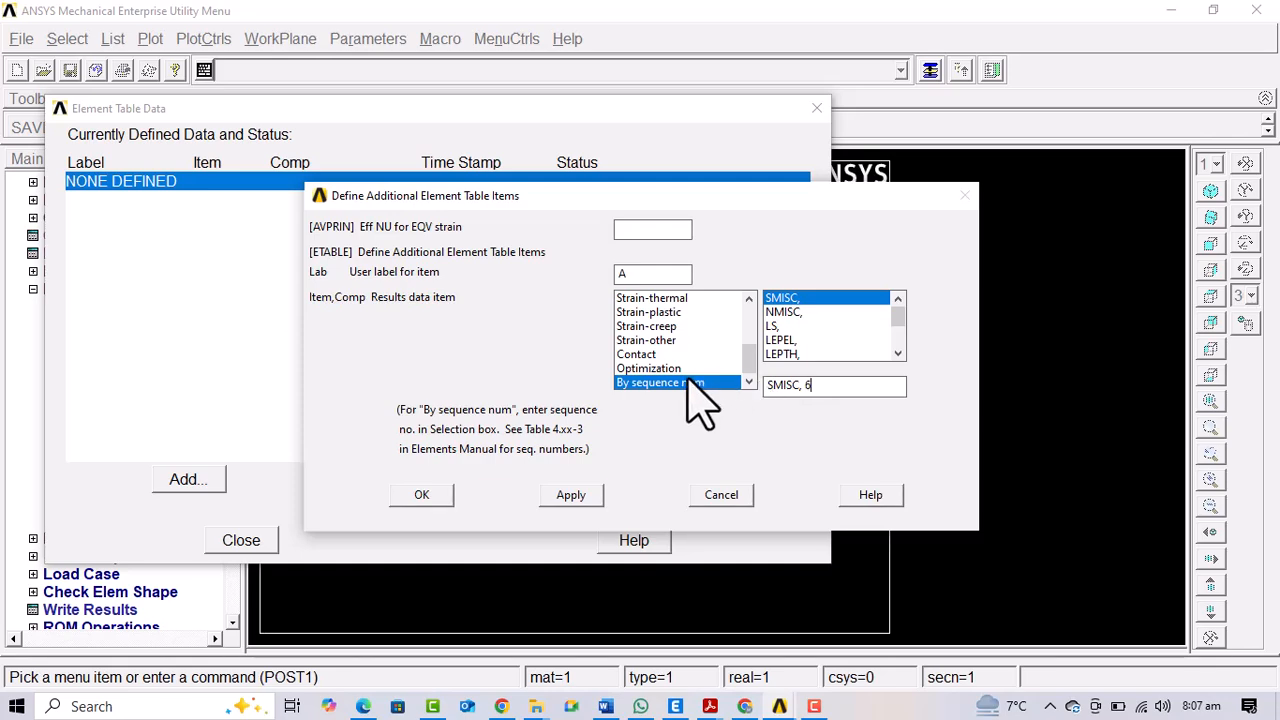
pyautogui.click(585, 482)
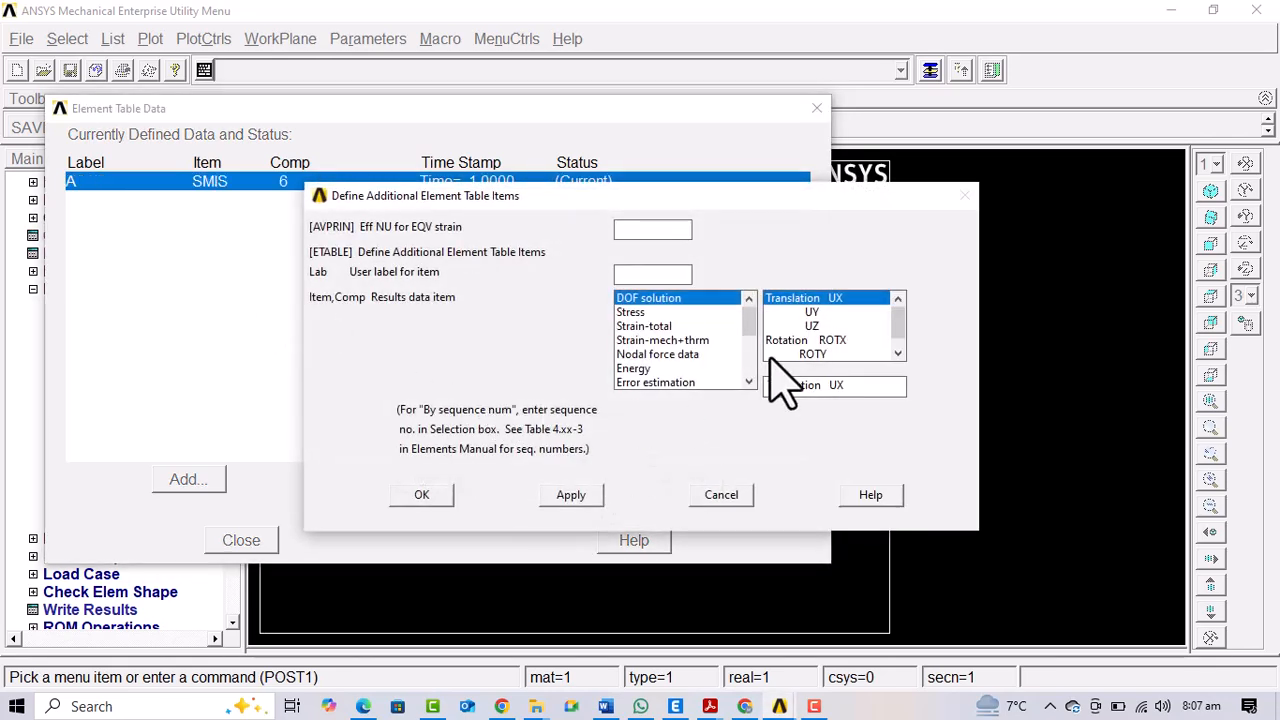
# Add an element table item labelled B by sequence number SMISC, 7, and close the element table data
pyautogui.scroll(-3, 651, 329)
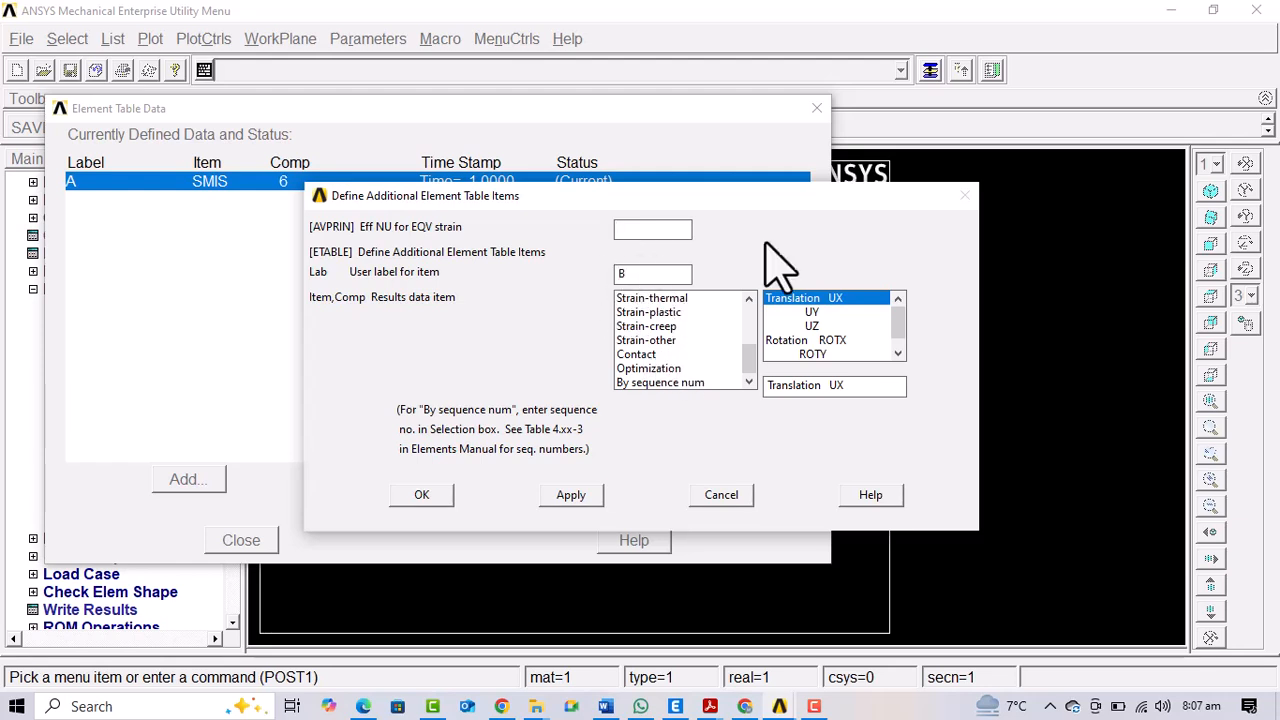
pyautogui.click(655, 383)
pyautogui.click(815, 388)
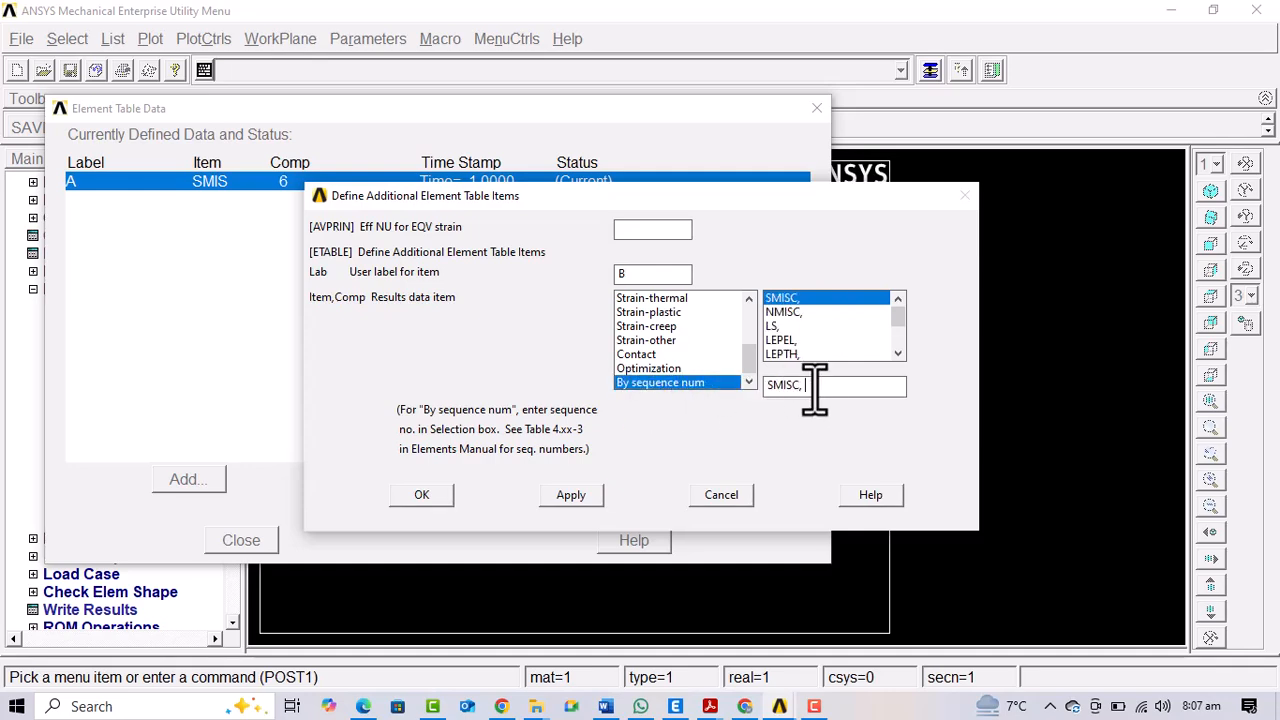
pyautogui.write('7')
pyautogui.click(421, 494)
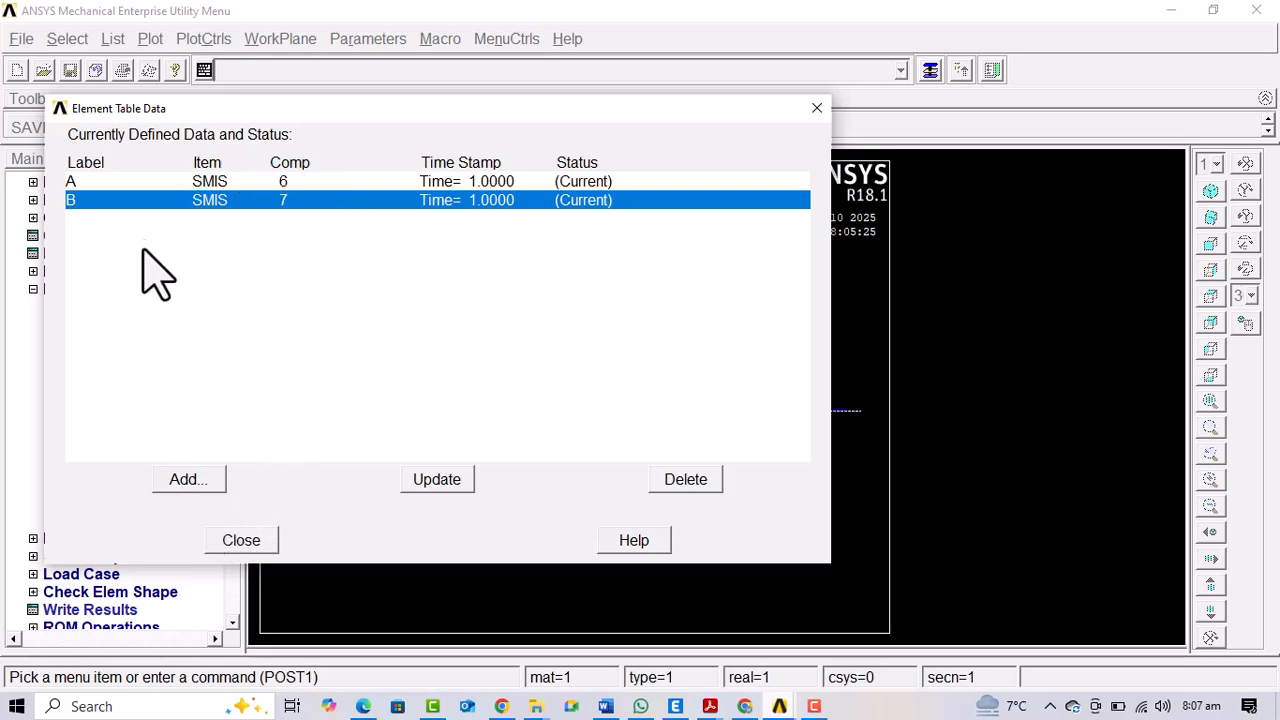
pyautogui.click(243, 541)
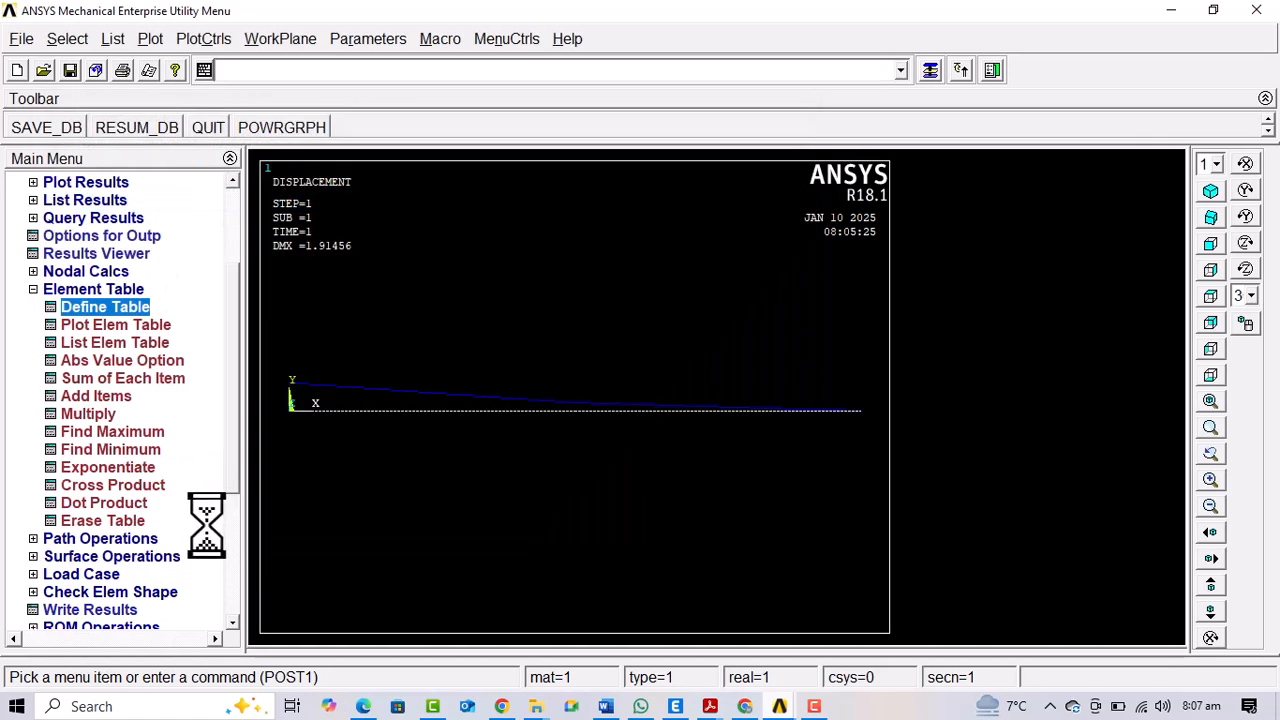
# List the element table data for item A and move the dialog clear of the listing
pyautogui.click(86, 289)
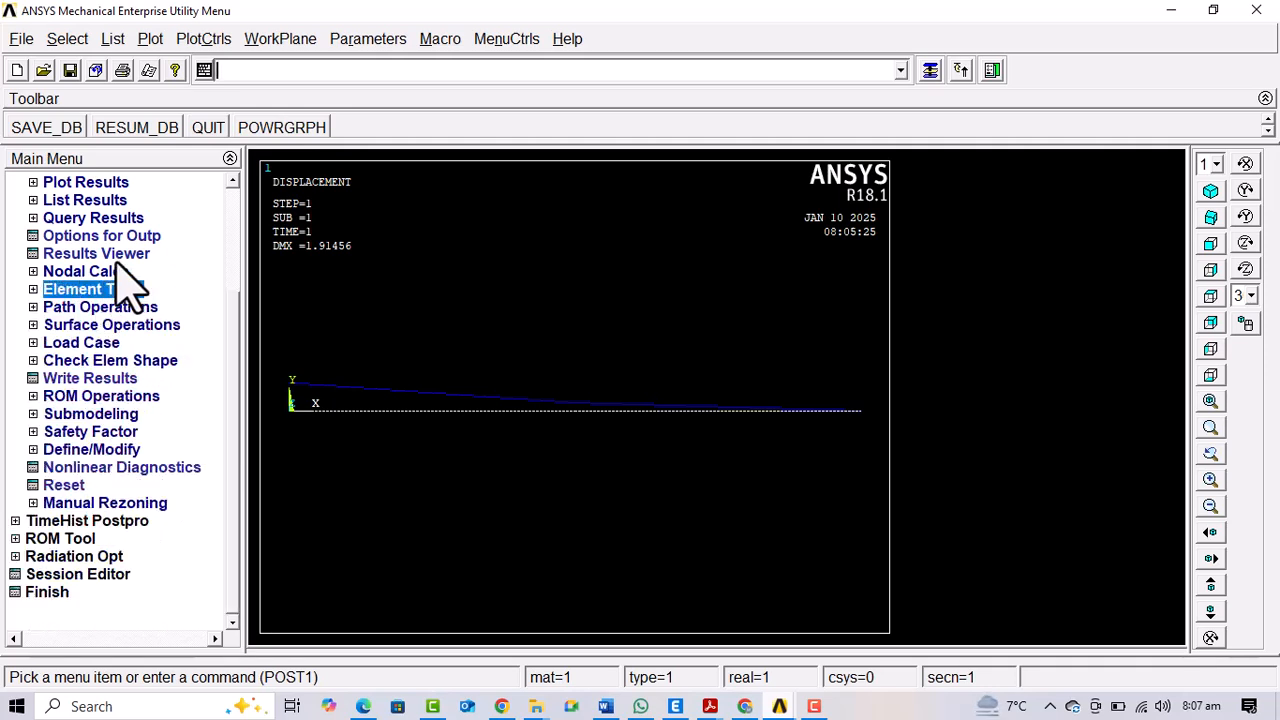
pyautogui.click(98, 202)
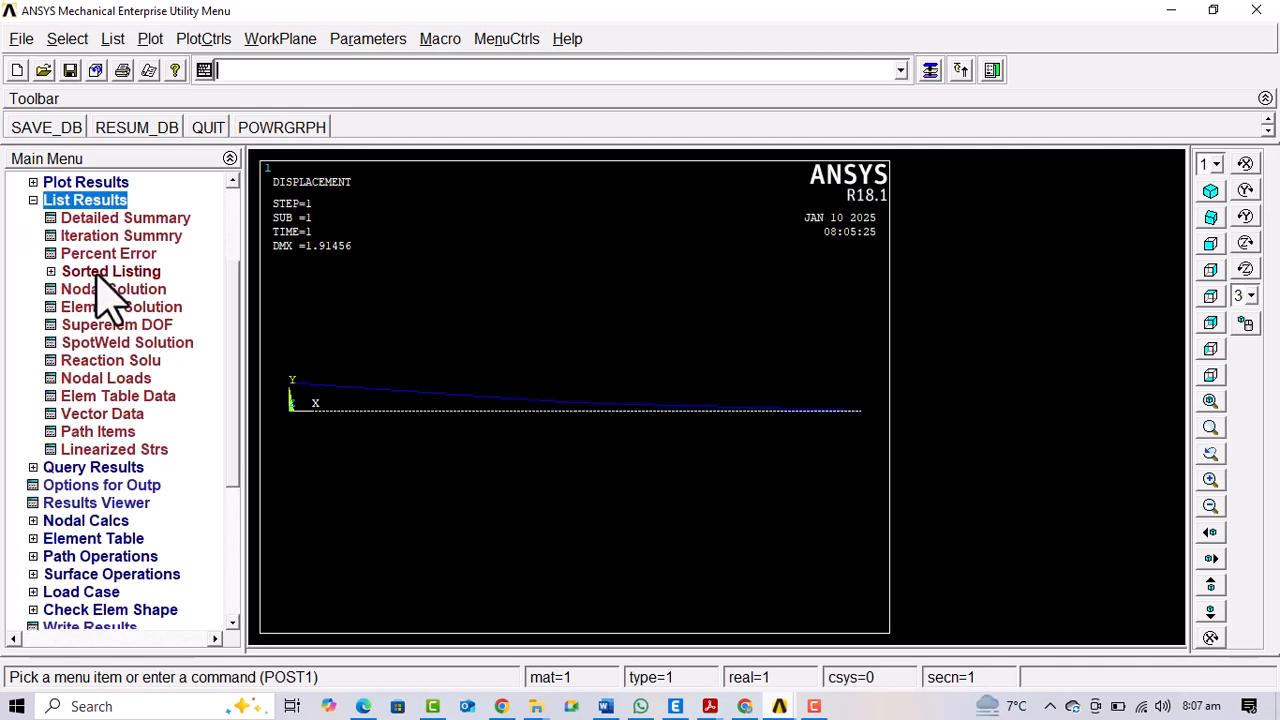
pyautogui.click(146, 401)
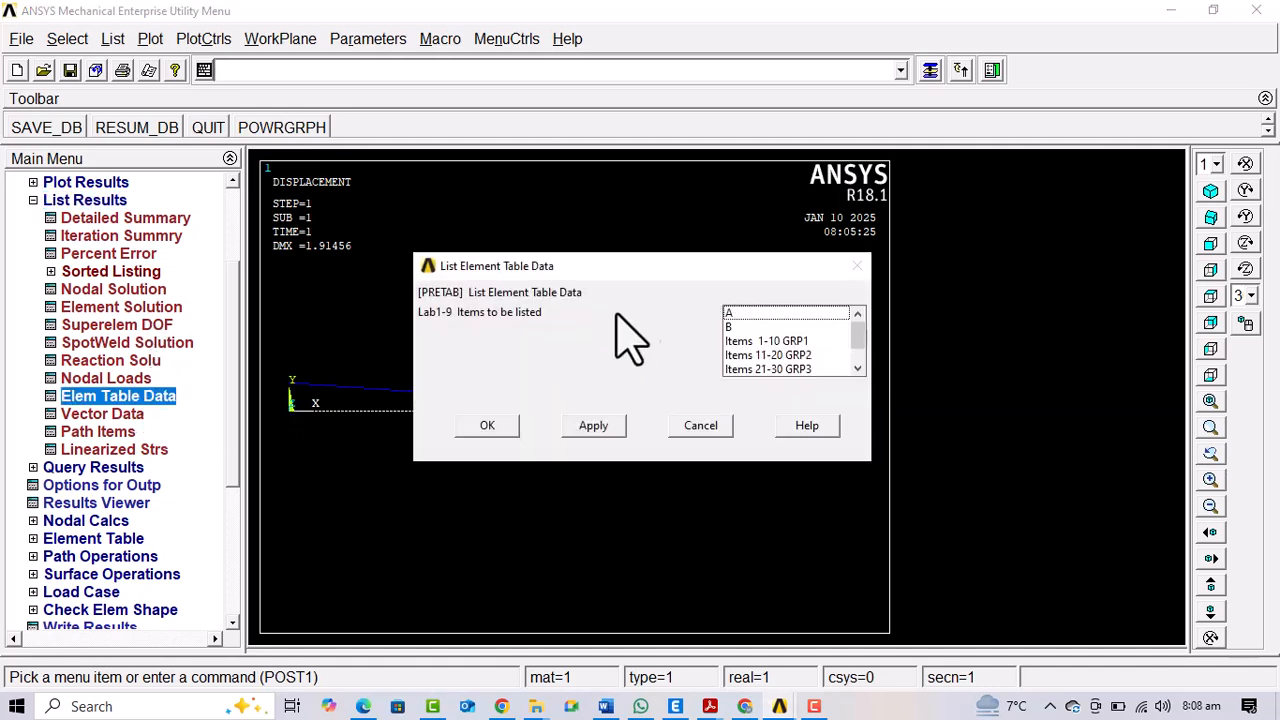
pyautogui.click(730, 316)
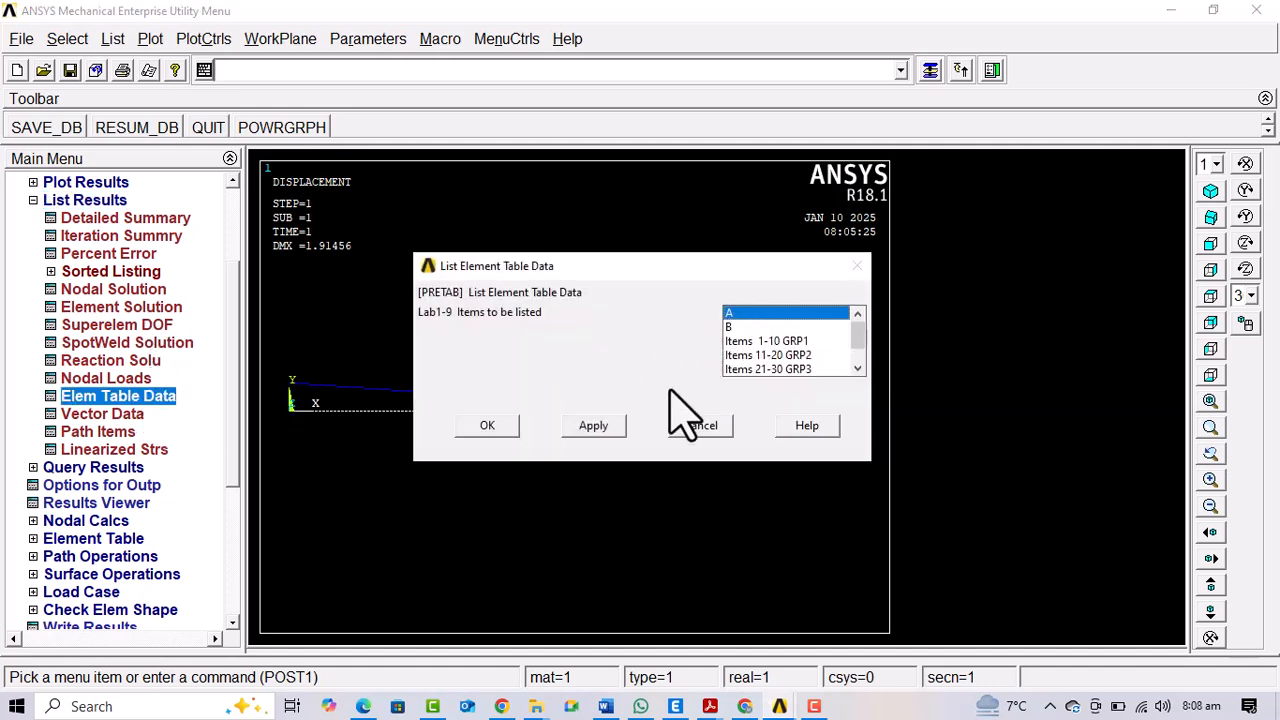
pyautogui.click(592, 428)
pyautogui.moveTo(515, 280); pyautogui.dragTo(663, 256)
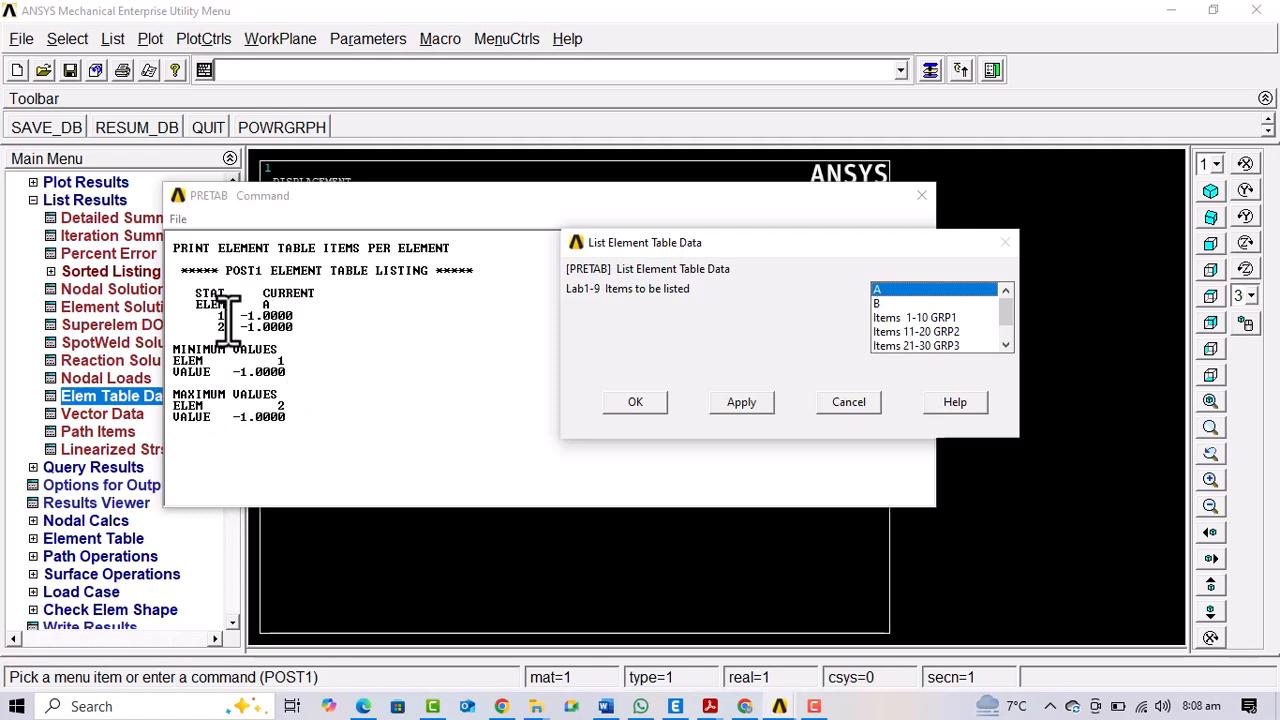
# List element table items A and B together, then close the dialog and listings and collapse the results listing options
pyautogui.click(885, 303)
pyautogui.click(745, 403)
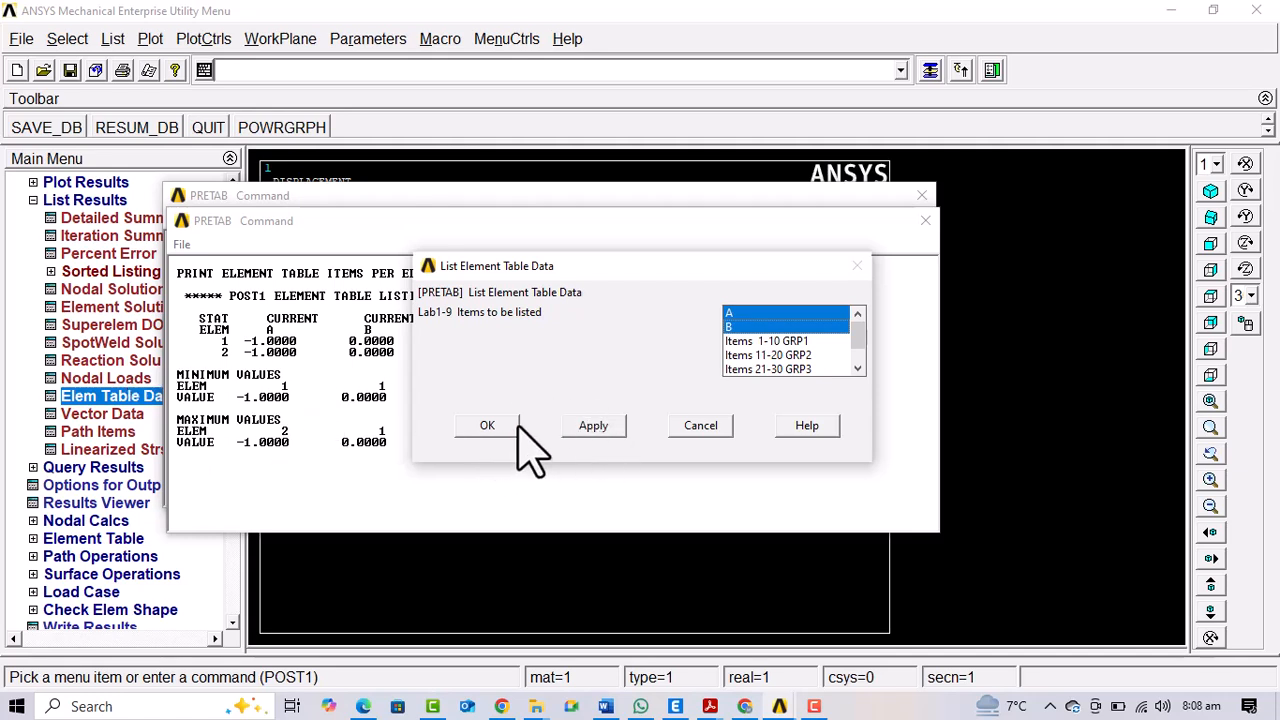
pyautogui.click(695, 426)
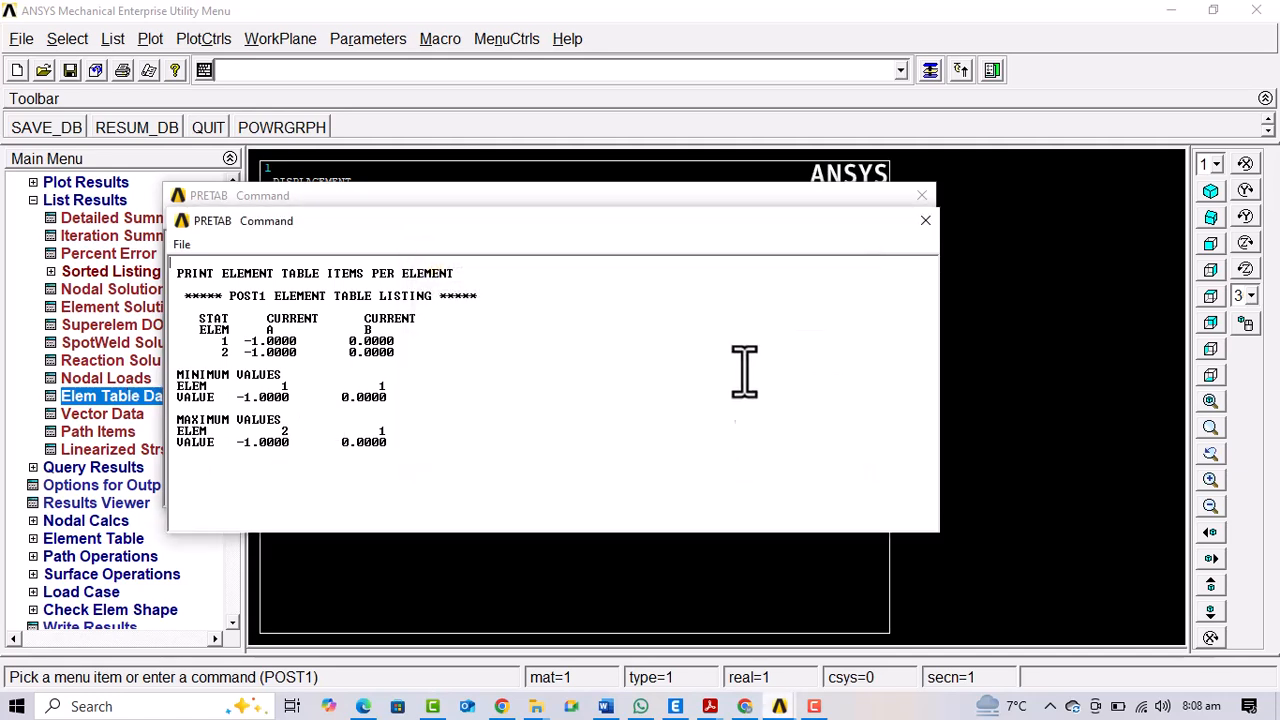
pyautogui.click(925, 220)
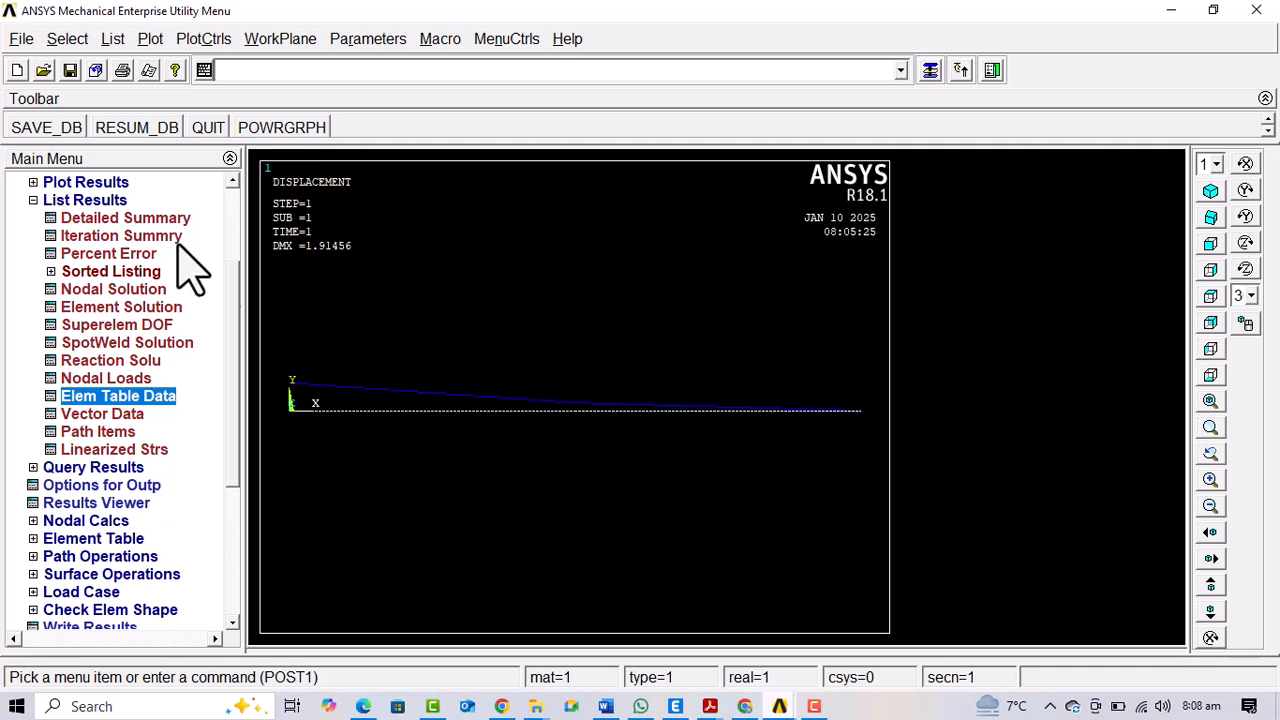
pyautogui.click(50, 200)
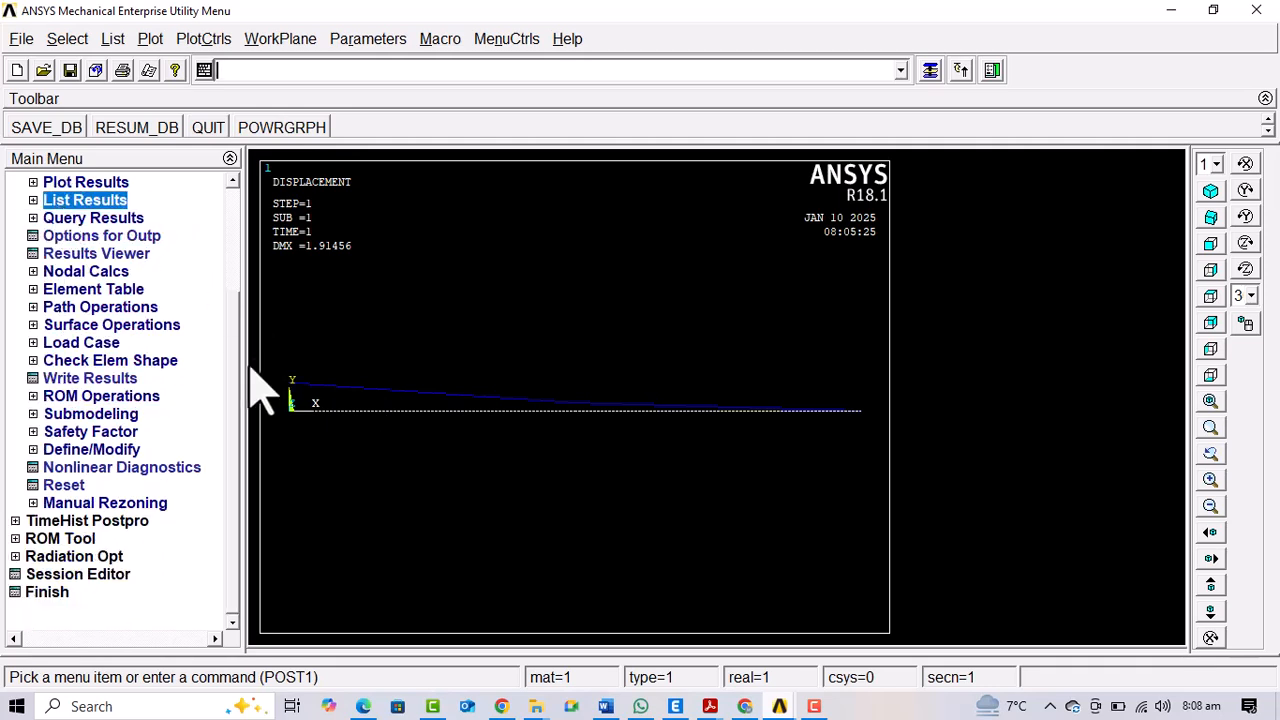
pyautogui.scroll(3, 214, 363)
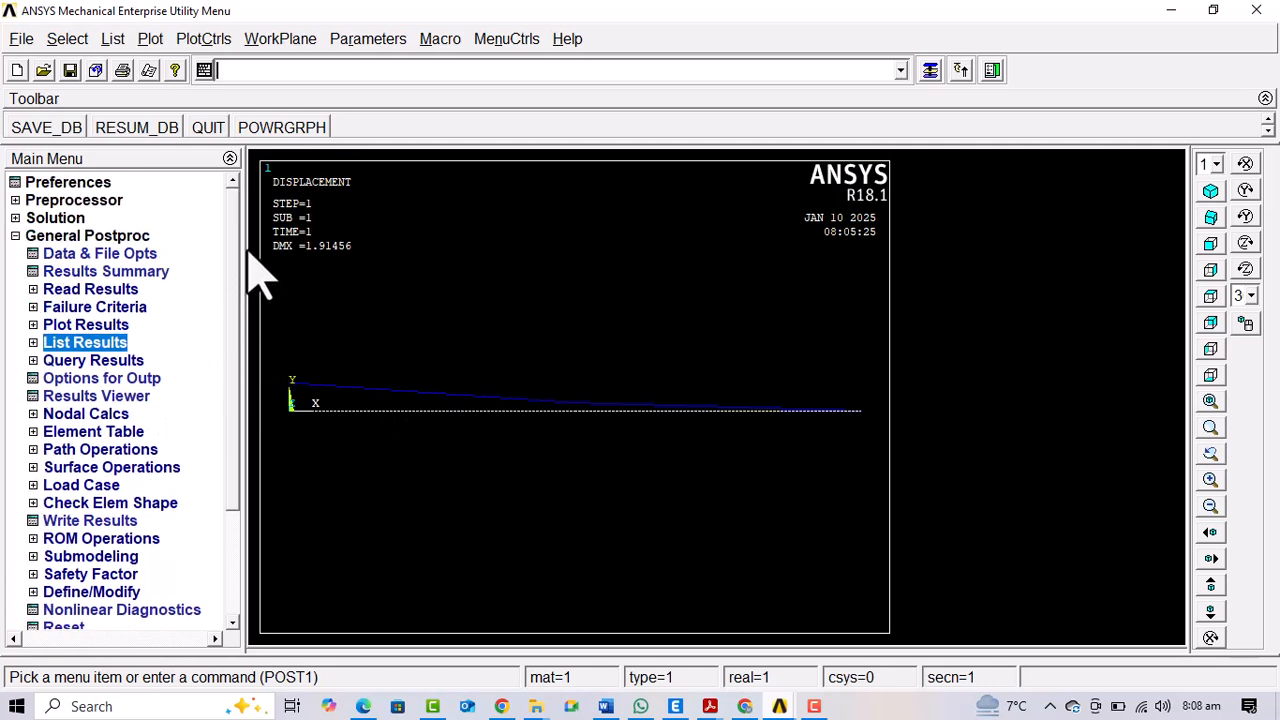